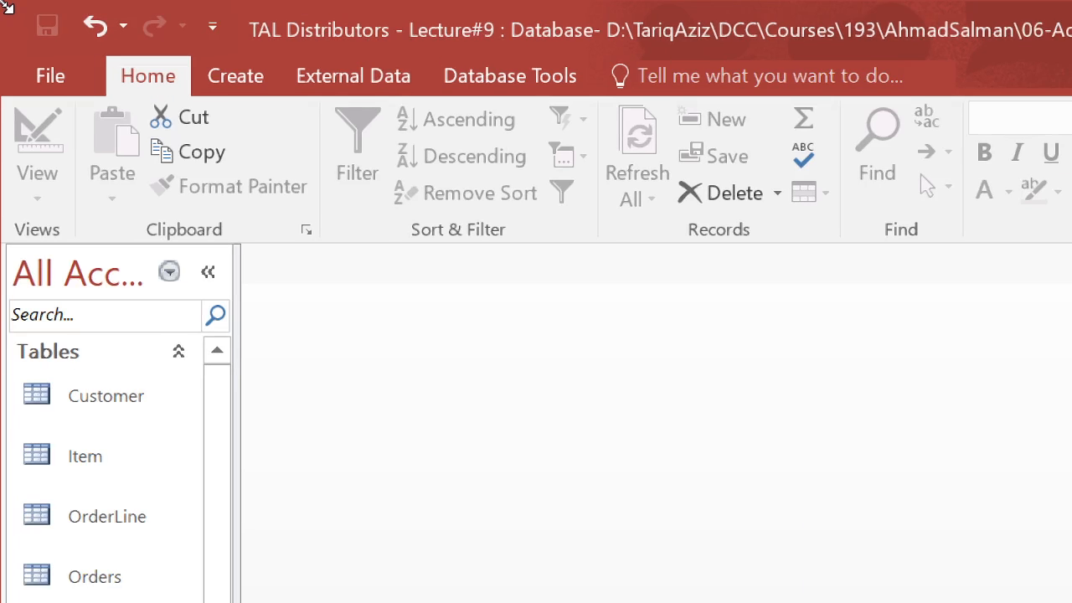
Step: Create a new query design without adding any tables and switch it to SQL view
left_click(247, 73)
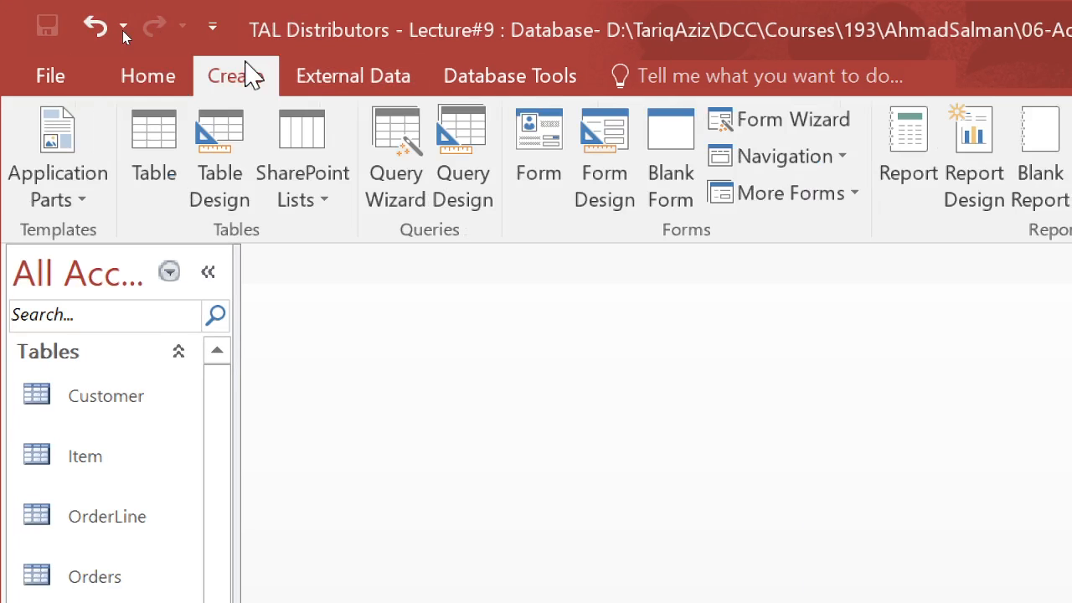
left_click(472, 171)
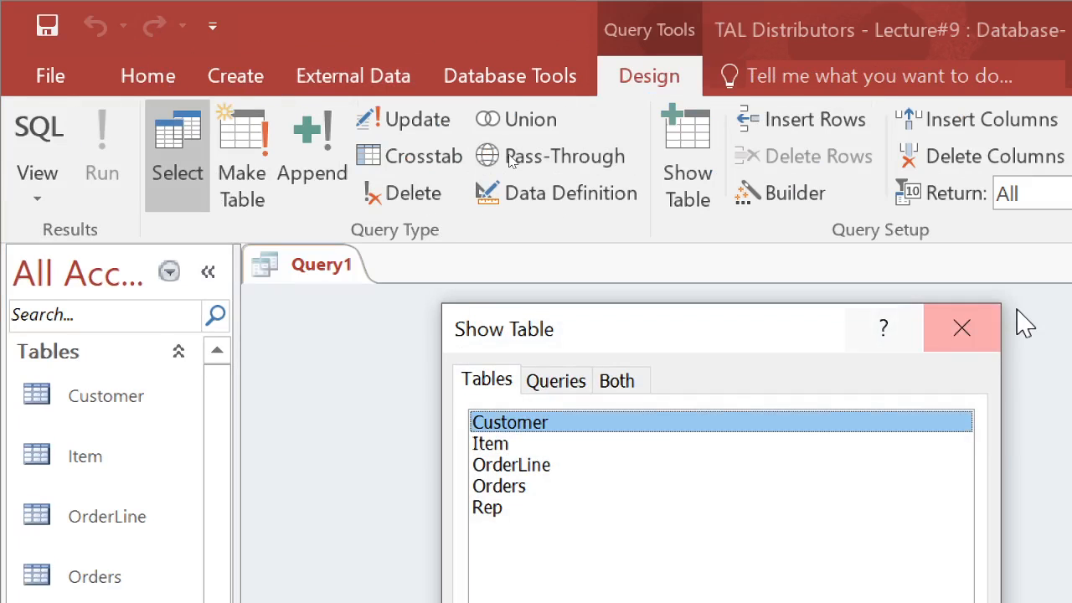
left_click(967, 340)
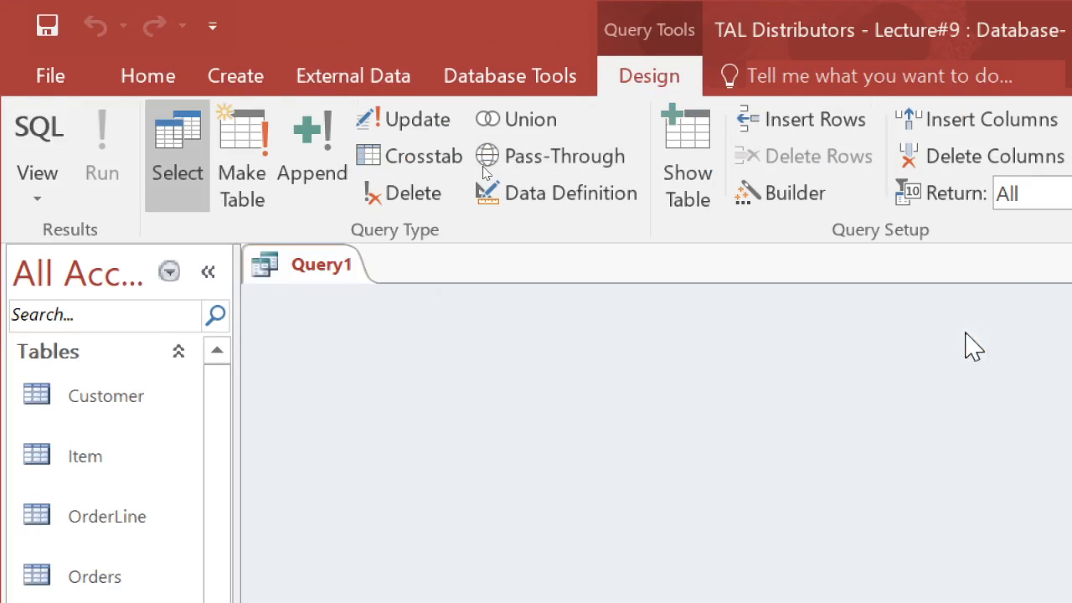
left_click(41, 144)
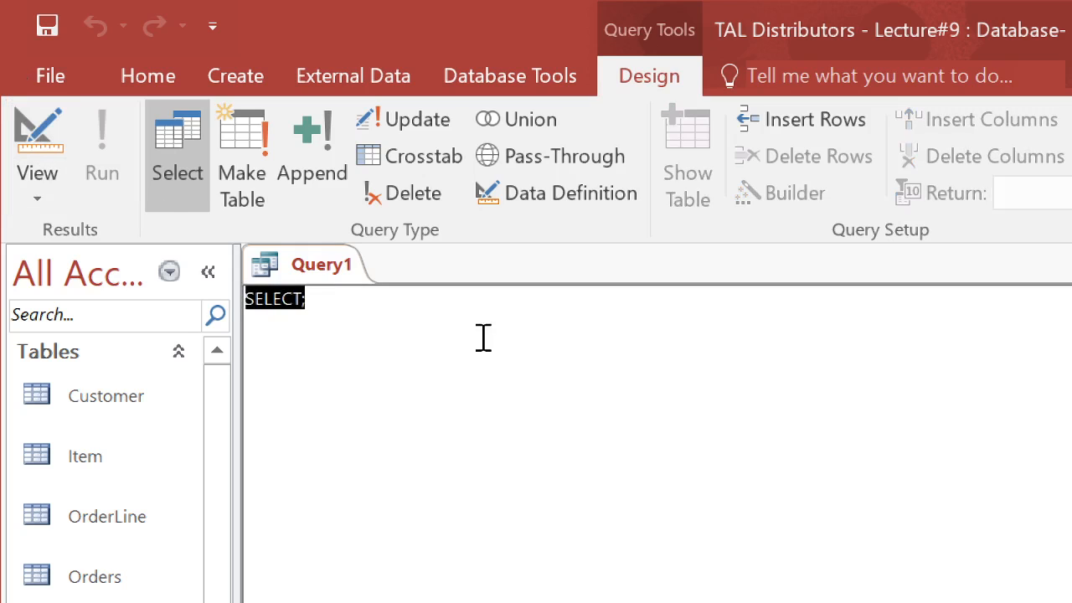
Step: Write the query SELECT * FROM Customer; and run it to view all of the customer columns
key("Right")
key("Left")
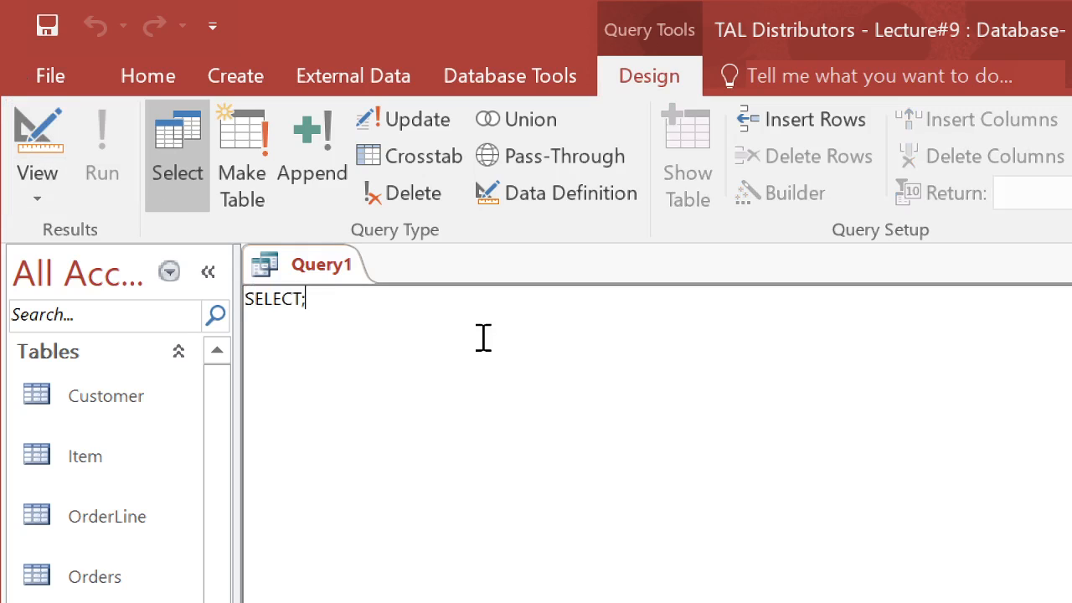
type("* ")
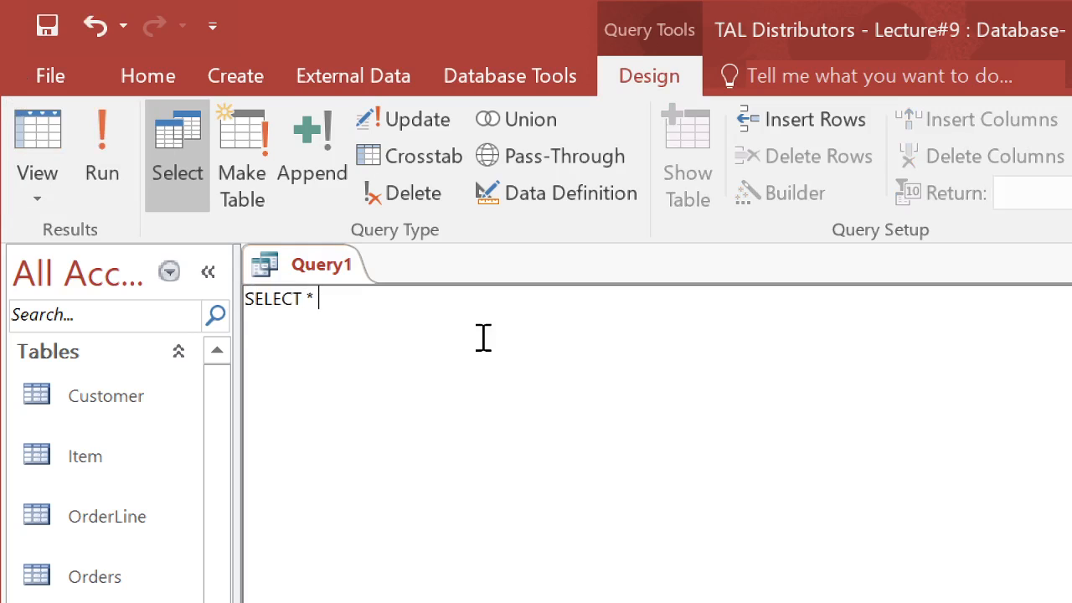
type("FROMCustomer")
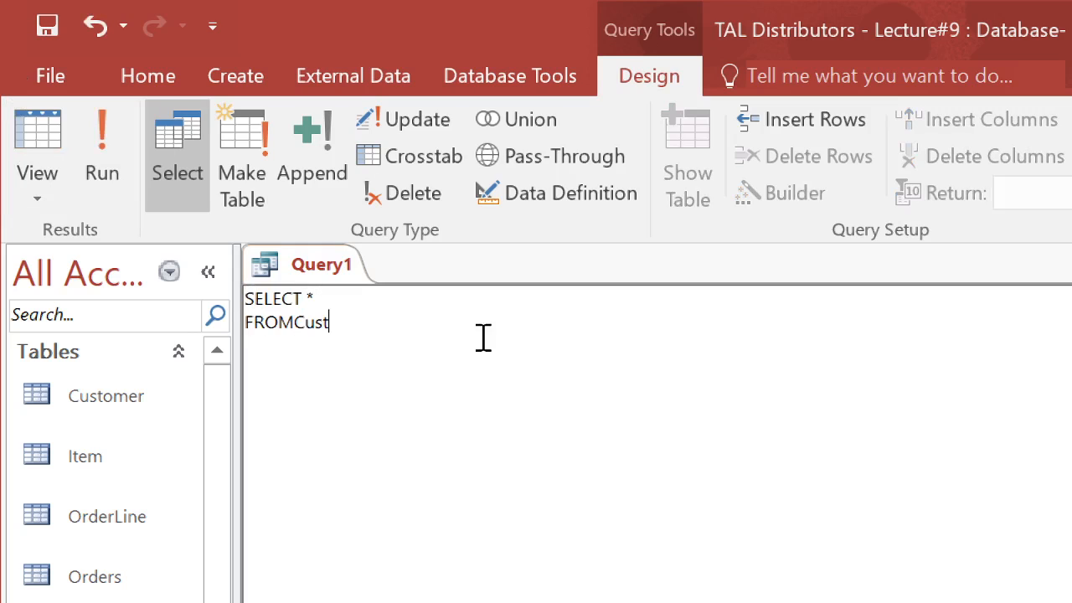
key("Left")
key("Left")
key("Left")
key("Left")
key("Left")
key("Left")
key("Left")
key("Left")
type(";")
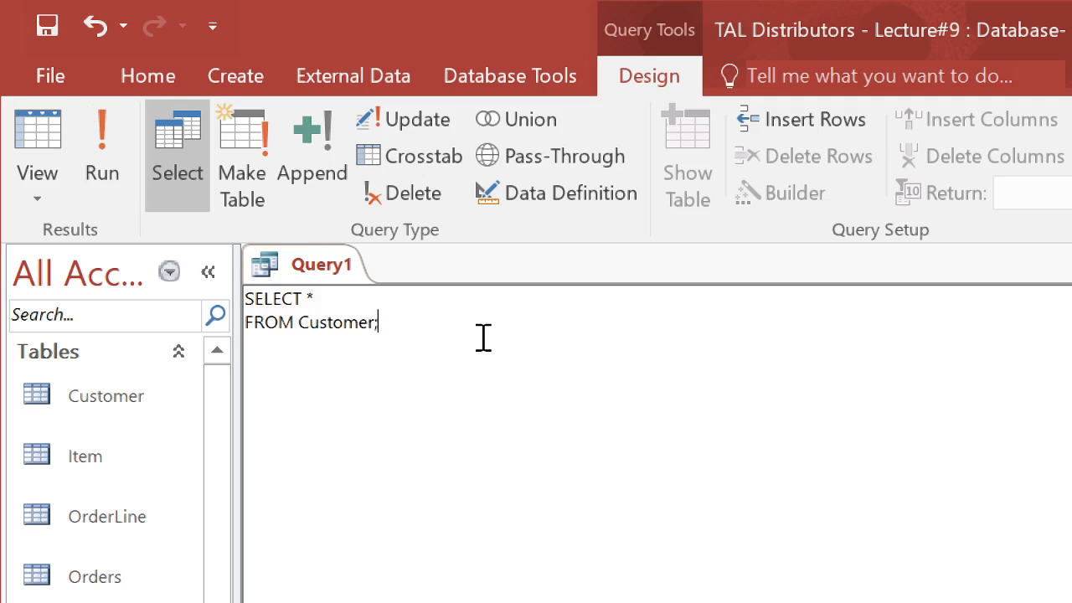
left_click(116, 142)
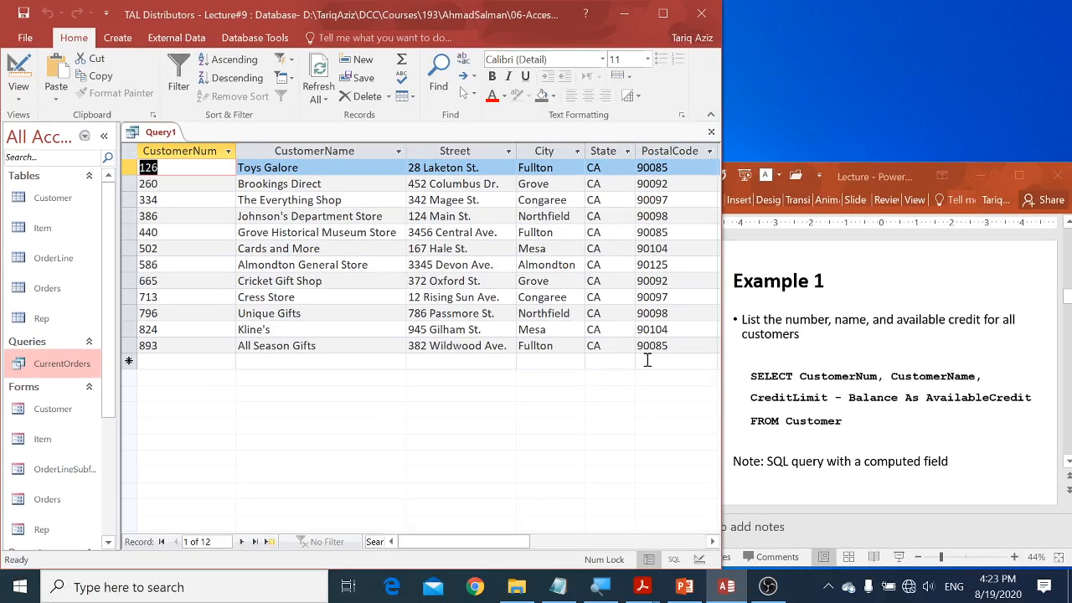
left_click_drag(504, 541, 584, 543)
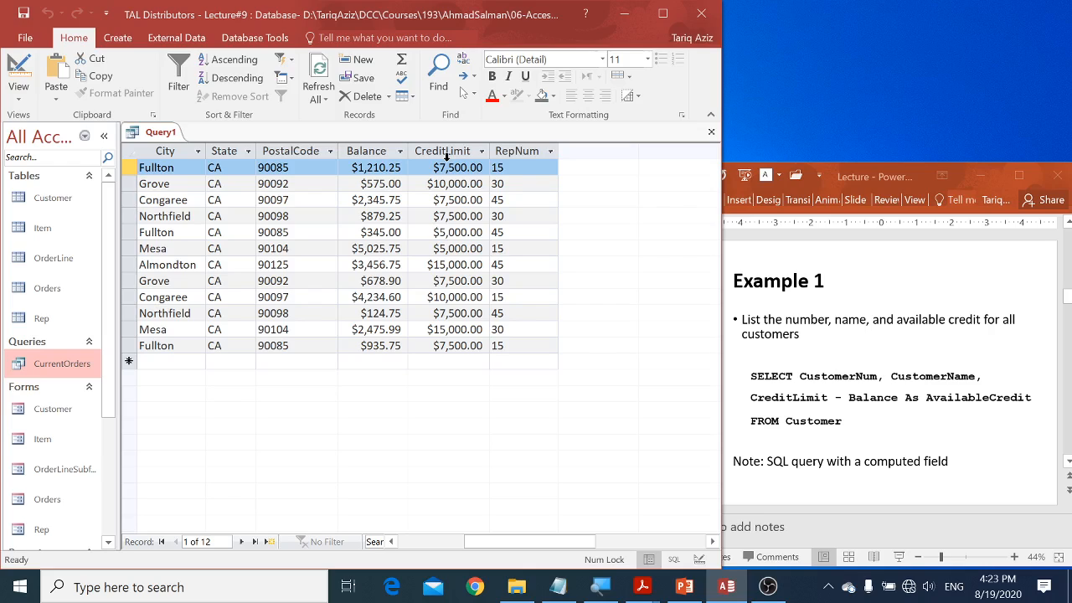
Step: Return to the query's SQL, add the computed field CreditLimit - Balance after the asterisk, and run the query
right_click(164, 134)
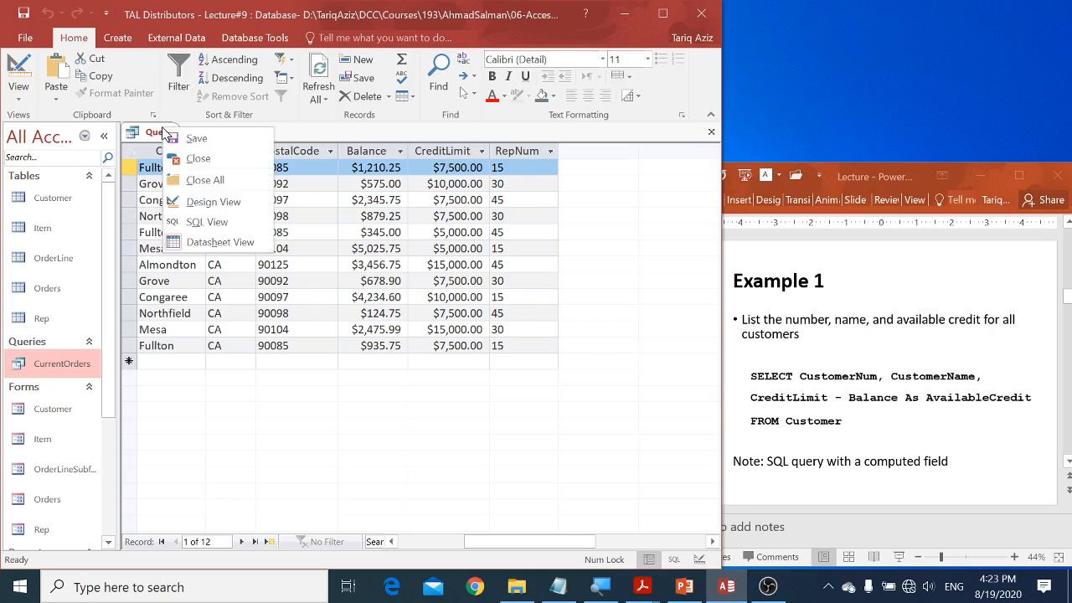
left_click(198, 222)
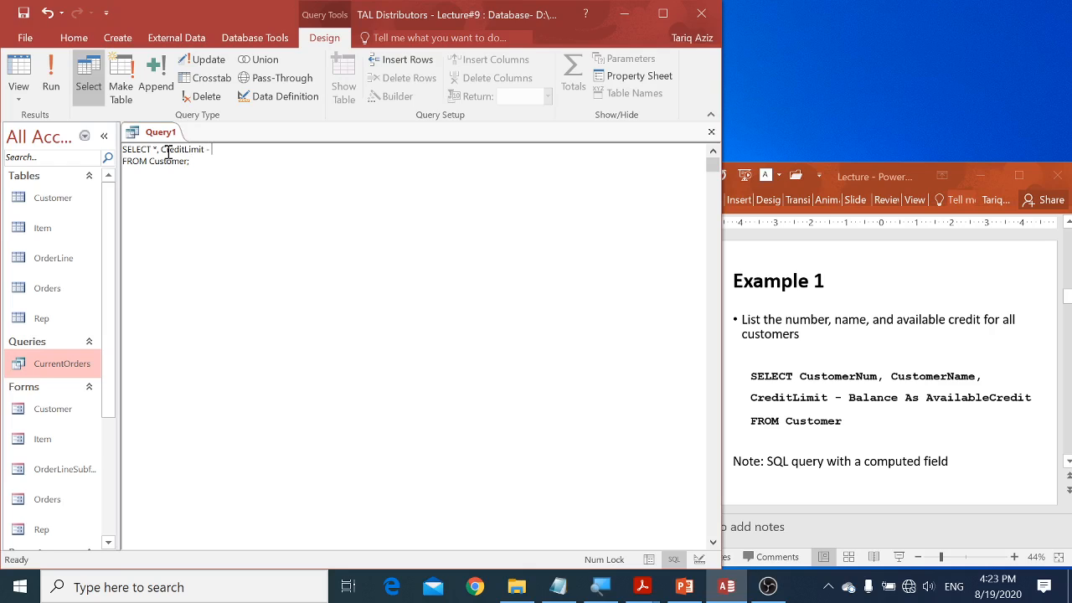
type("ance")
left_click(159, 151)
left_click_drag(160, 151, 244, 151)
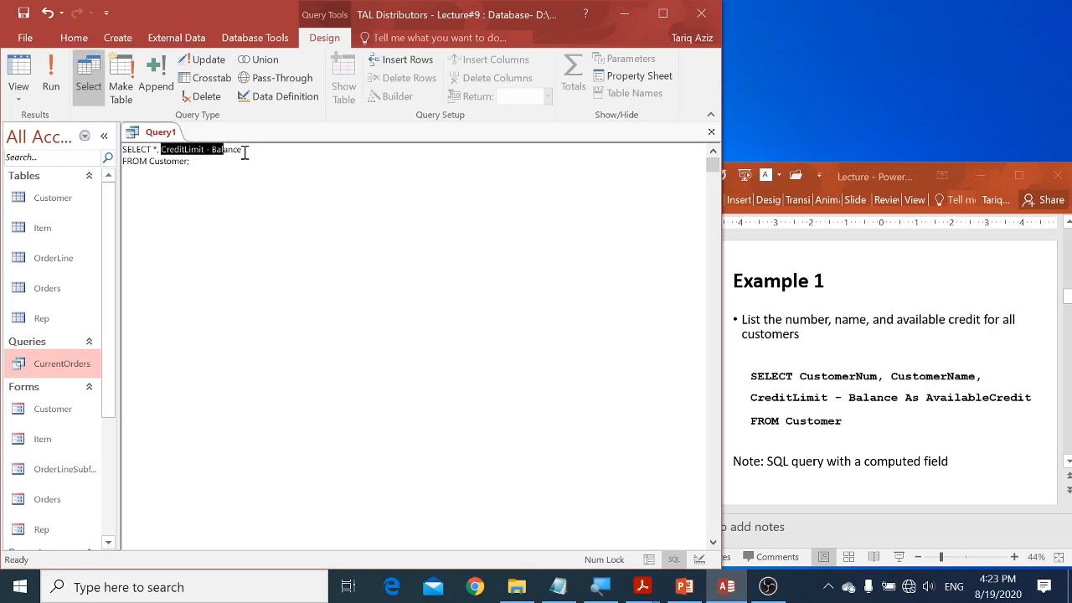
left_click(245, 152)
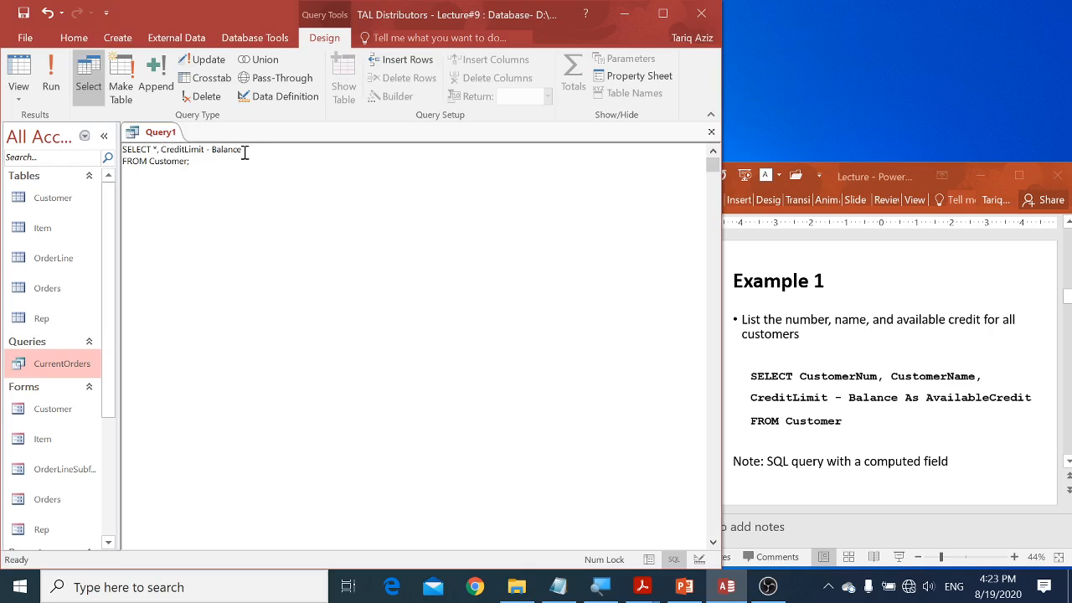
left_click(49, 67)
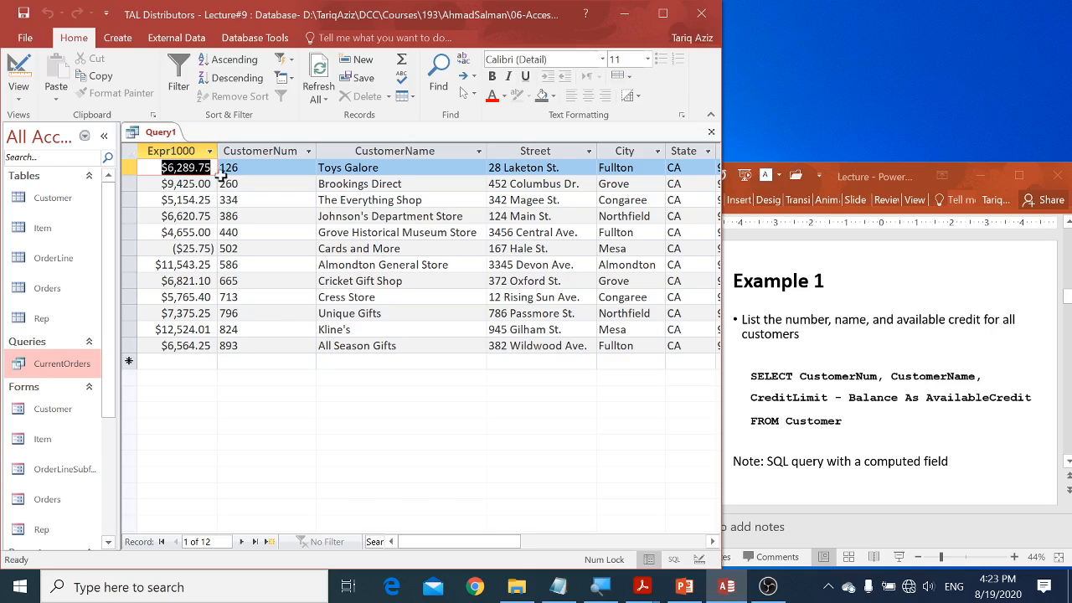
Step: Move the computed column between CreditLimit and RepNum, and select the record whose computed value is negative
left_click(181, 151)
left_click_drag(181, 151, 145, 152)
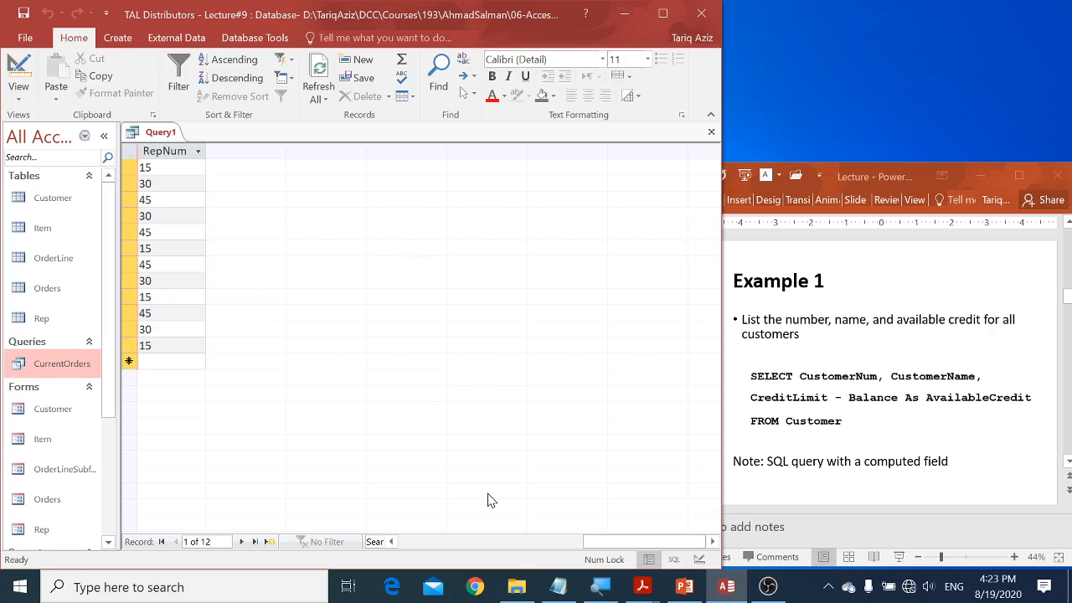
left_click_drag(639, 551, 529, 548)
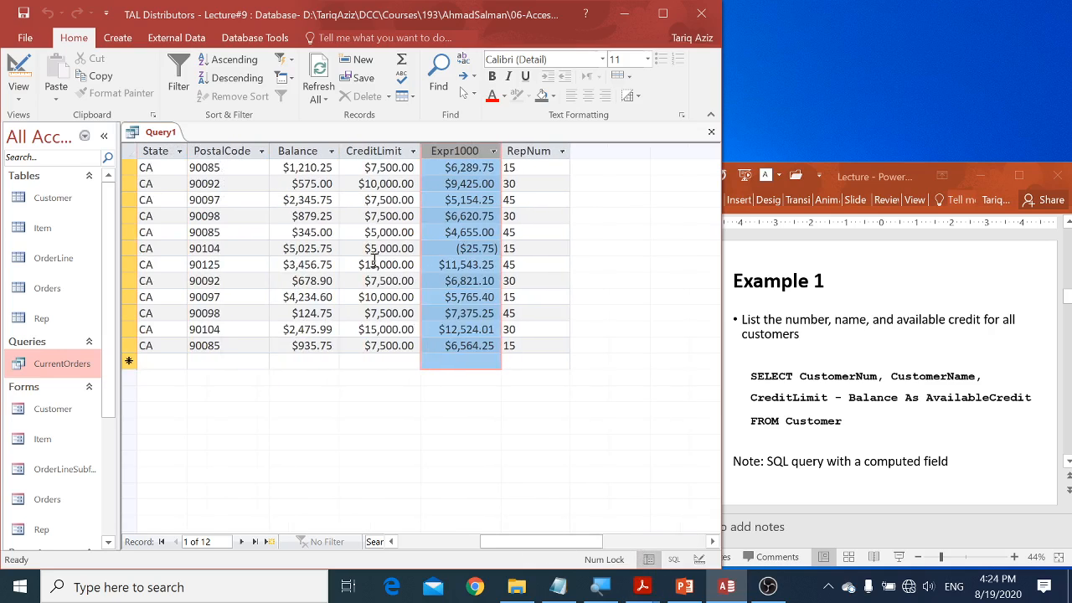
left_click(389, 168)
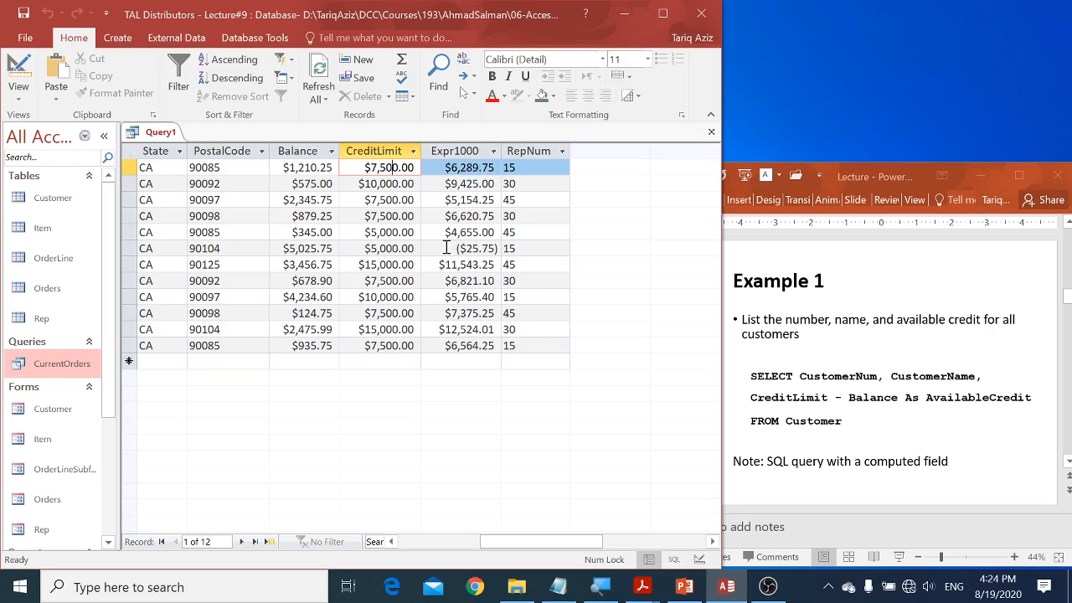
left_click(131, 244)
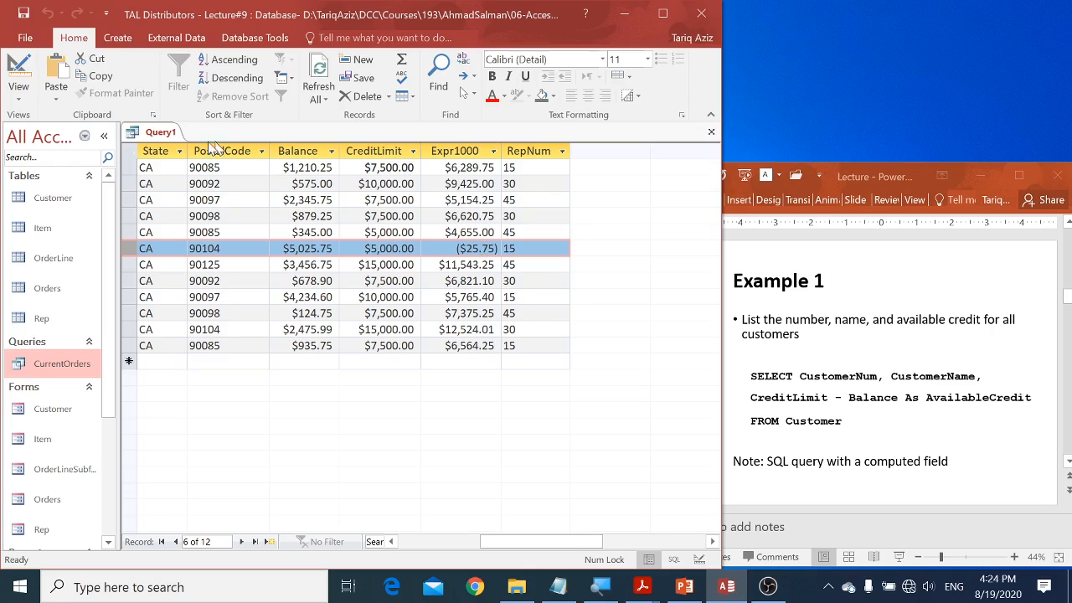
Step: Give the computed field the alias AvailableCredit in the query's SQL with AS, and run the query
right_click(151, 139)
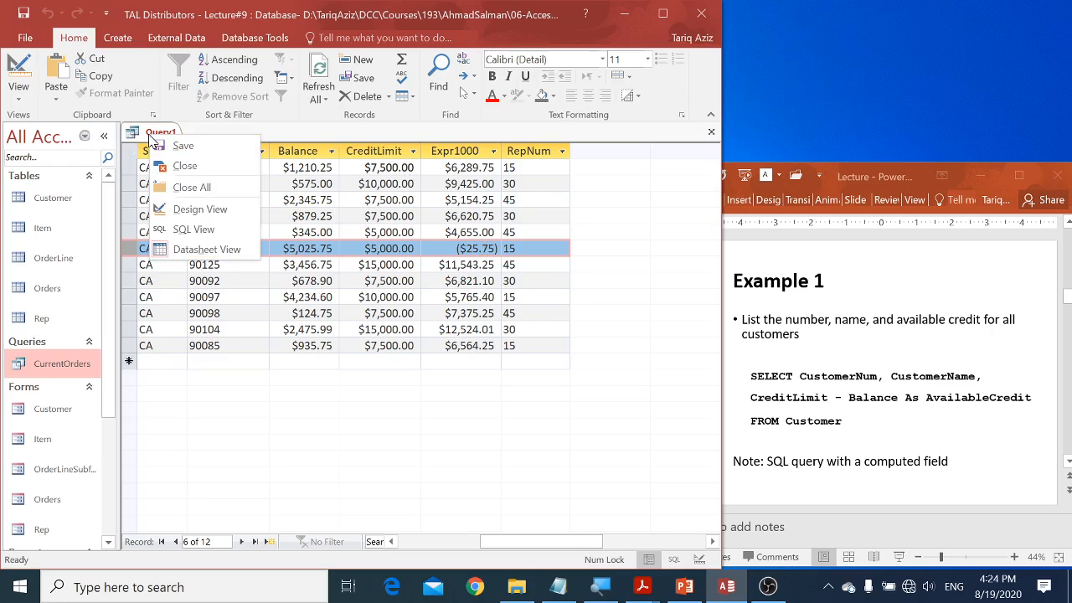
left_click(216, 228)
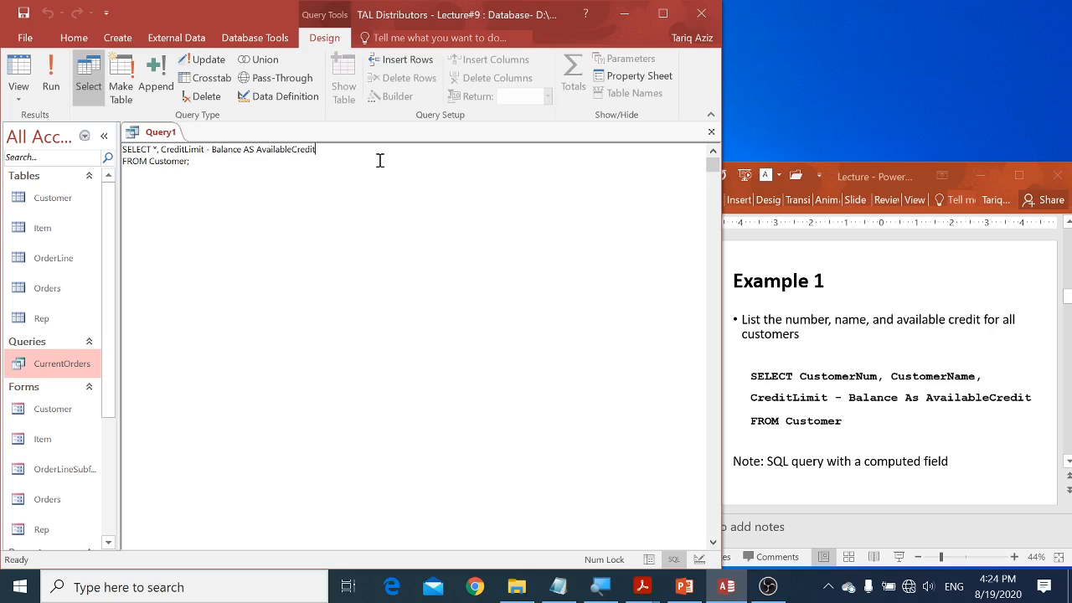
left_click(53, 74)
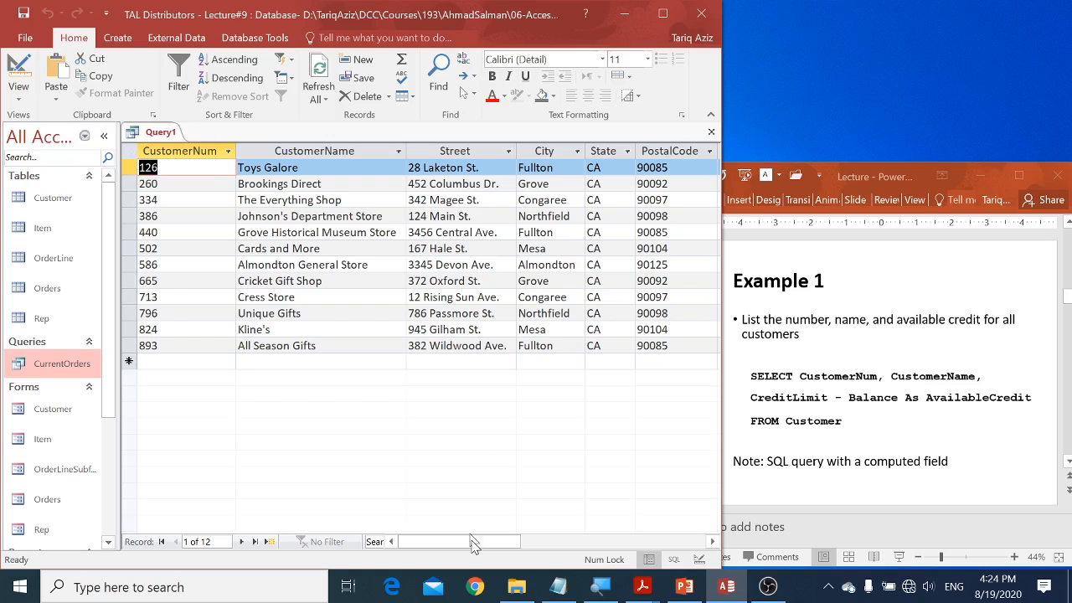
Step: Widen the AvailableCredit column in the results to fit its full heading
left_click_drag(477, 542, 550, 531)
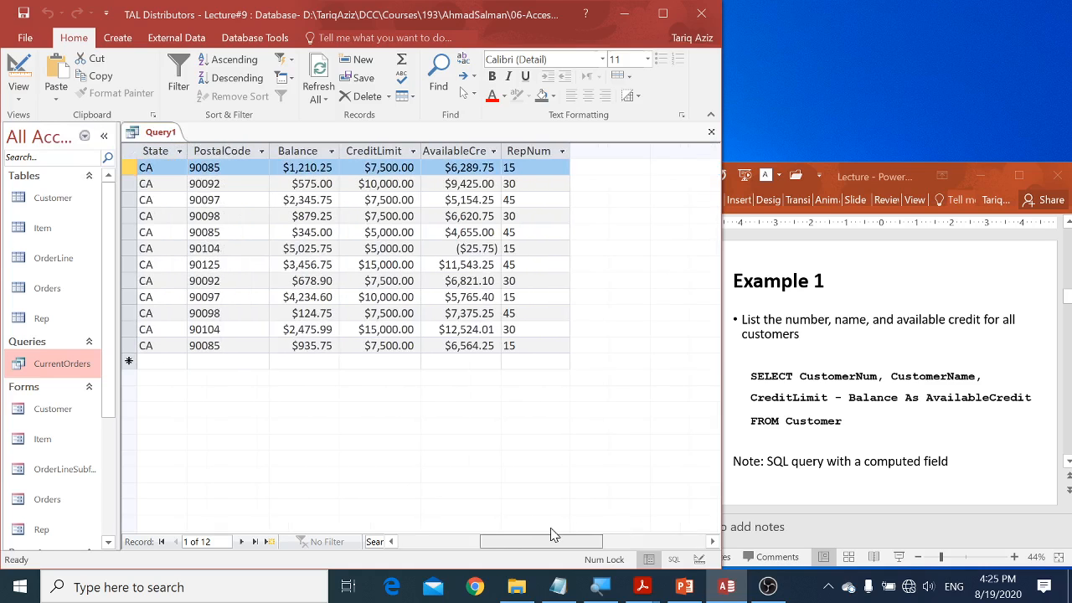
left_click(494, 151)
left_click(504, 155)
double_click(505, 155)
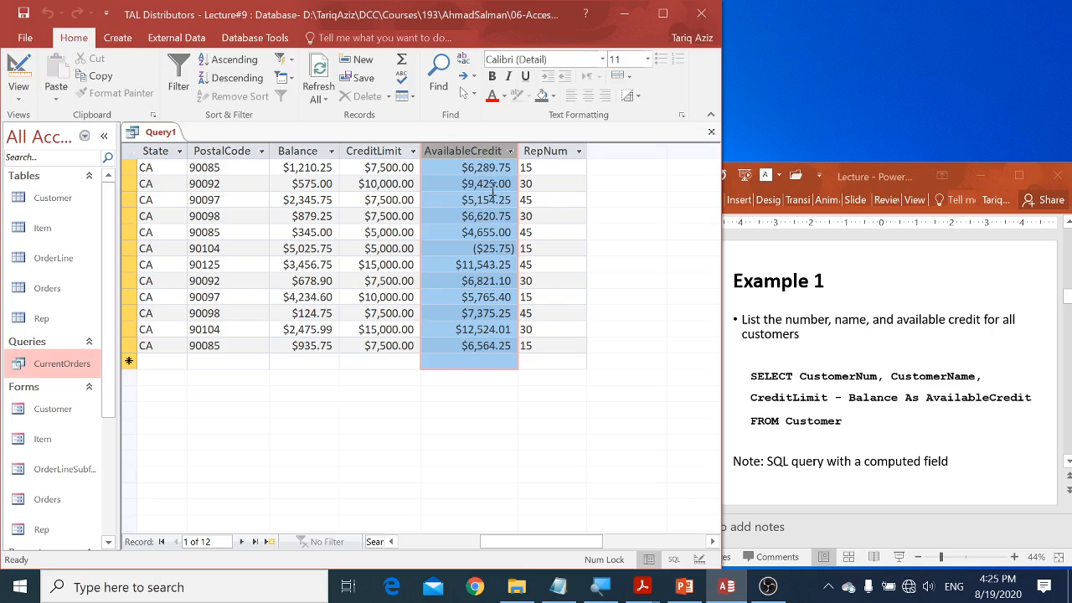
Step: Return the query to SQL view, and switch to the PowerPoint lecture to read the Example 2 slide
right_click(164, 134)
left_click(210, 229)
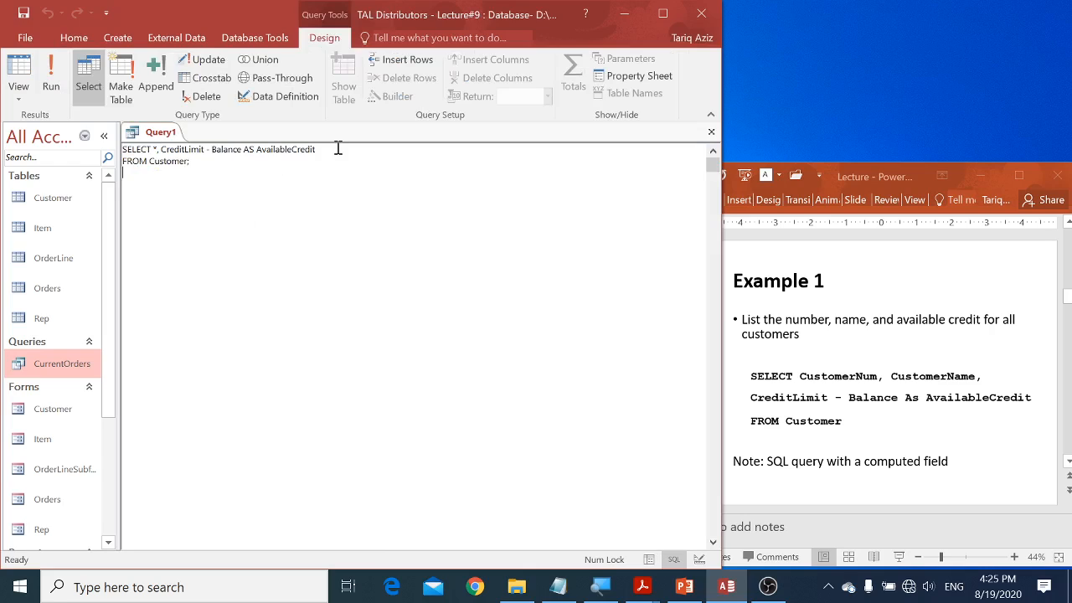
left_click(785, 391)
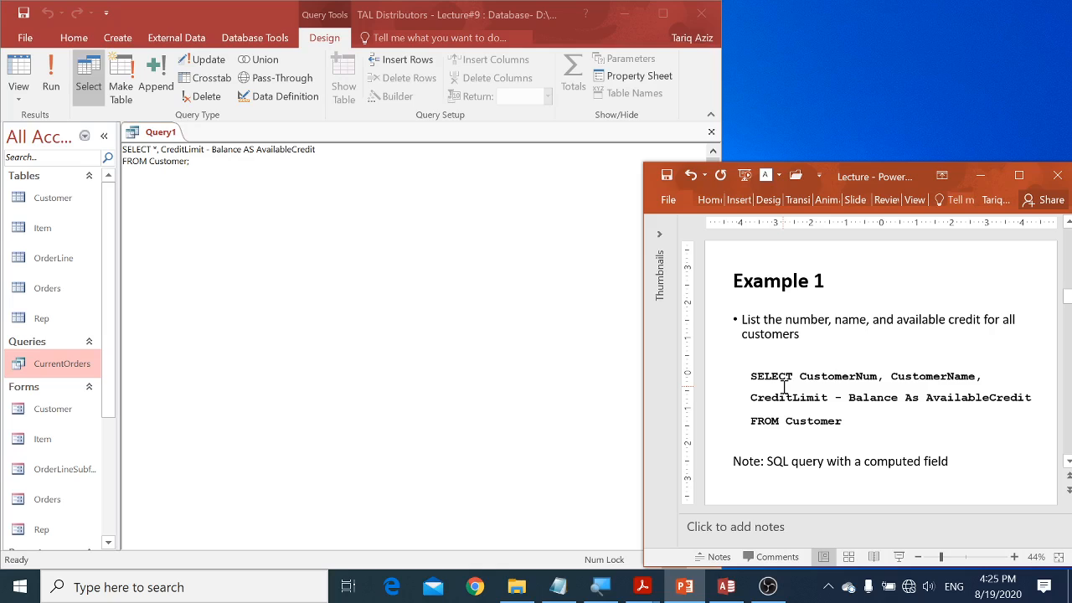
scroll(785, 387, "down", 2)
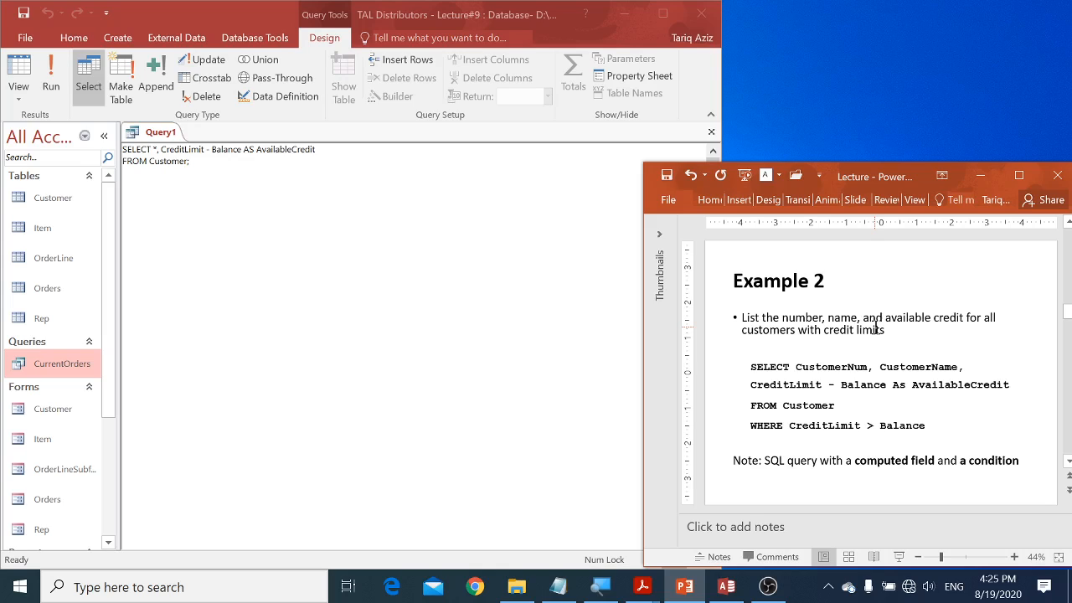
Step: Switch back to Access and run the query to compare the Balance, CreditLimit and AvailableCredit columns
left_click(403, 280)
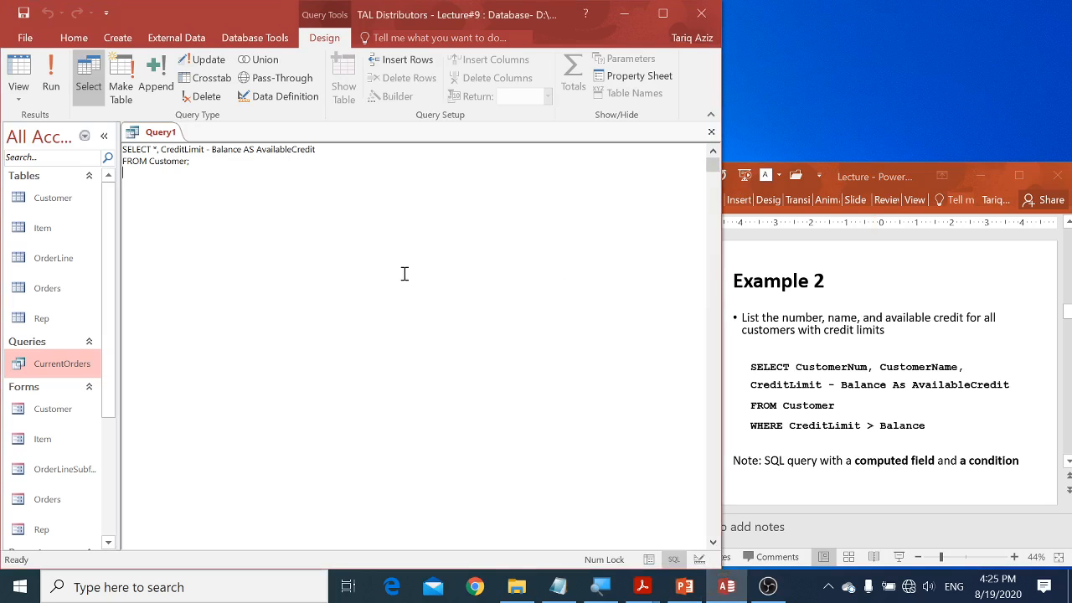
left_click(59, 81)
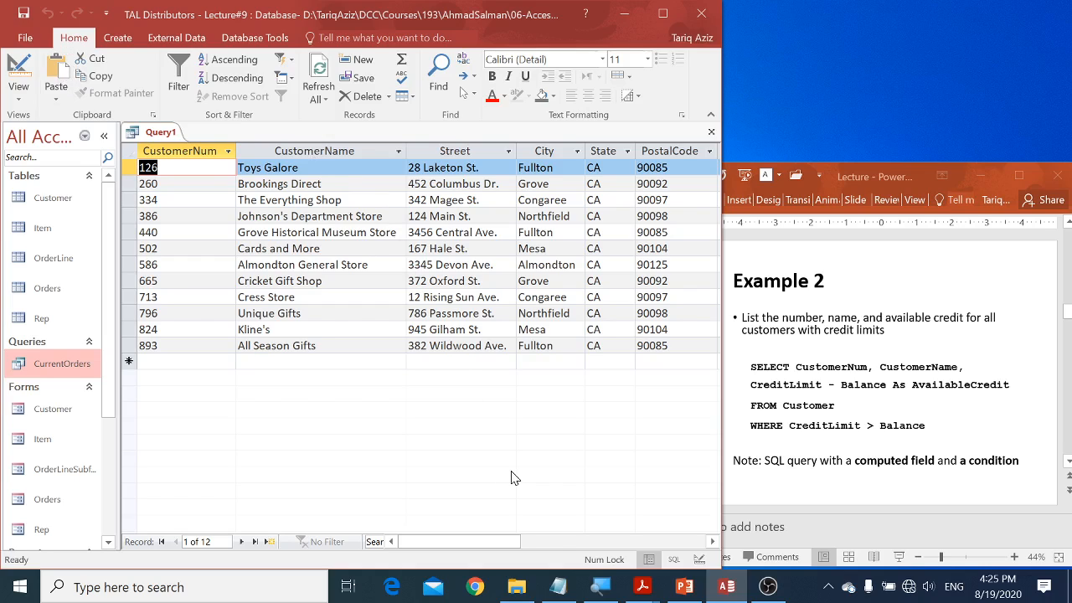
left_click(567, 542)
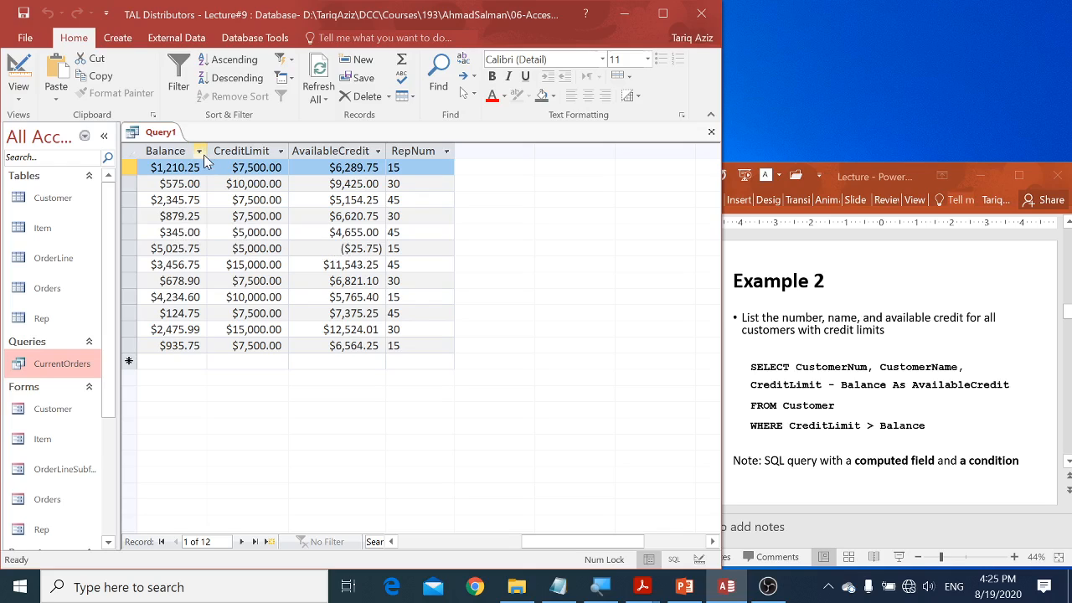
Step: Return to the query's SQL and start a WHERE line between FROM Customer and the semicolon
right_click(164, 136)
left_click(184, 227)
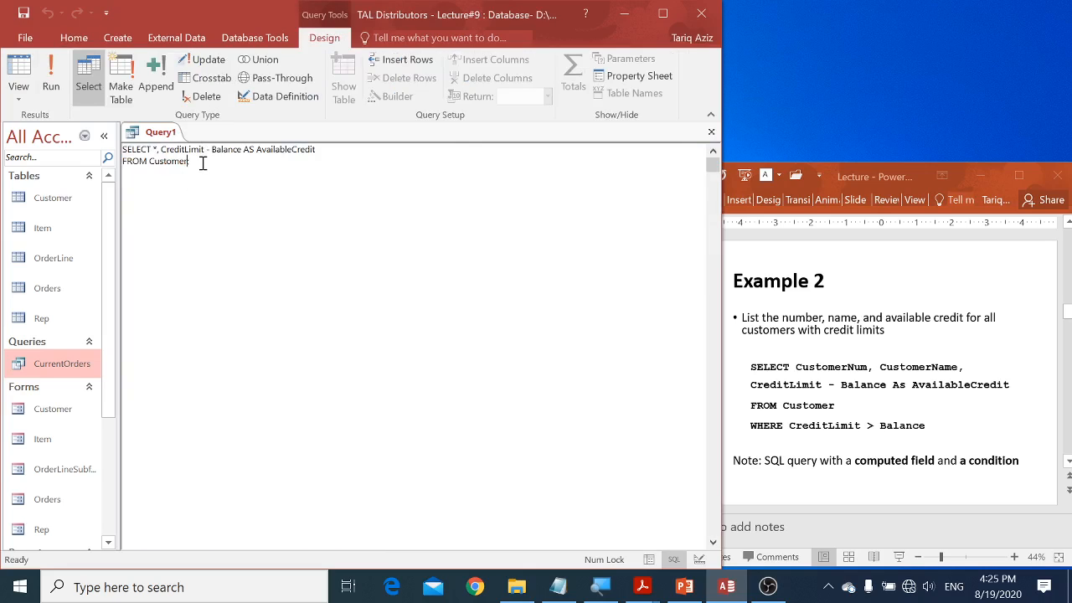
key("Return")
key("Return")
key("Up")
type("WHERE")
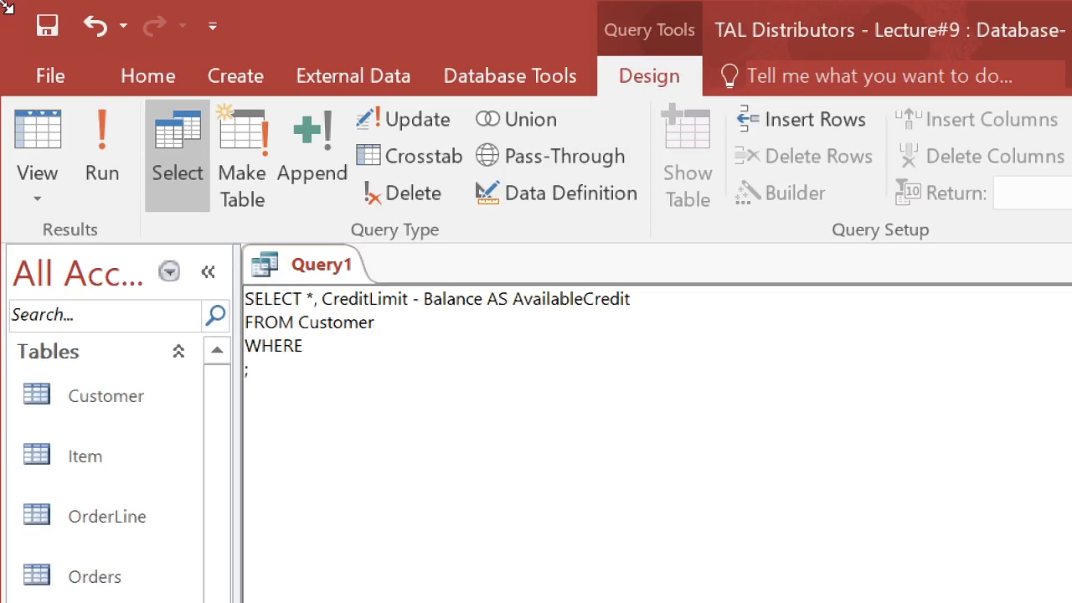
type("(قثيهف")
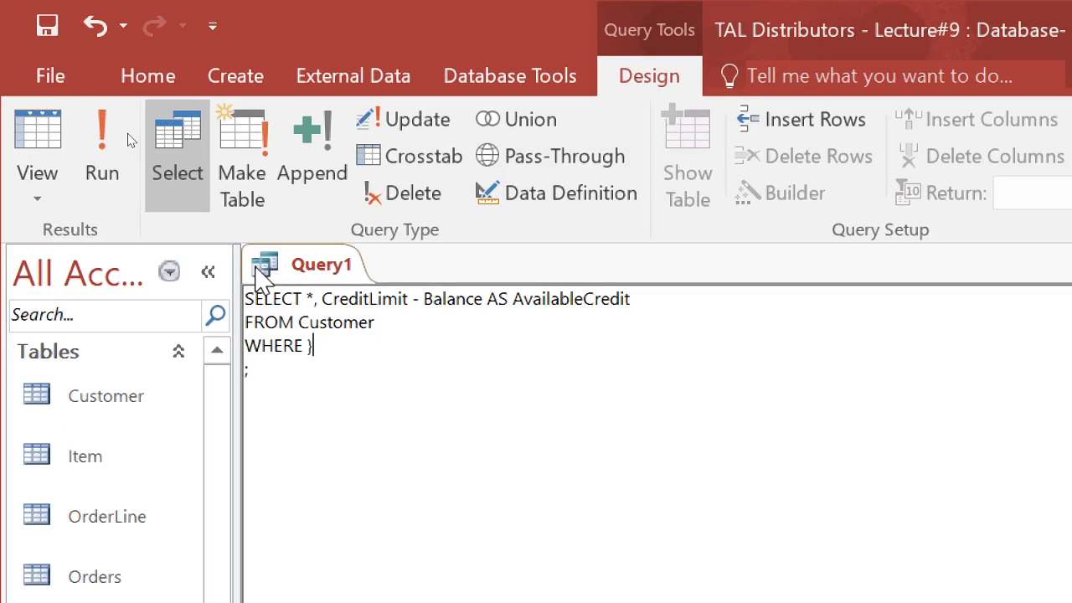
key("BackSpace")
key("BackSpace")
key("BackSpace")
key("BackSpace")
key("BackSpace")
key("BackSpace")
key("alt")
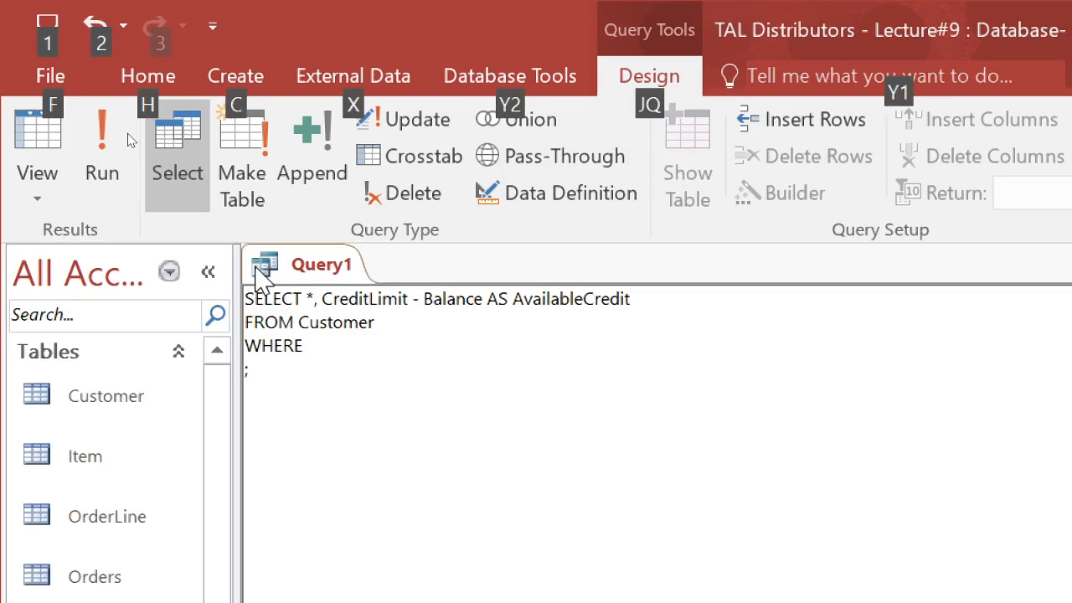
key("Escape")
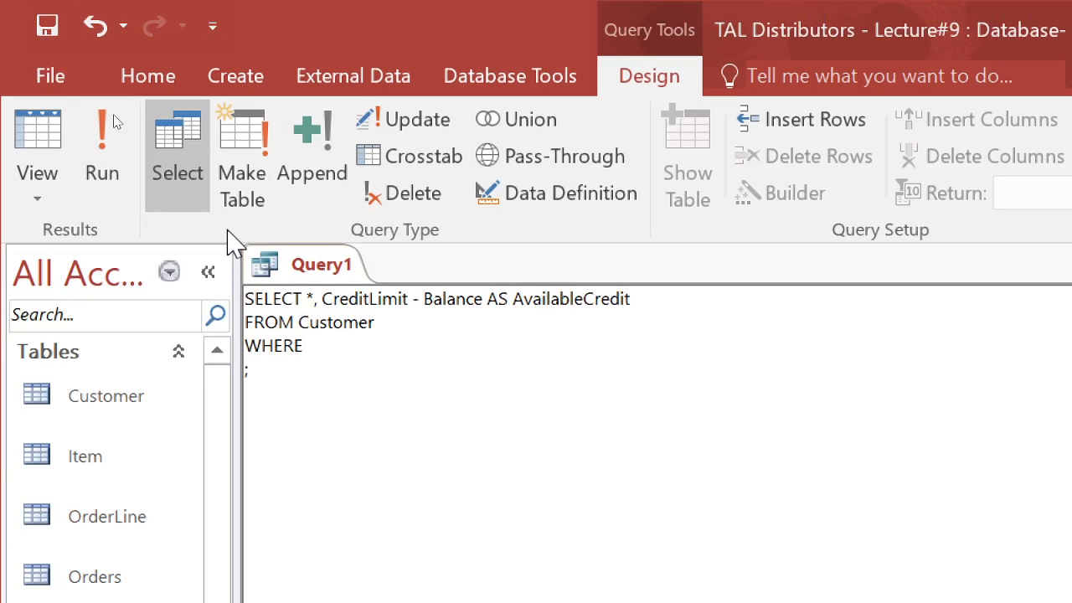
Step: Complete the WHERE condition as CreditLimit > Balance and run the query to view the Balance, CreditLimit and AvailableCredit columns
type("CreditLimit ")
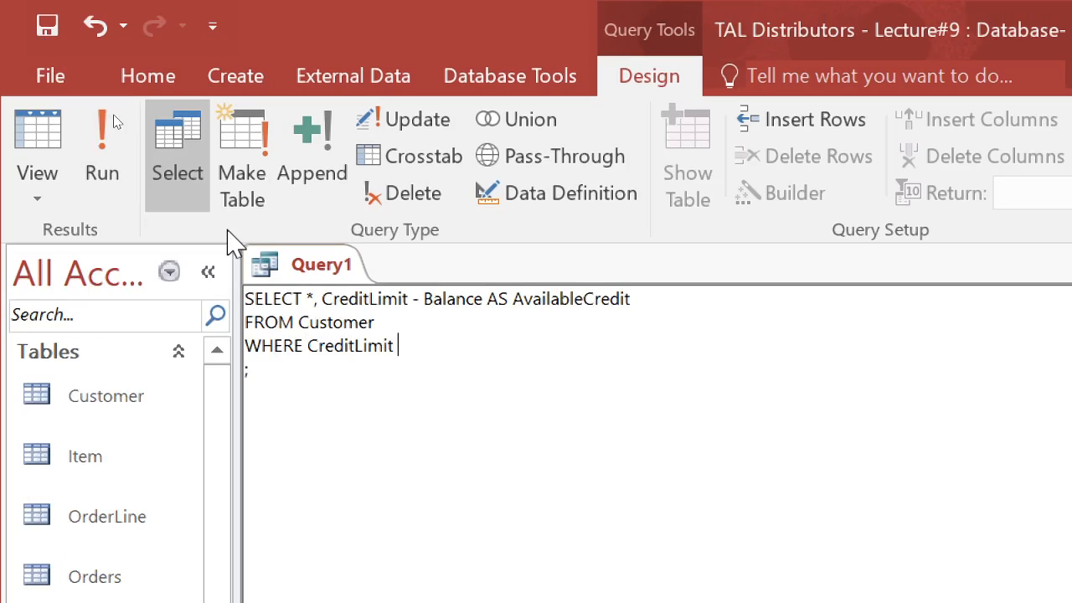
type("> Balance")
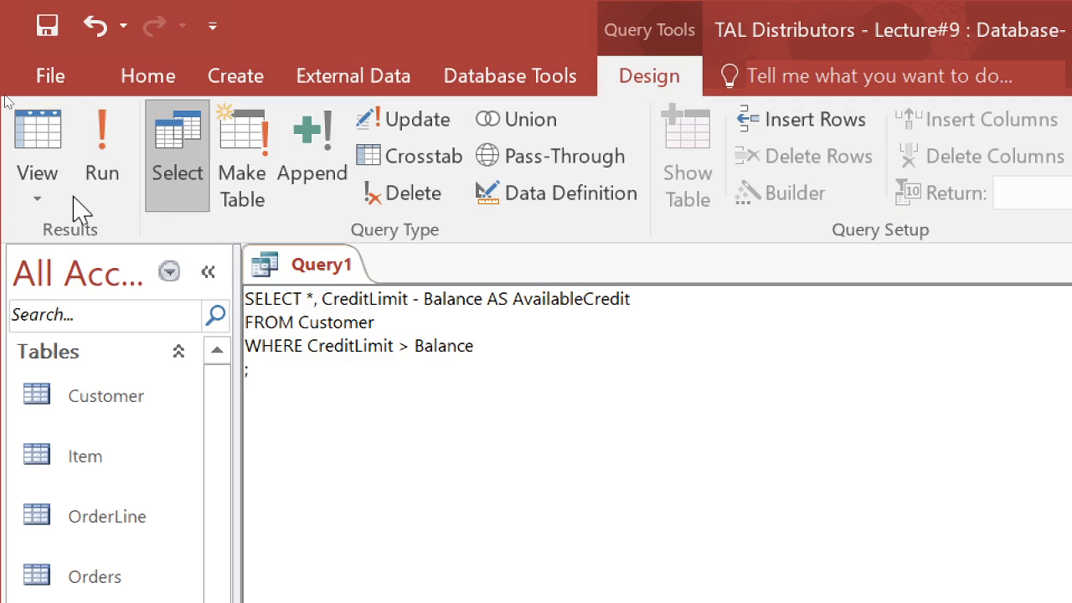
left_click(109, 149)
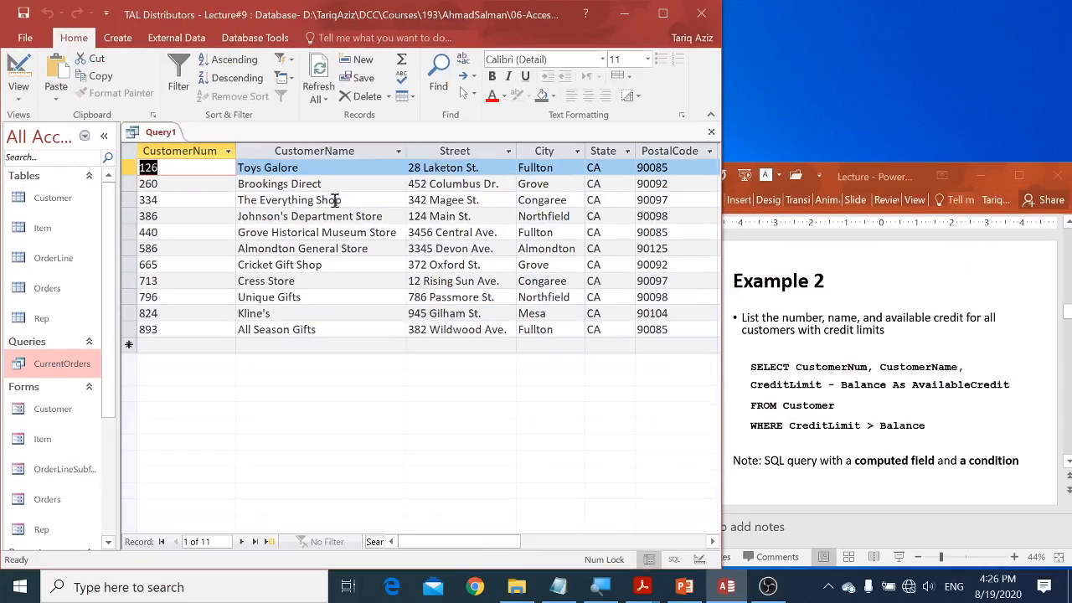
left_click(547, 541)
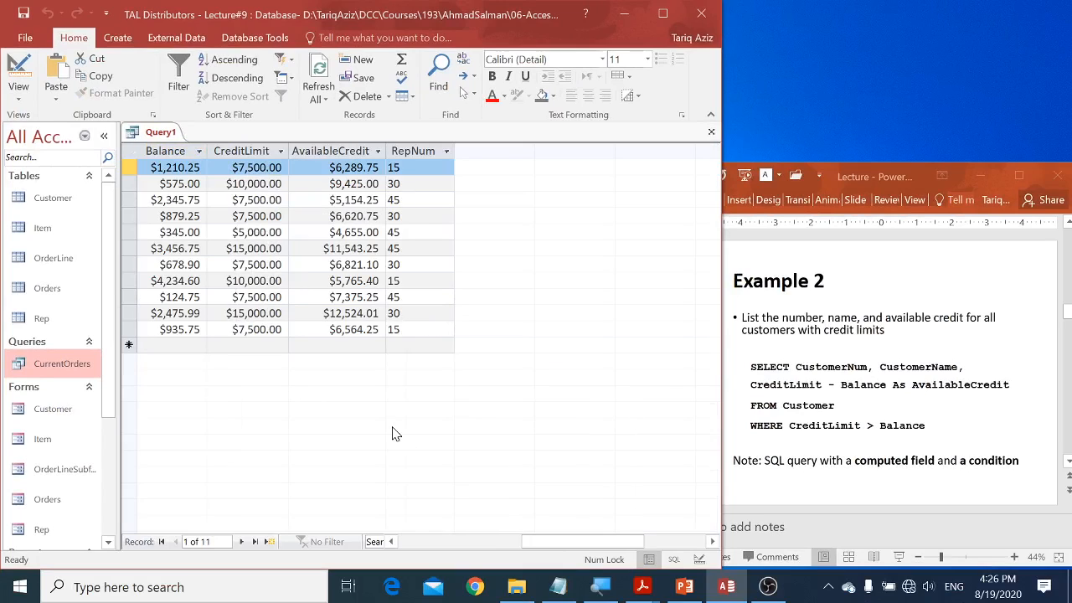
left_click_drag(551, 541, 517, 545)
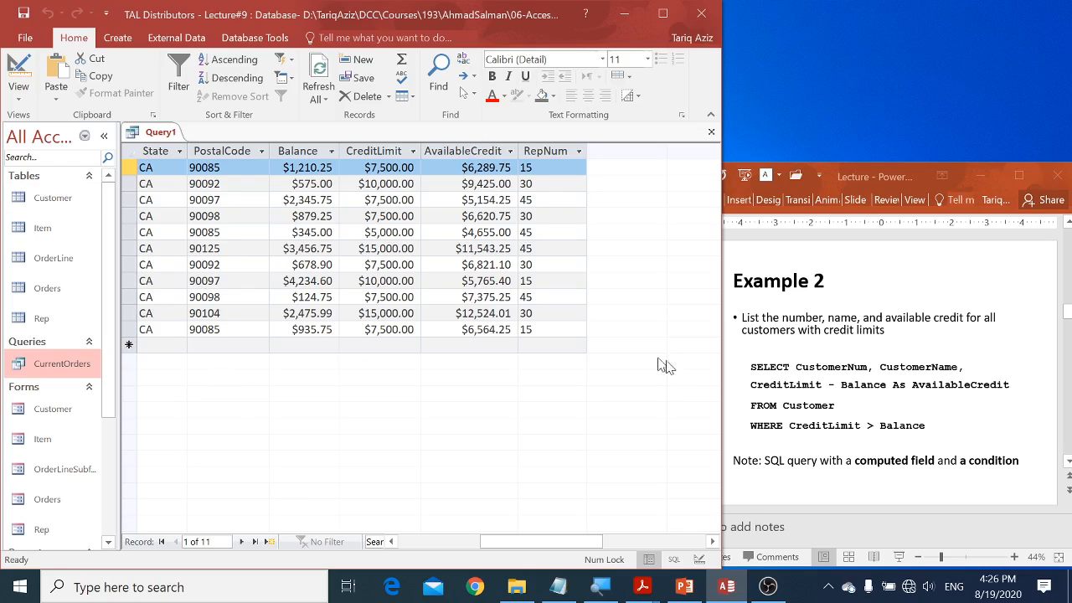
Step: Advance the PowerPoint lecture to the Example 3 slide and read it, returning the Access query to SQL view
left_click(782, 405)
scroll(784, 403, "down", 1)
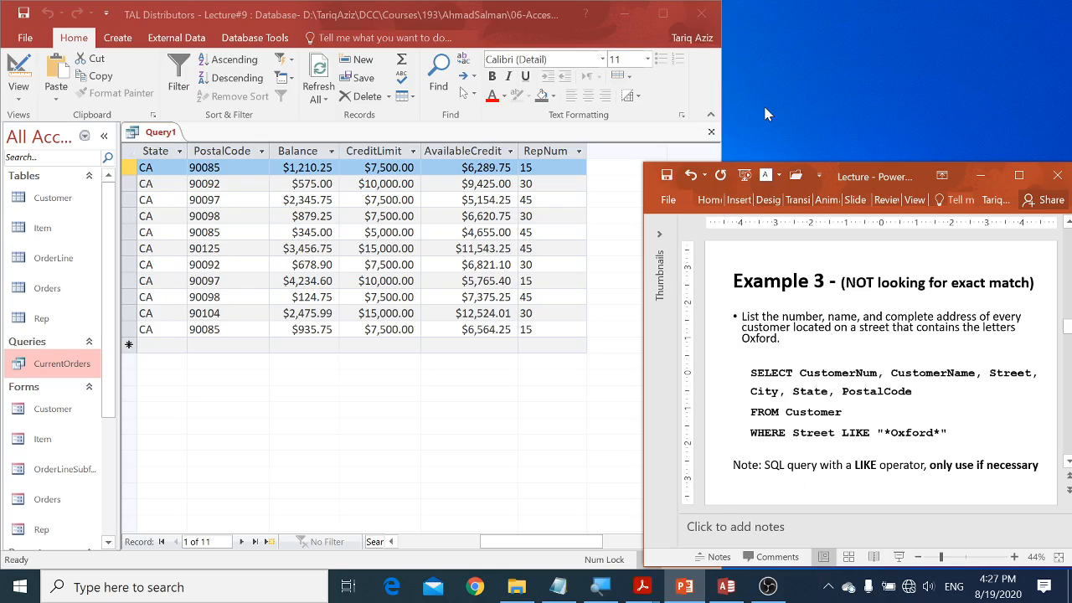
right_click(161, 138)
left_click(198, 222)
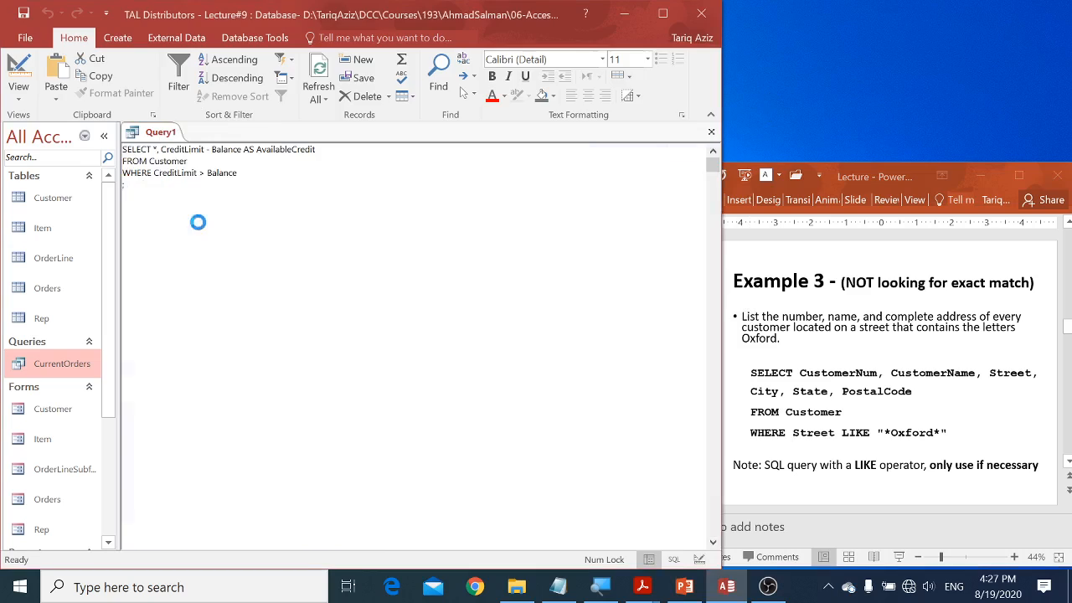
left_click(748, 301)
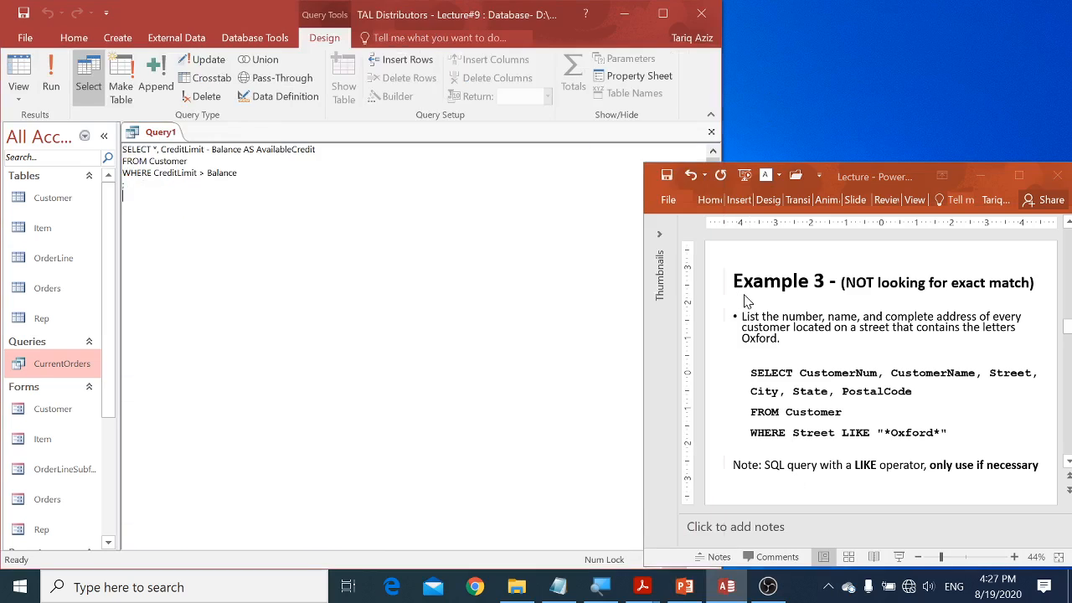
left_click(801, 317)
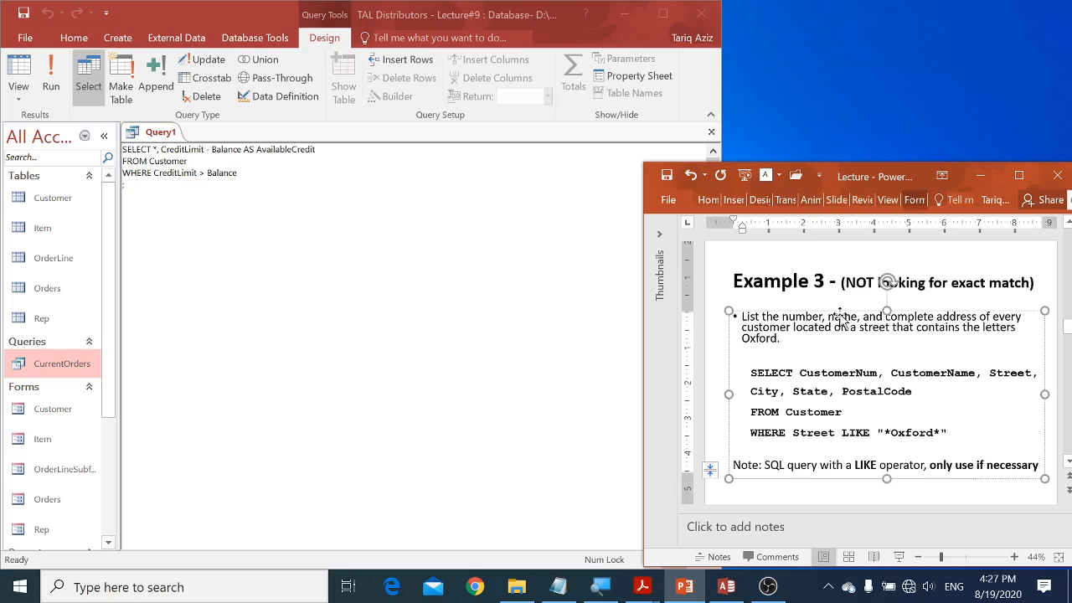
left_click(711, 343)
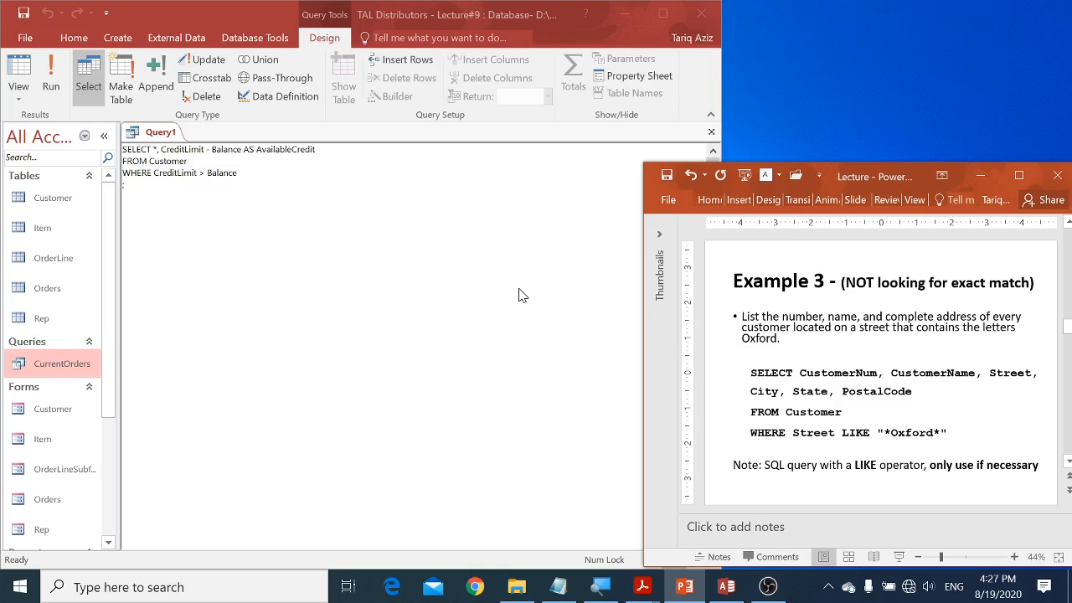
Step: Reduce the query's SELECT line to all fields only, replace the condition with Street = "Oxford", and run it
left_click_drag(157, 151, 368, 140)
key("Delete")
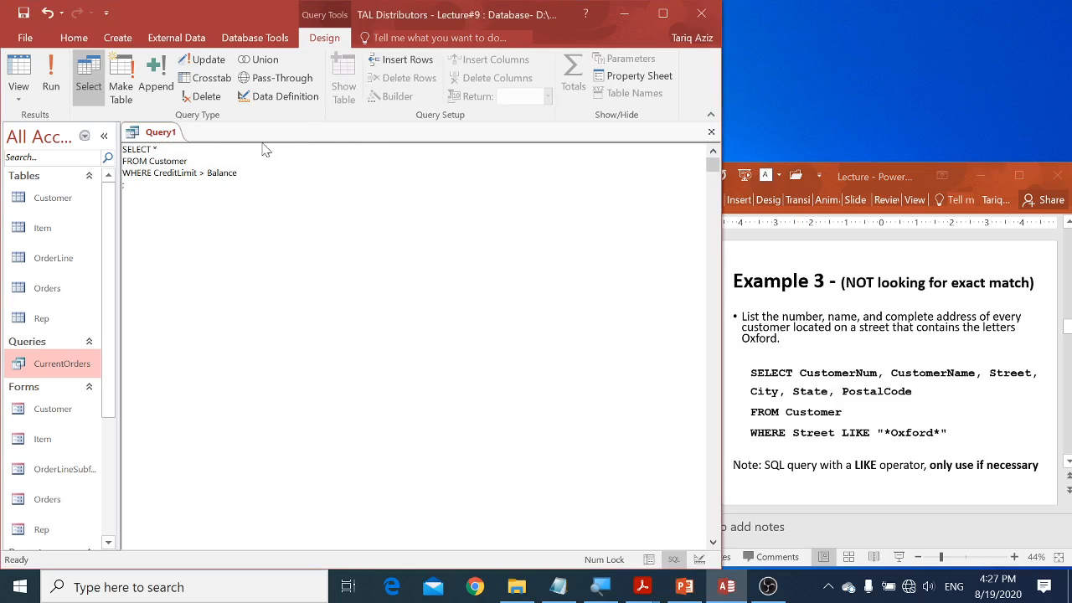
left_click_drag(153, 174, 425, 175)
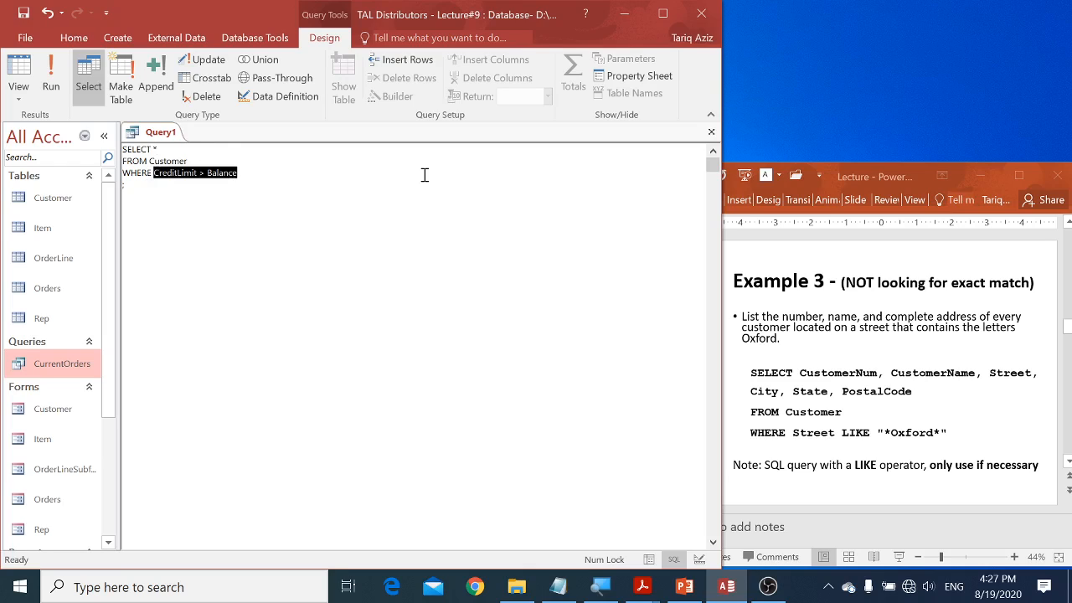
type("Street")
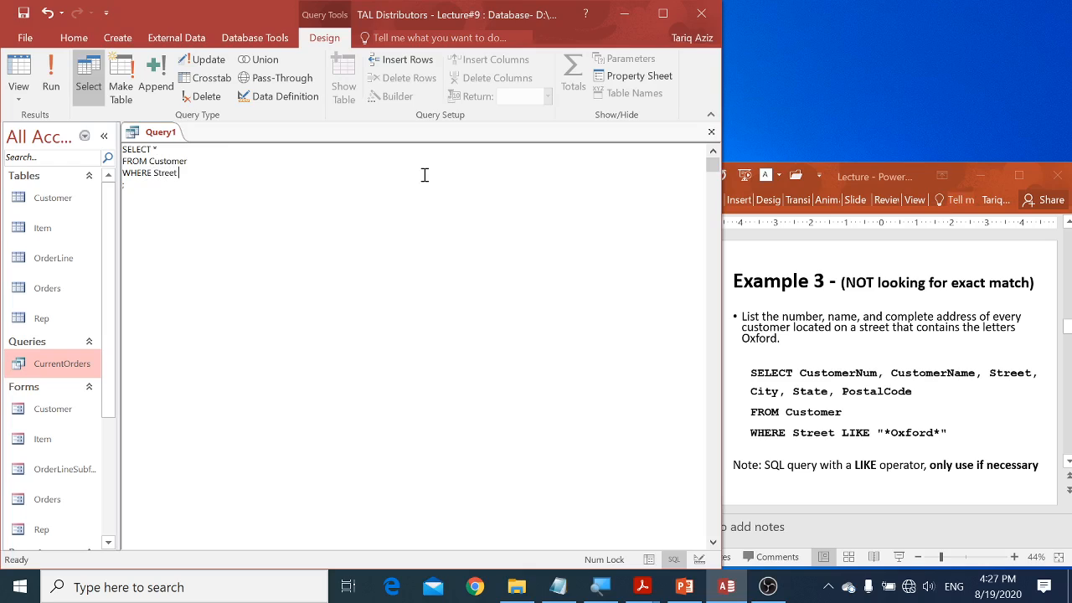
type(" = \"Oxford\"")
left_click(51, 75)
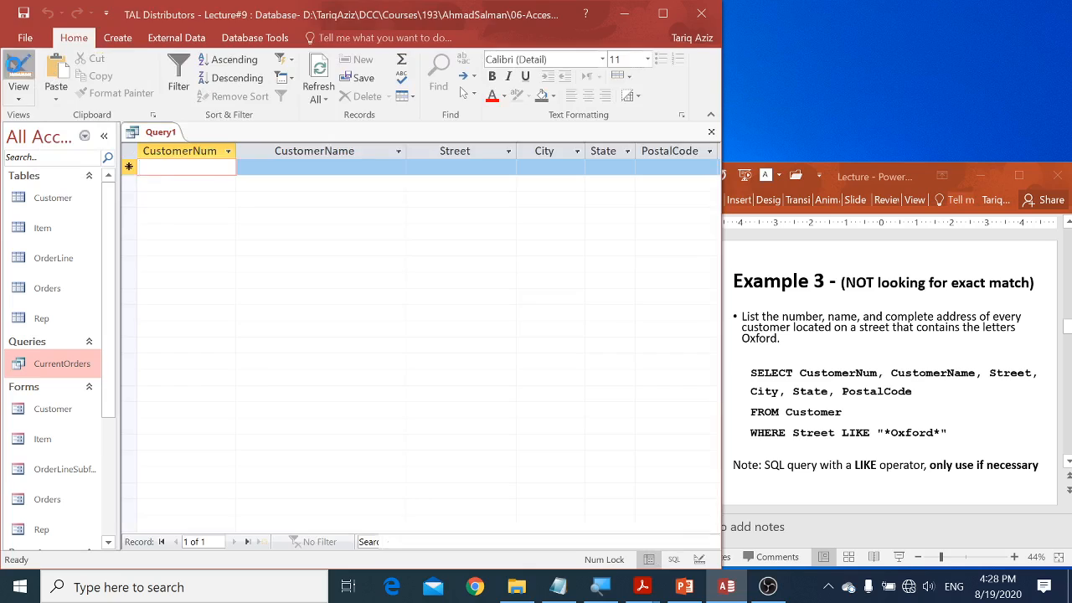
Step: Return to the query's SQL, change the condition to Street LIKE "*Oxford*", and run the query
left_click(17, 70)
left_click(18, 94)
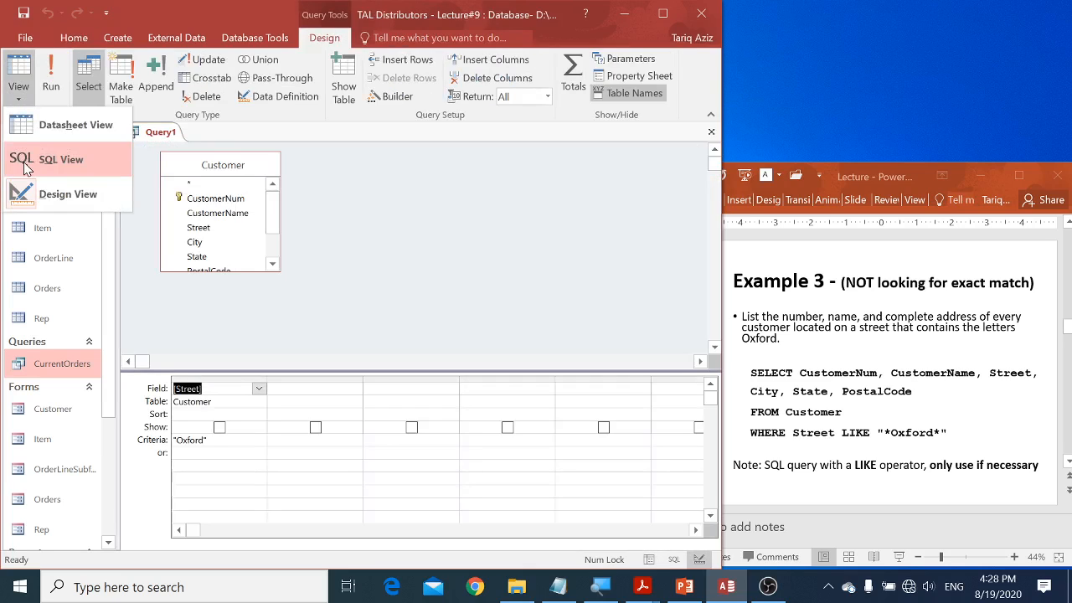
left_click(23, 159)
left_click(190, 178)
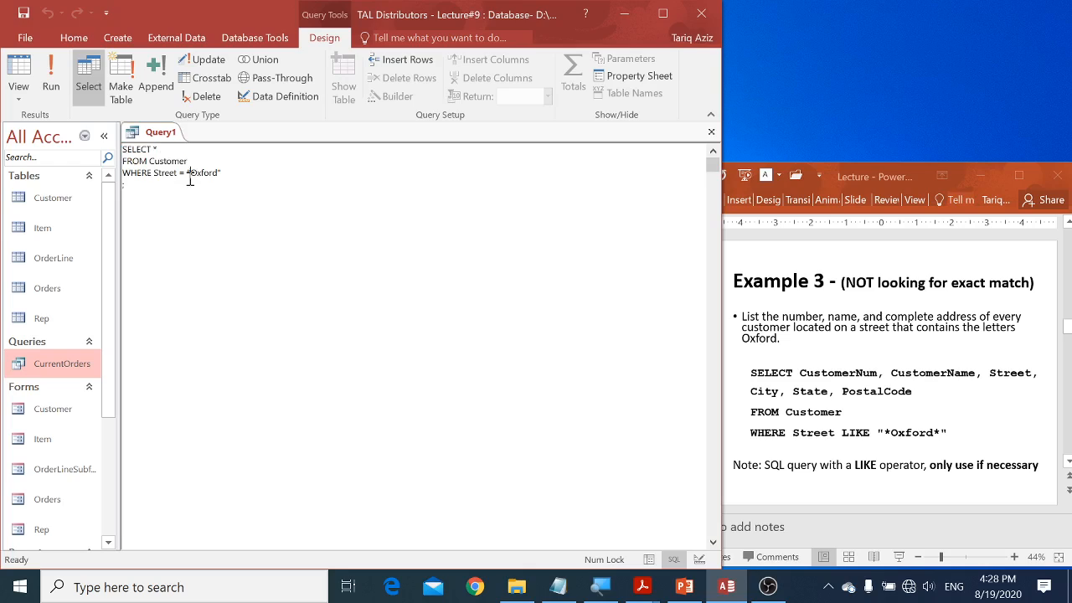
key("shift+Left")
type("LIKE")
key("Right")
key("Right")
type("**")
left_click(53, 81)
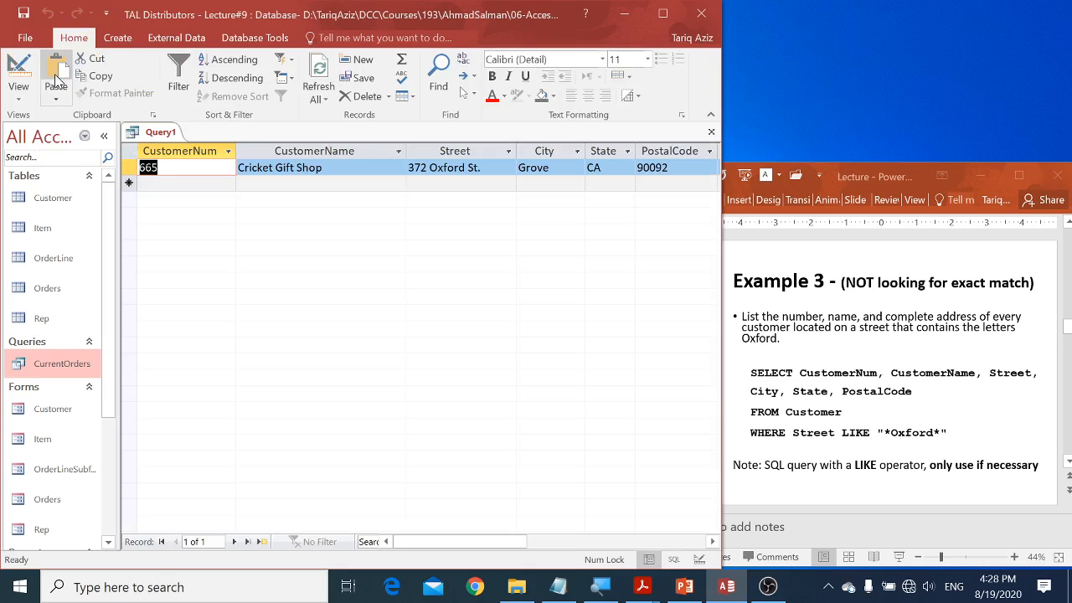
Step: Examine the text before and after Oxford in the returned customer's Street value
key("Tab")
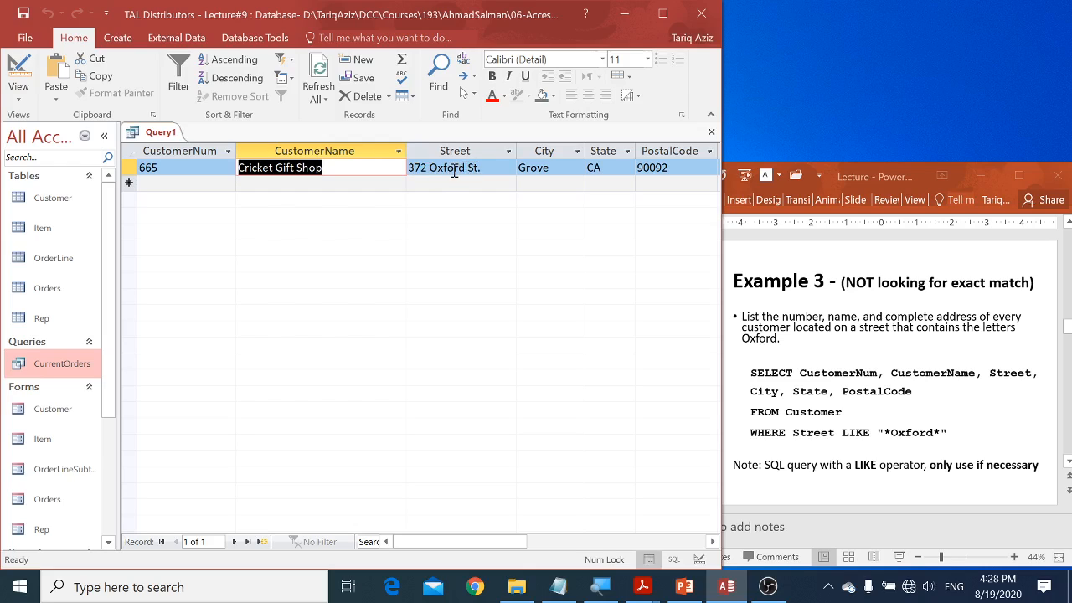
left_click(430, 168)
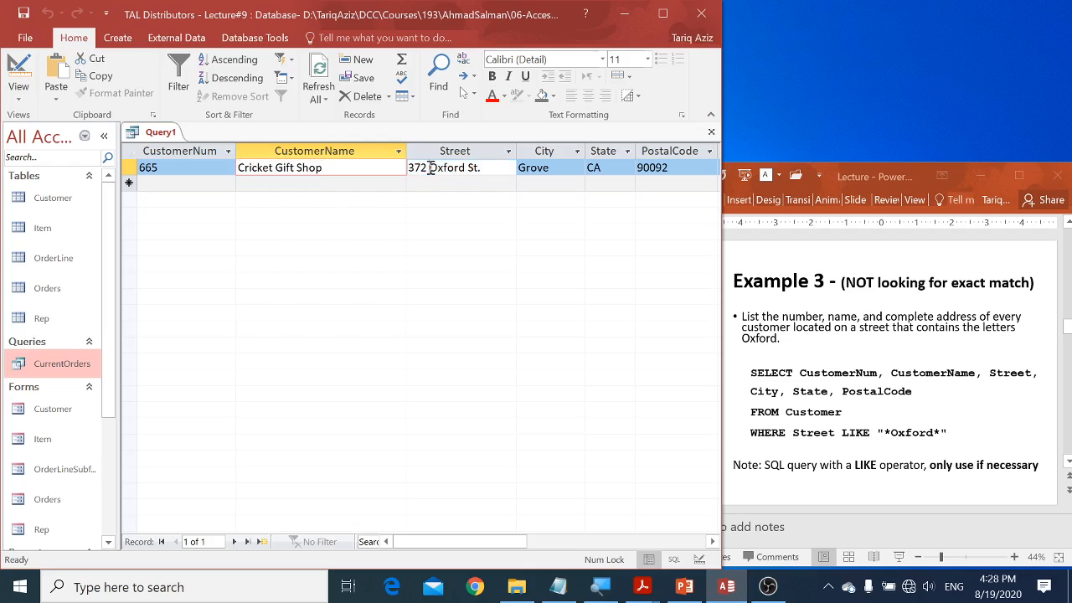
left_click_drag(430, 167, 398, 167)
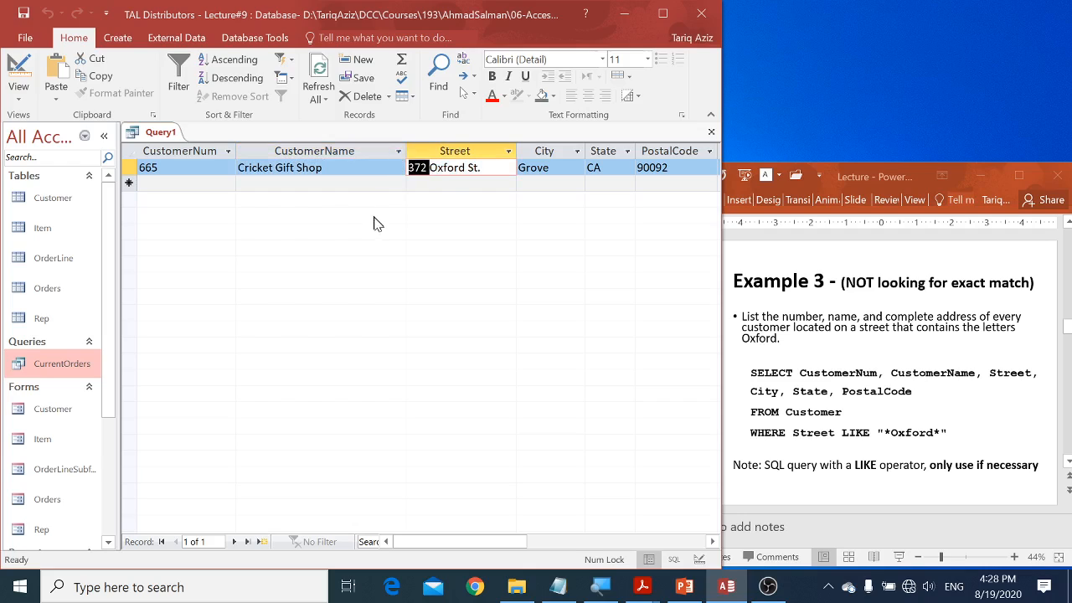
left_click(466, 167)
left_click_drag(466, 167, 509, 175)
Step: Return the query to SQL view to review the LIKE condition, and switch to the PowerPoint lecture's Example 4 slide
right_click(165, 138)
left_click(191, 231)
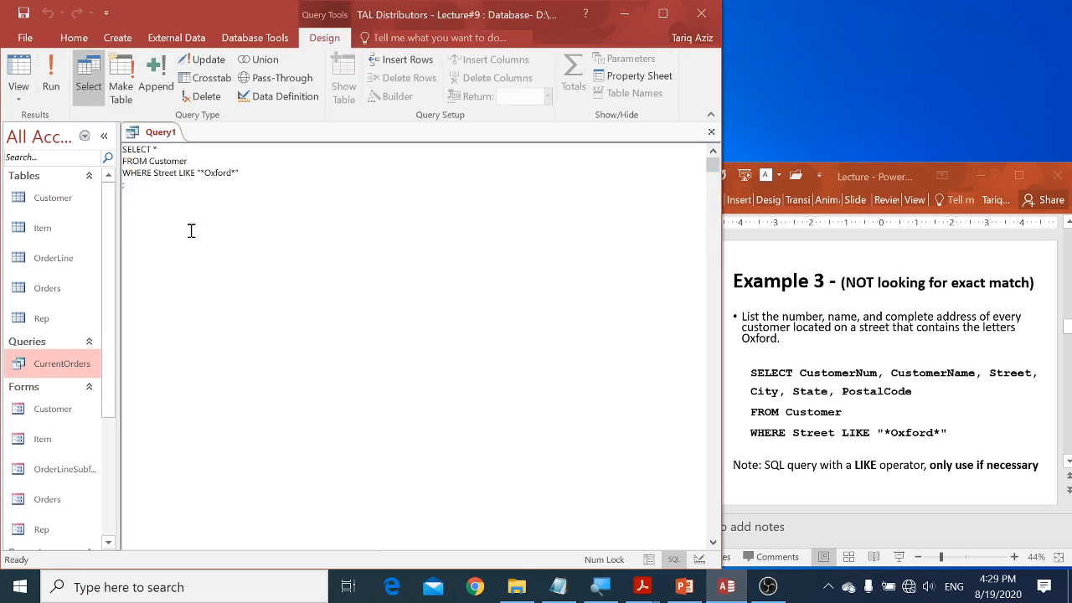
left_click_drag(177, 173, 251, 168)
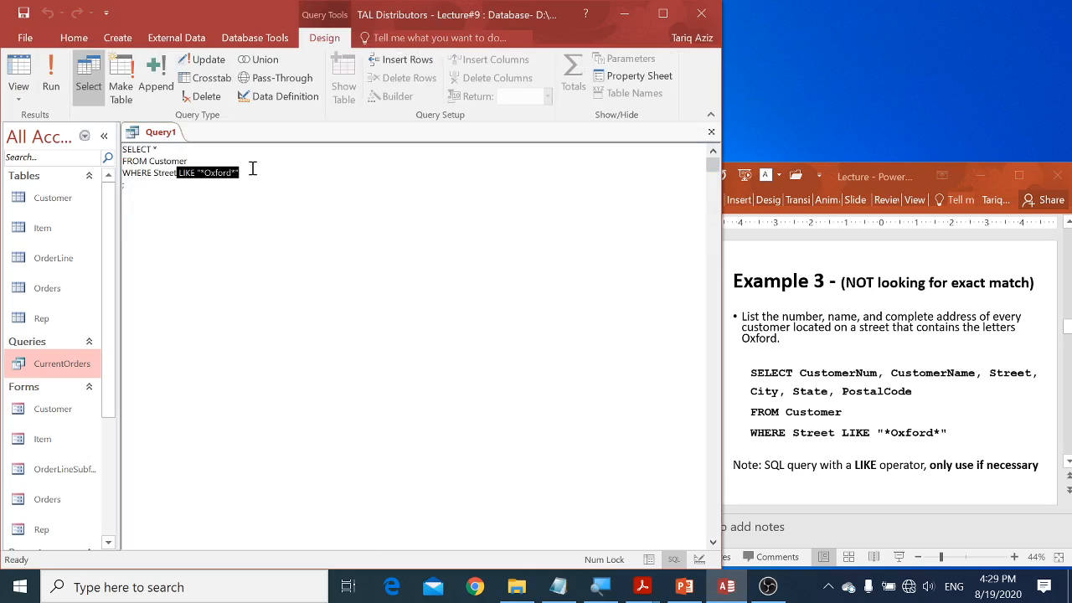
left_click(292, 194)
left_click(788, 356)
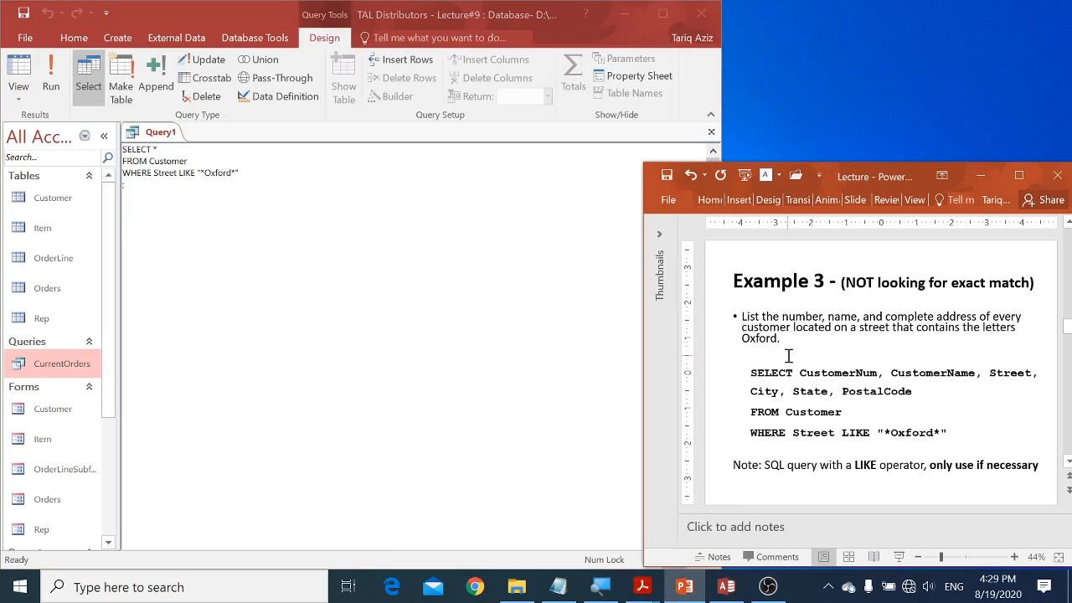
scroll(789, 356, "down", 1)
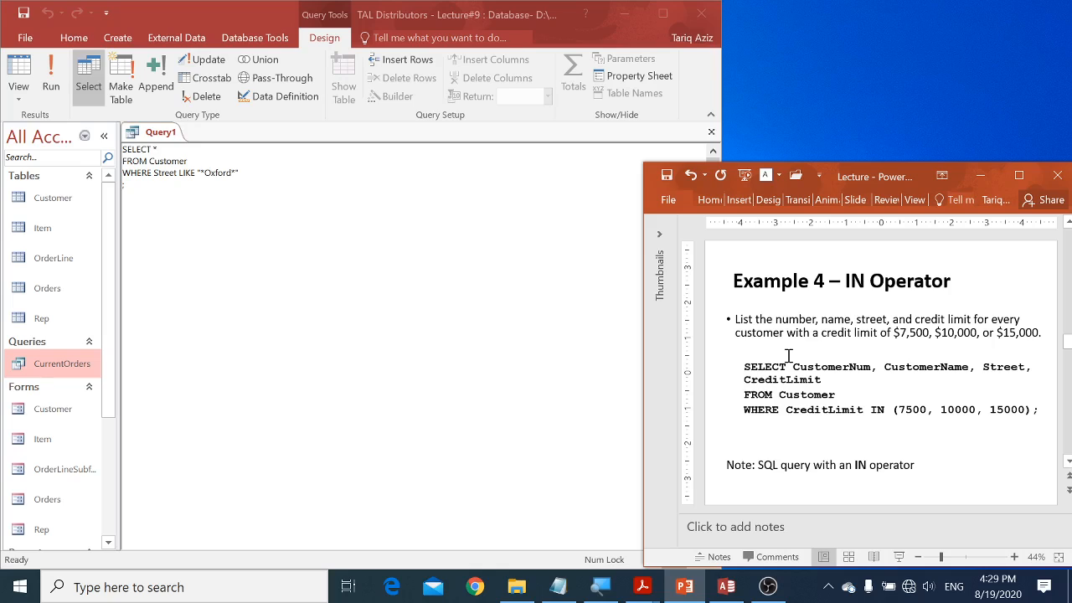
Step: Switch back to Access, remove the entire WHERE clause, and run the query to view every customer's CreditLimit
left_click(242, 175)
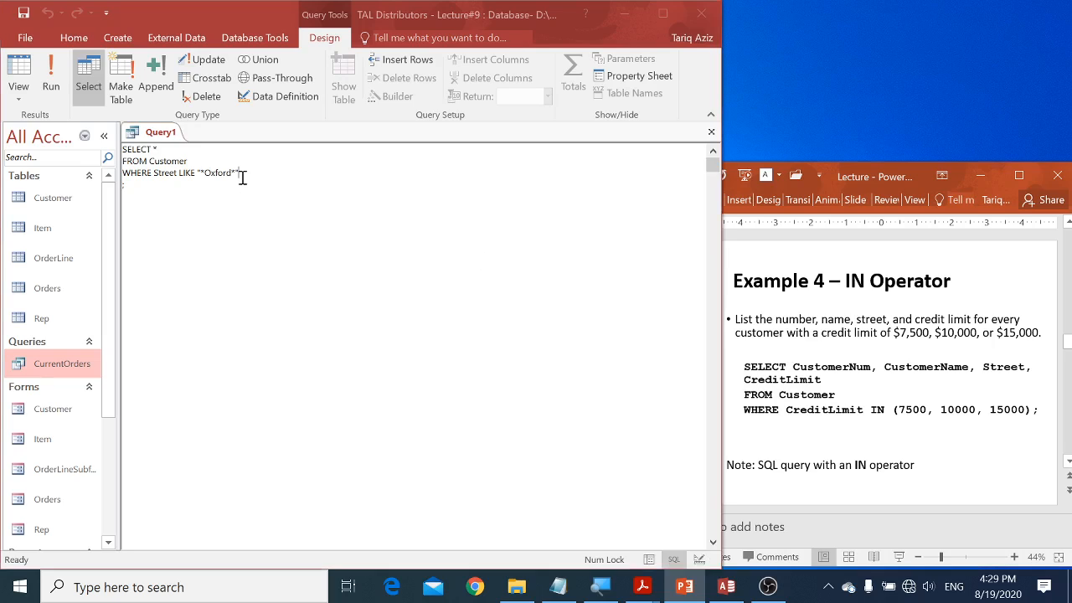
left_click_drag(241, 174, 154, 173)
key("Delete")
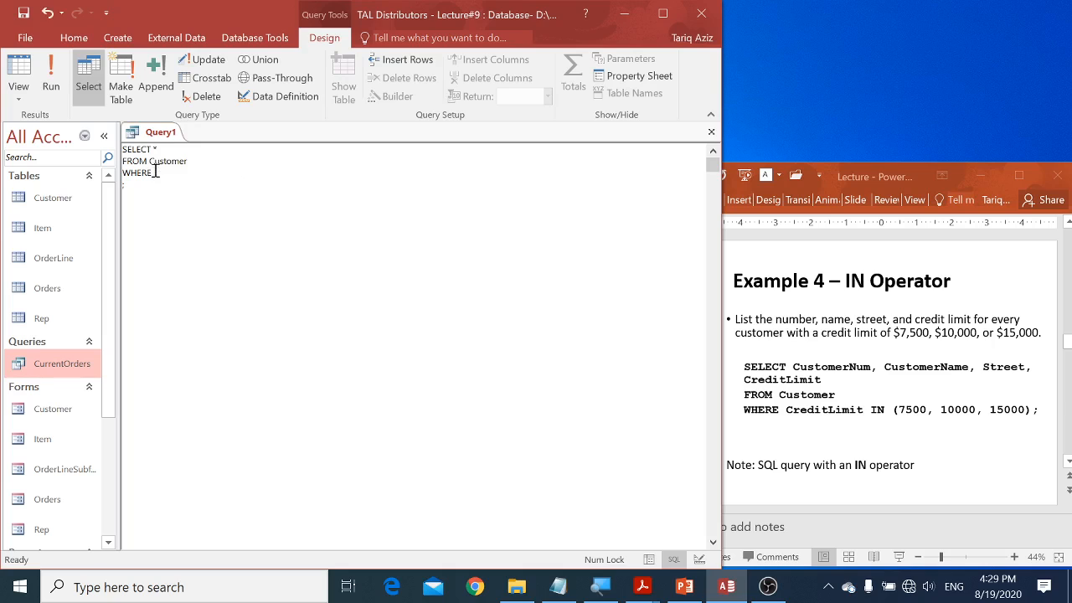
key("shift+Home")
key("Delete")
left_click(51, 74)
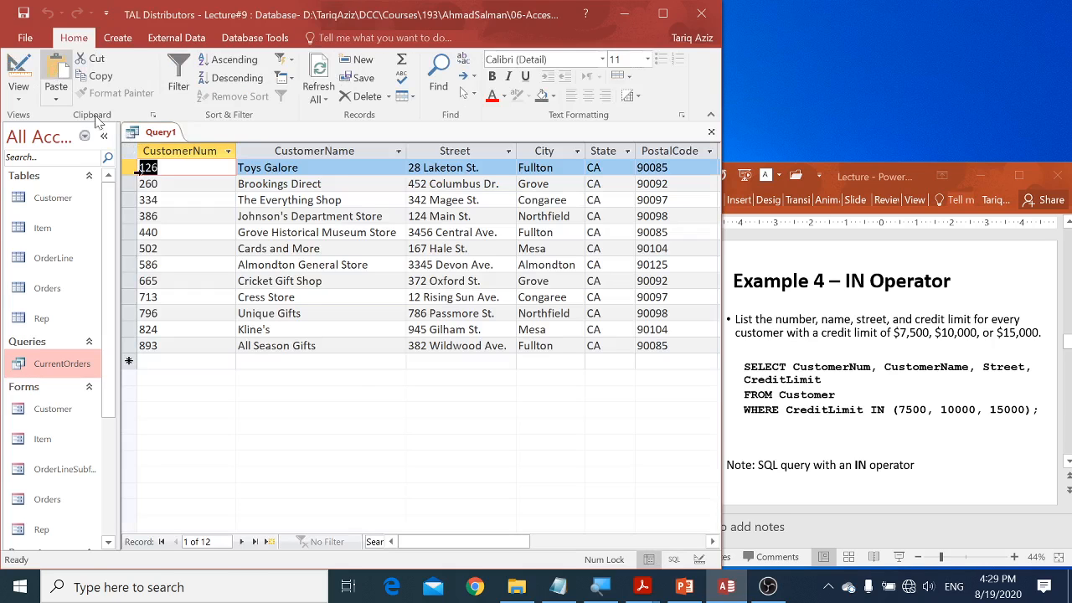
left_click_drag(444, 537, 498, 540)
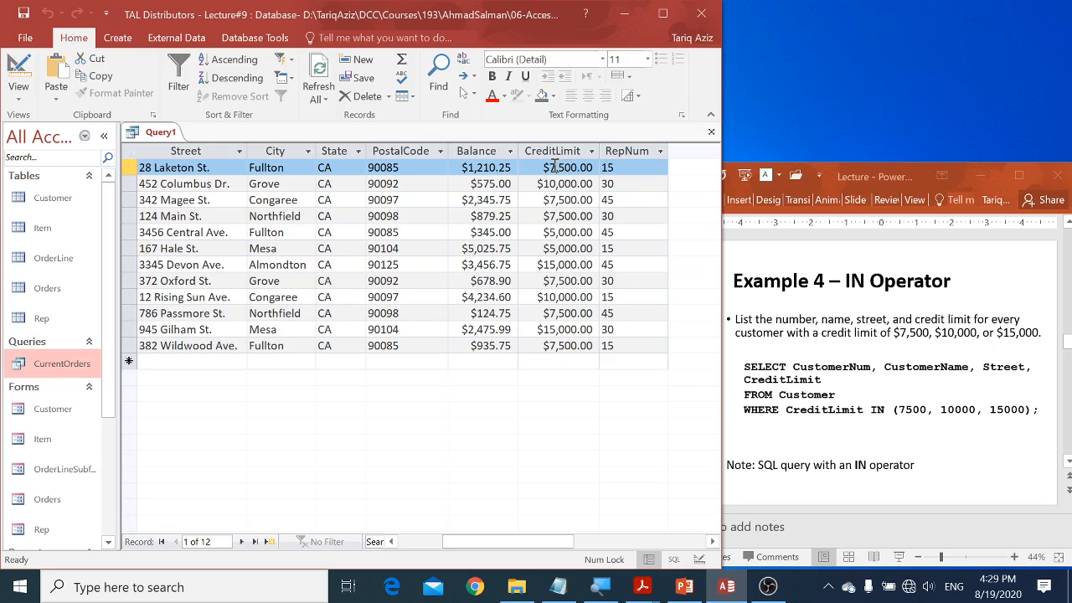
Step: Return the query to SQL view and start a CreditLimit condition on the line below FROM Customer
right_click(155, 140)
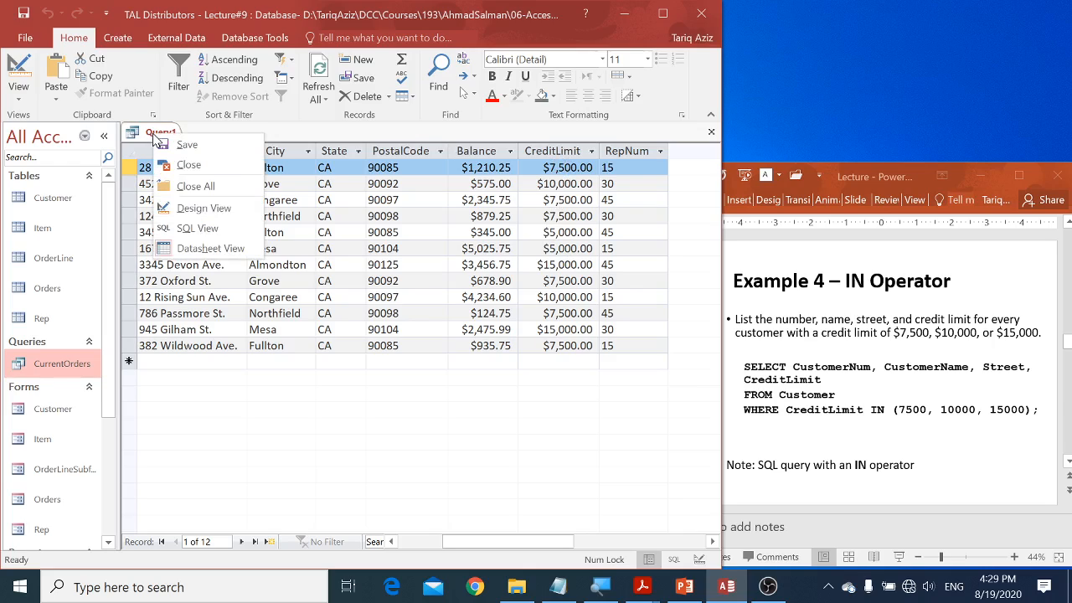
left_click(185, 230)
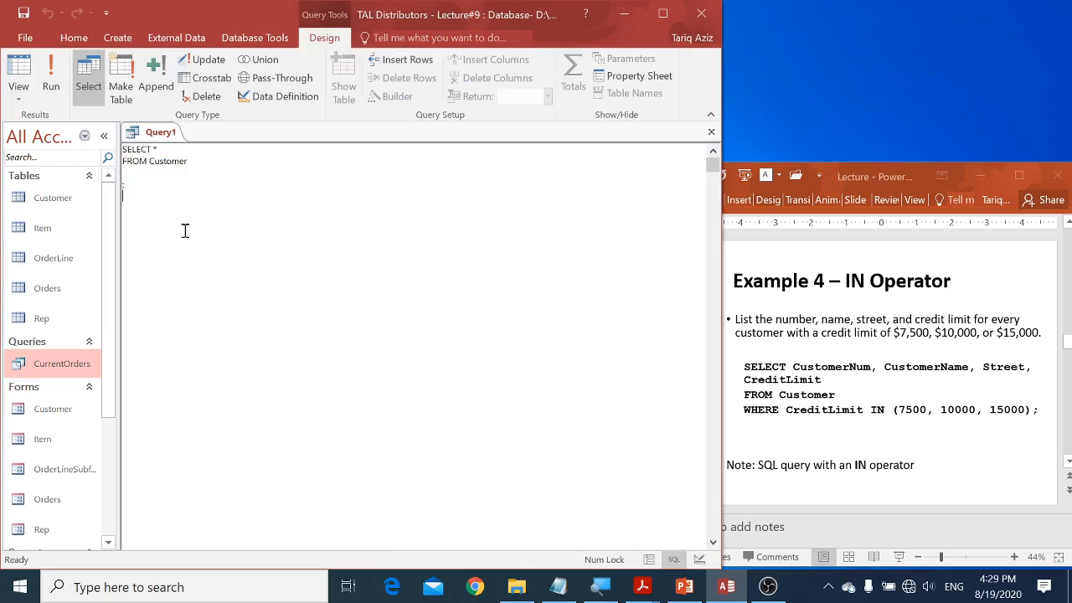
left_click(177, 177)
type("CreditLimi")
Step: Open the Customer table and sort its records by CreditLimit in ascending order
double_click(38, 196)
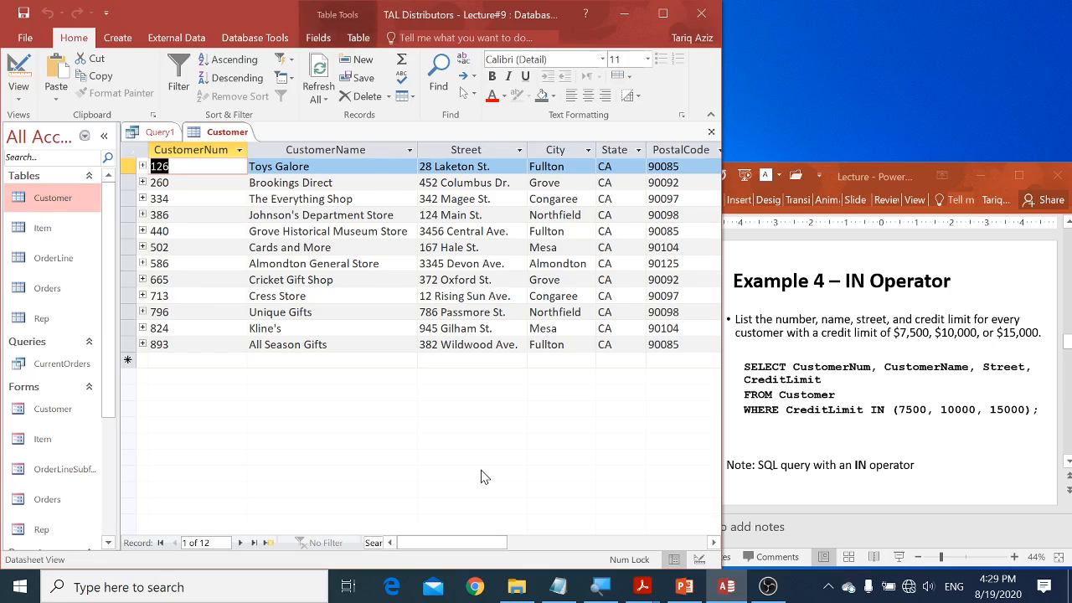
left_click(539, 542)
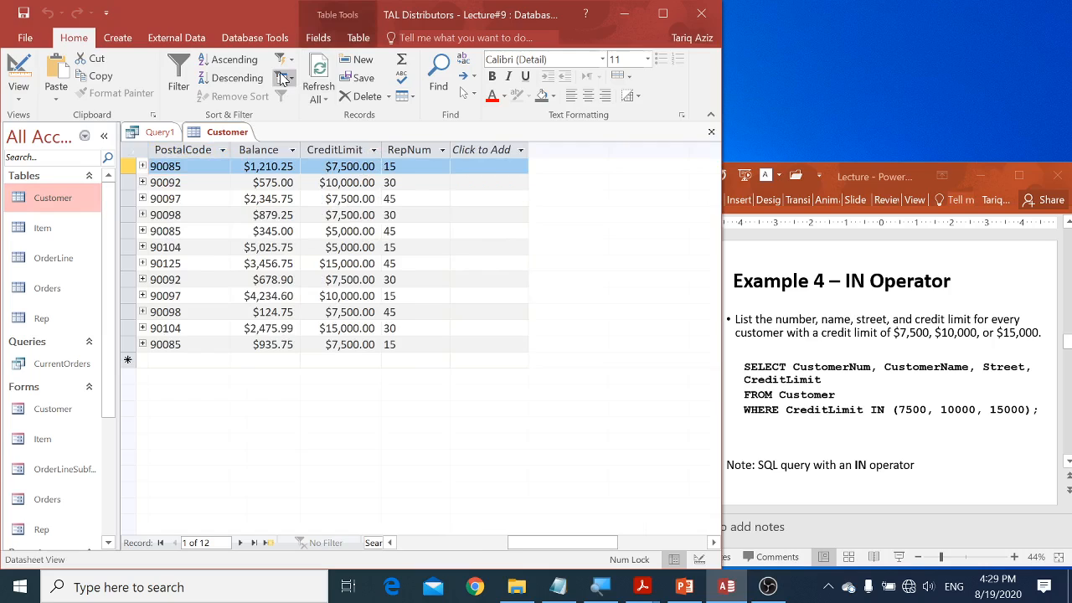
left_click(343, 182)
left_click(238, 60)
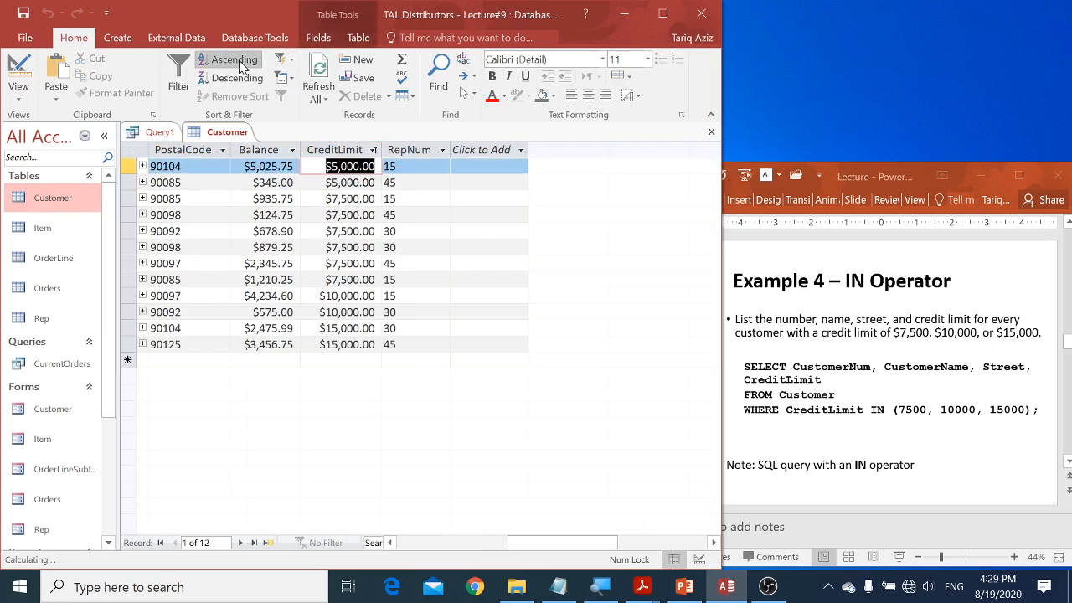
key("Down")
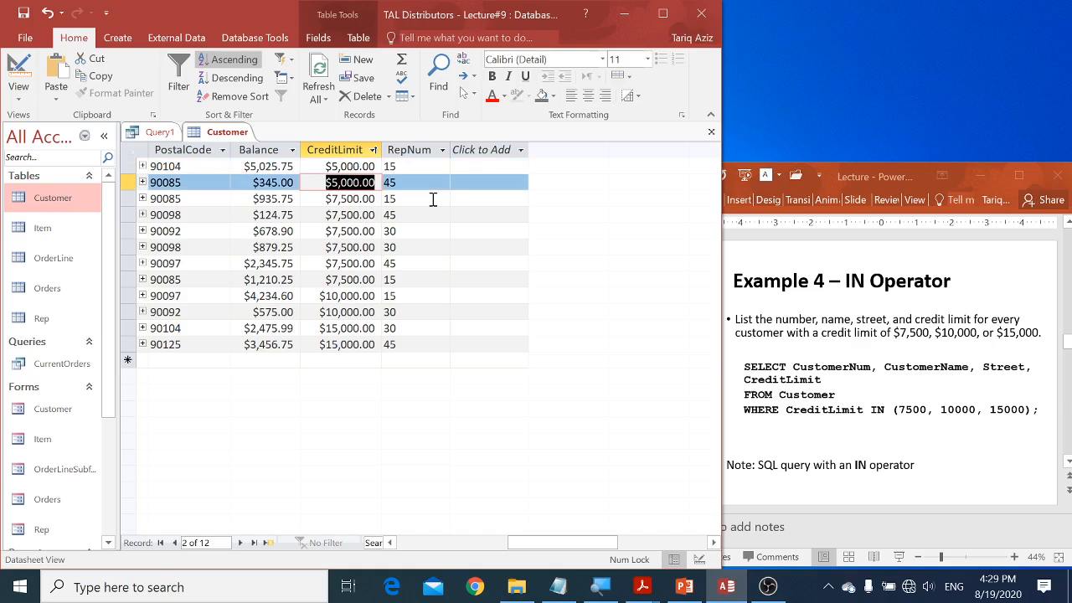
Step: Examine the CreditLimit values of the sorted Customer records, moving through the different credit limit groups
key("Down")
key("Down")
key("Down")
key("Down")
key("Down")
key("Down")
key("Down")
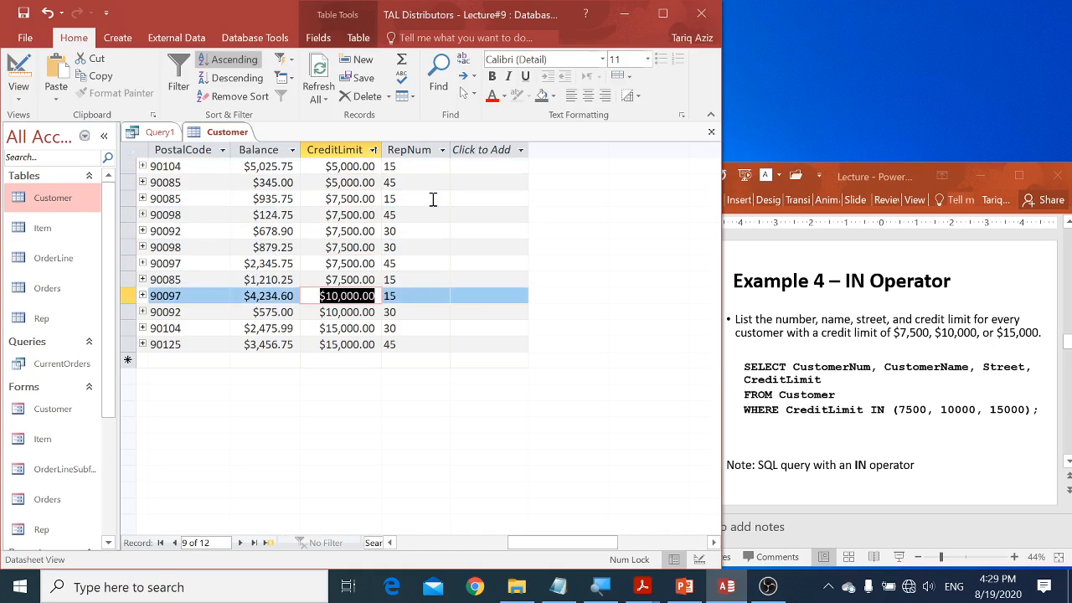
key("Down")
key("Down")
key("Down")
key("Up")
key("Up")
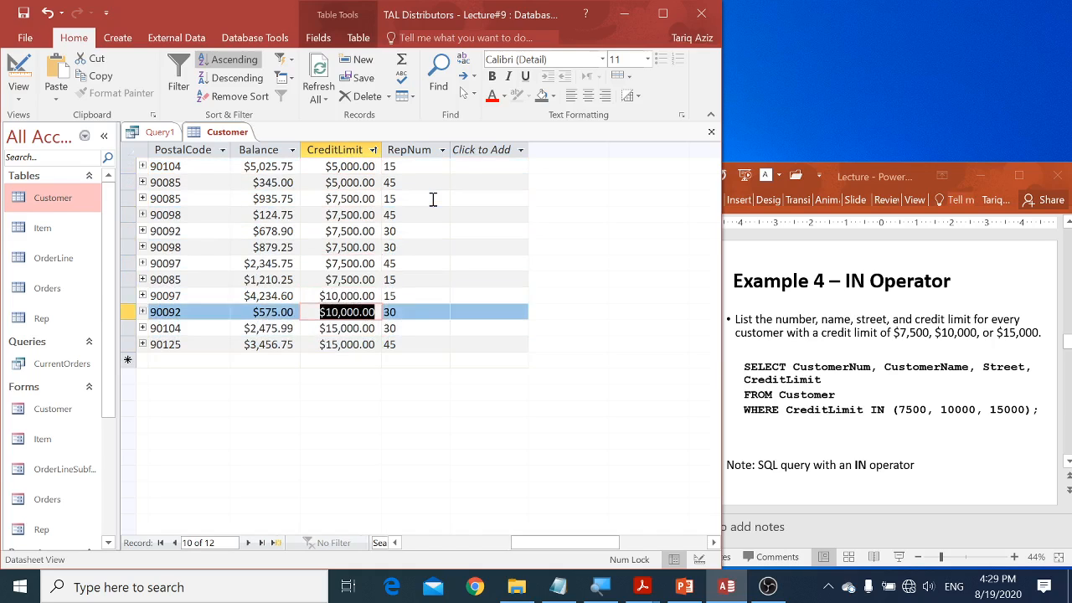
key("Up")
key("Up")
key("Up")
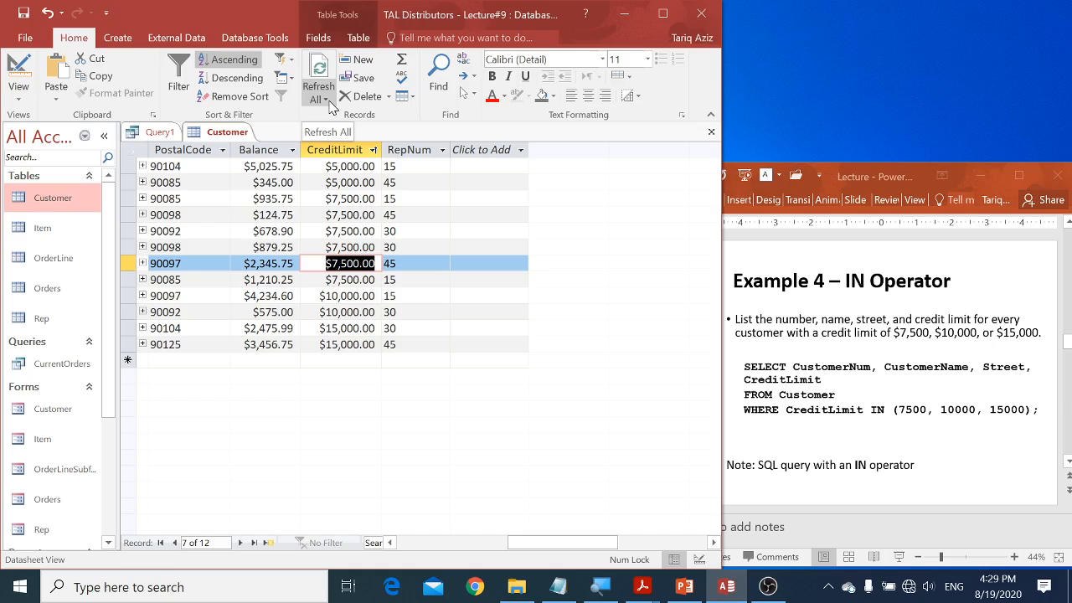
key("Up")
key("Up")
key("Up")
key("Up")
key("Down")
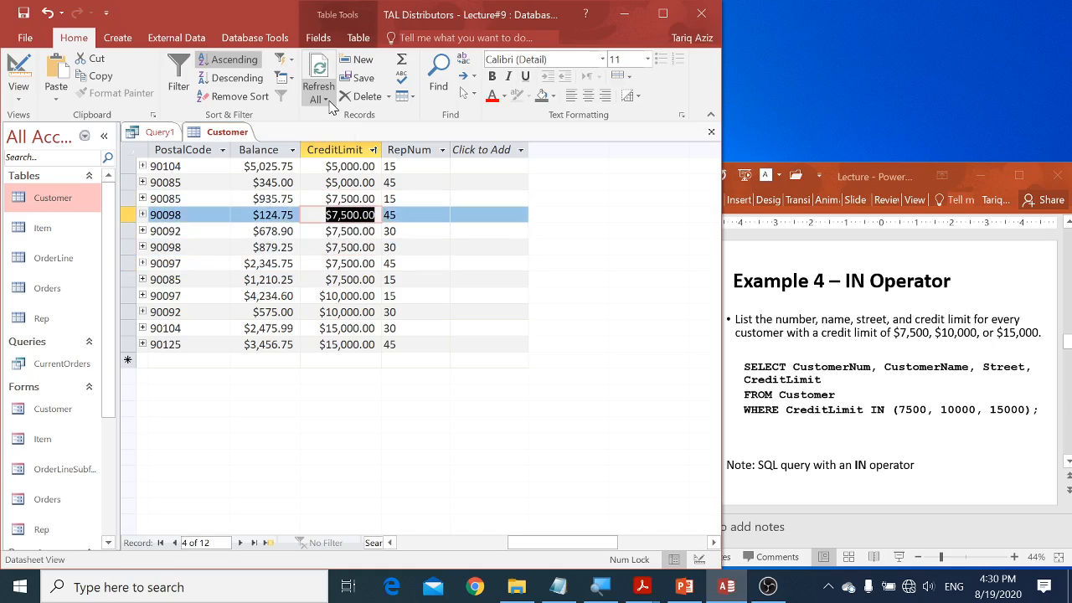
Step: Return to Query1, complete the condition as CreditLimit =5000 OR CreditLimit=7500, and try to run the query
left_click(167, 133)
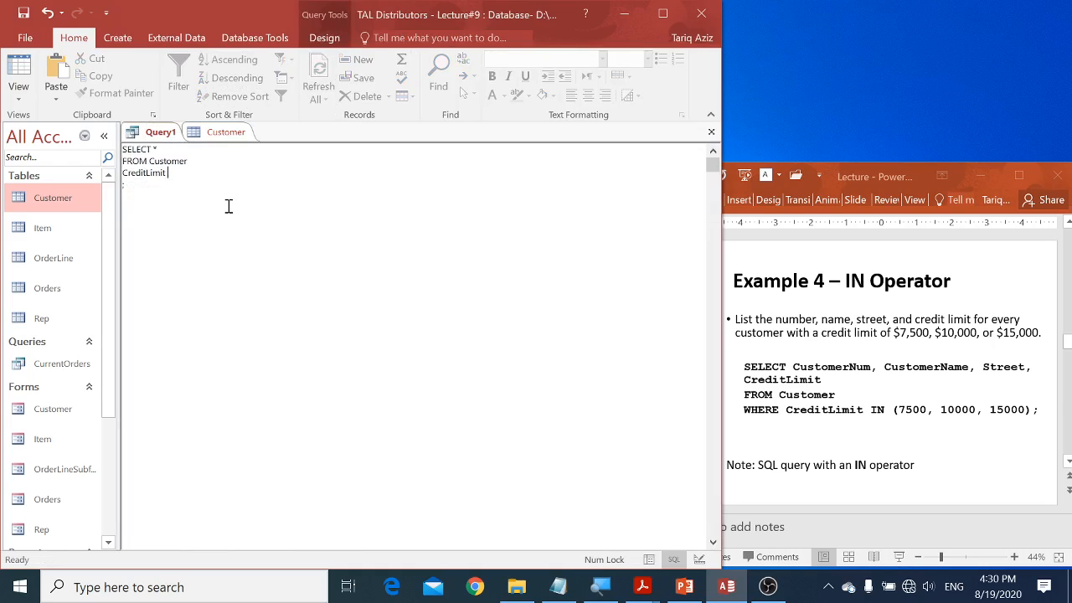
type("=\"5000")
key("BackSpace")
key("BackSpace")
key("BackSpace")
key("BackSpace")
key("BackSpace")
type("5000")
type(" O")
key("Return")
type("CreditLimit=7500")
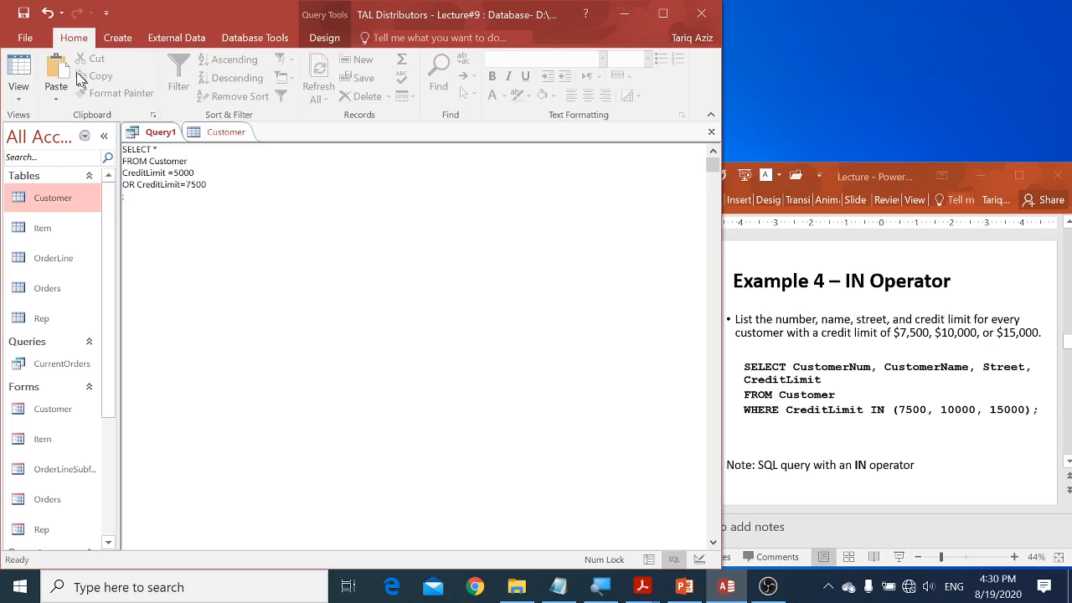
left_click(323, 40)
left_click(51, 76)
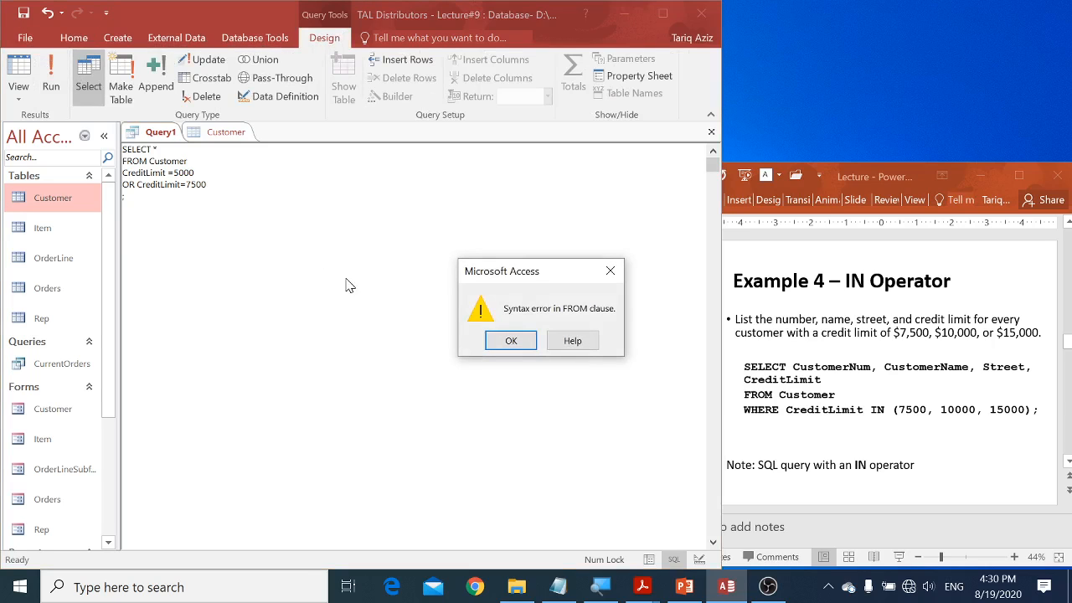
left_click(510, 338)
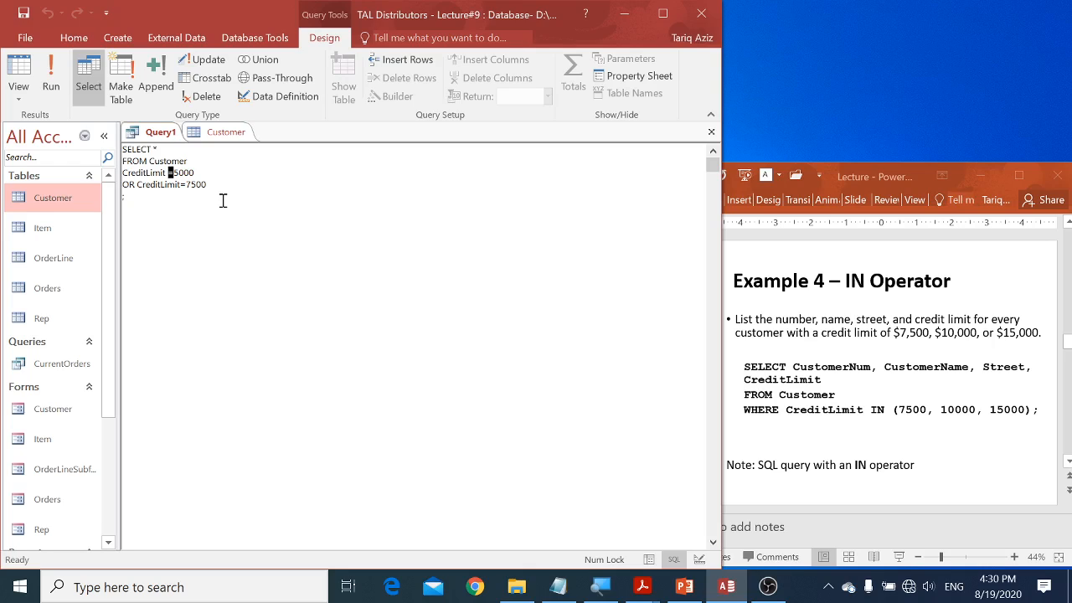
Step: Insert WHERE before the first CreditLimit condition, run the query, and view the CreditLimit column of the results
key("Home")
type("WHERE")
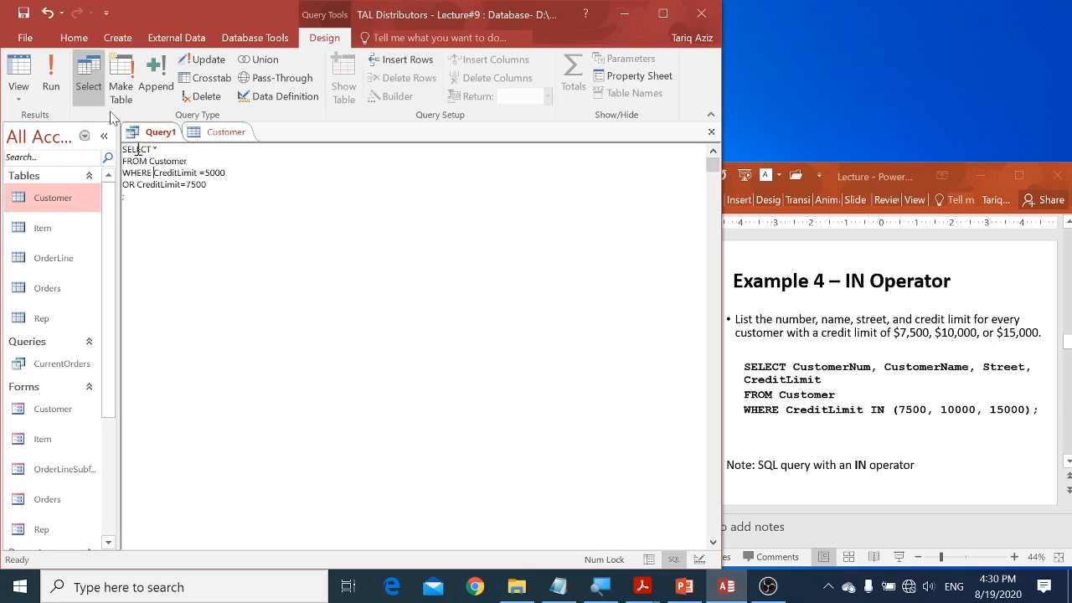
left_click(51, 72)
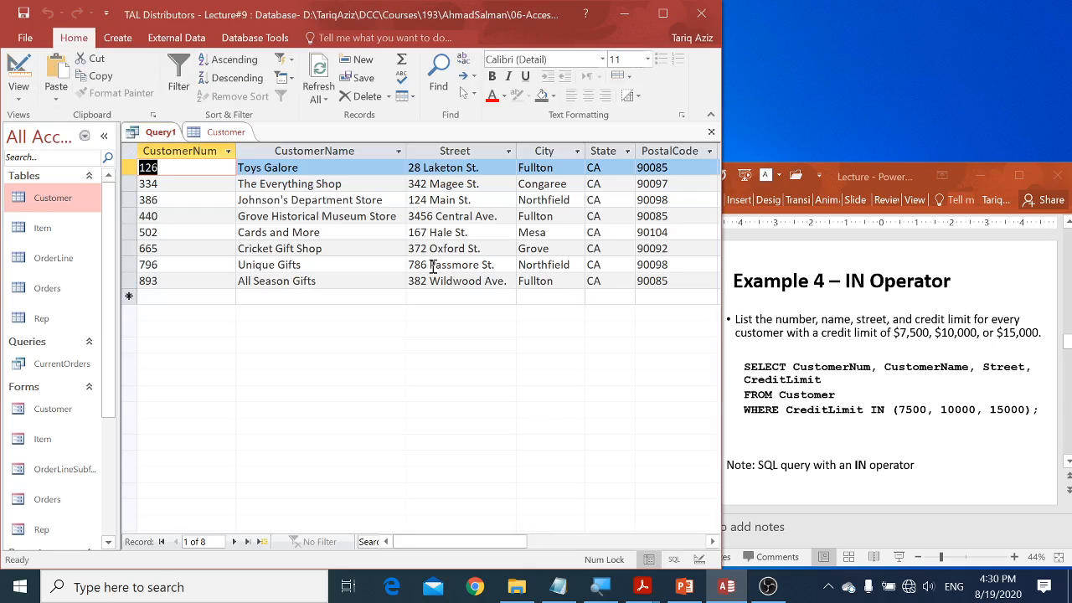
left_click(536, 543)
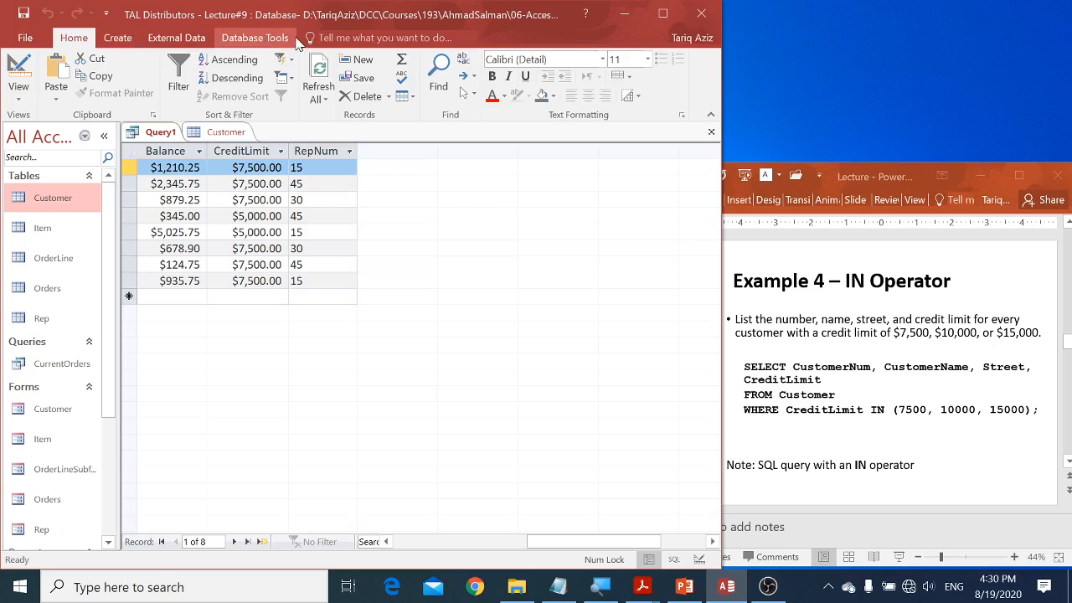
Step: In SQL view, add OR CreditLimit = 15000 on a new line, and run the query to check the CreditLimit column
right_click(157, 136)
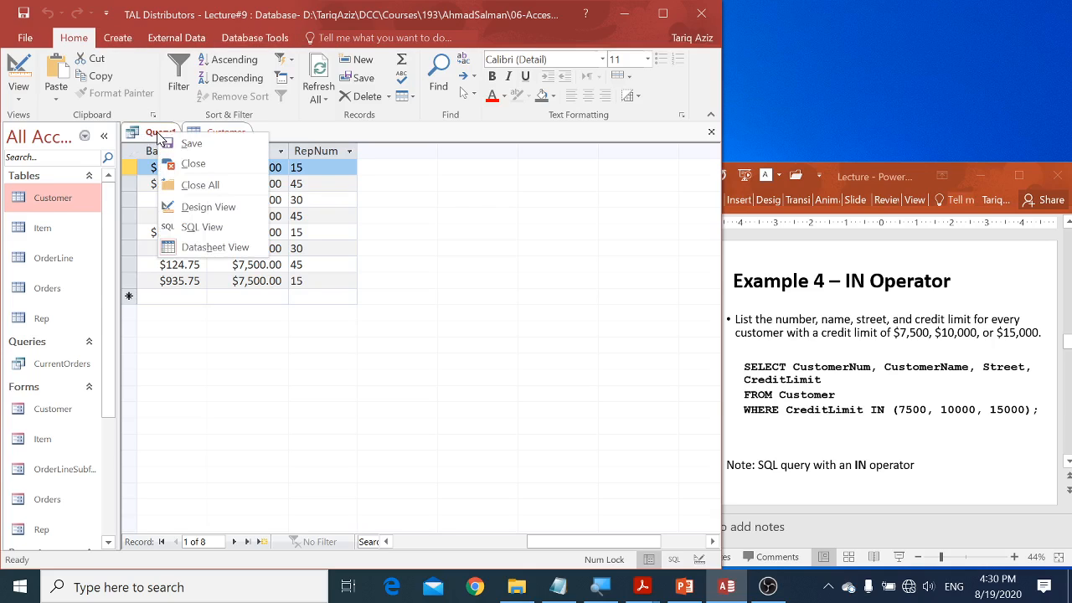
left_click(186, 225)
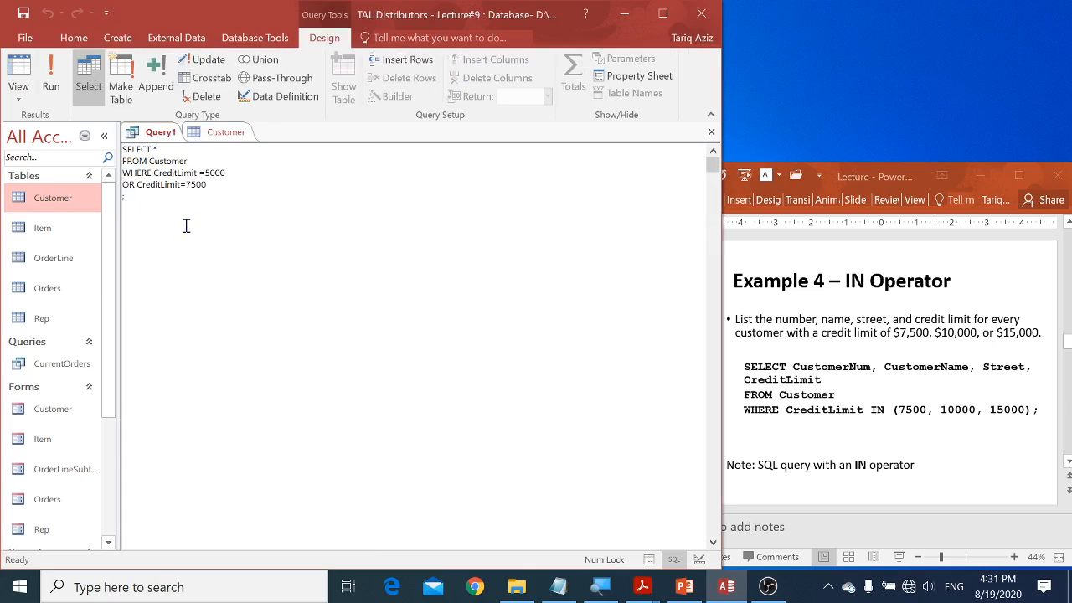
key("Return")
type("OR CreditLimit = 15000")
left_click(54, 82)
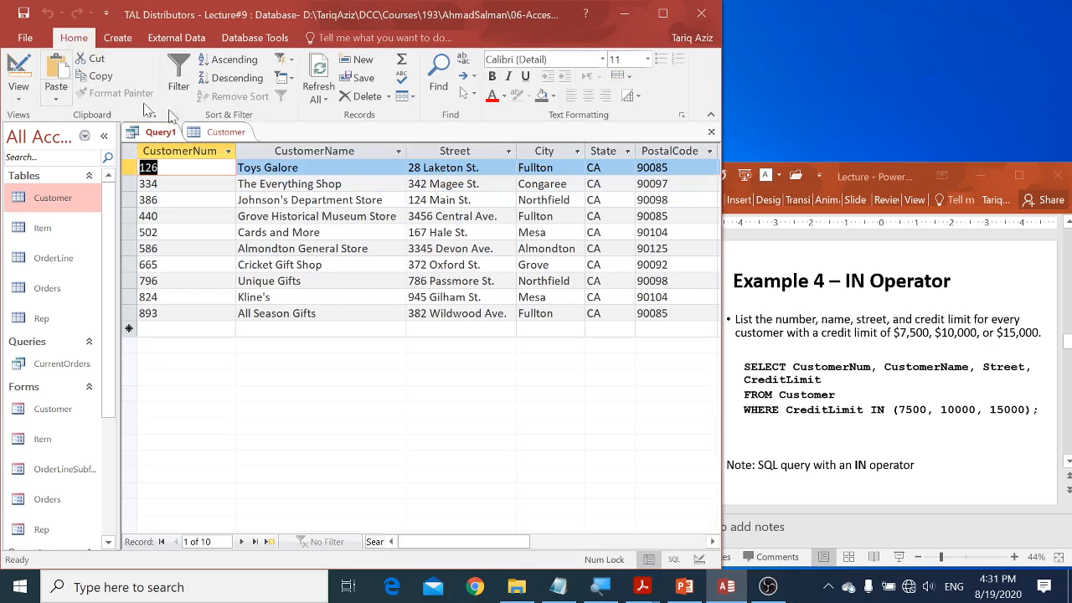
left_click(557, 543)
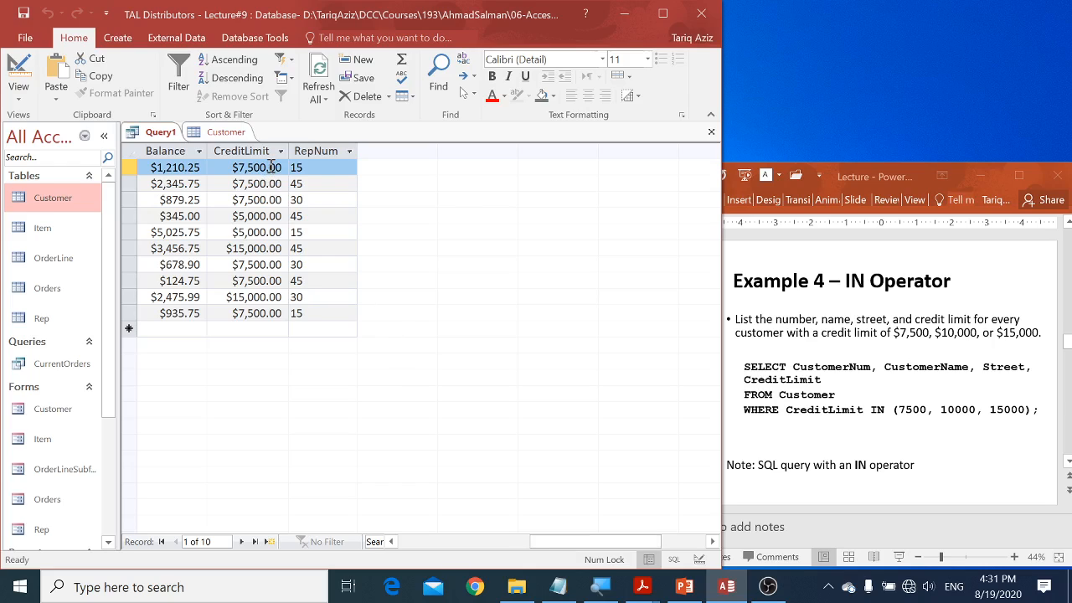
left_click(265, 216)
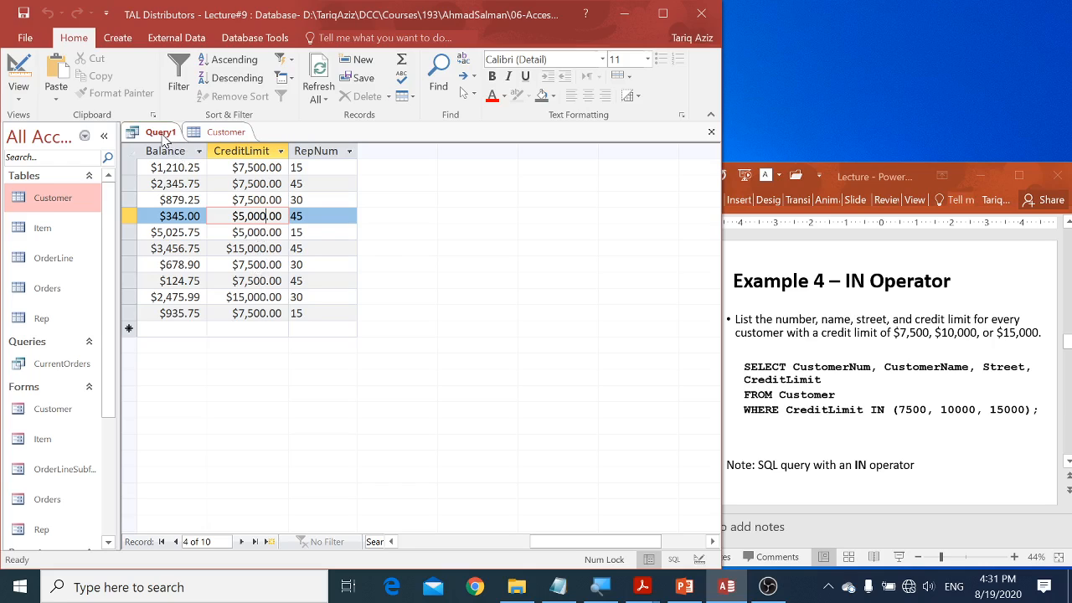
Step: In SQL view, replace the three OR comparisons with CreditLimit IN (5000, 7500, 15000), and run the query to view the credit limits
right_click(165, 137)
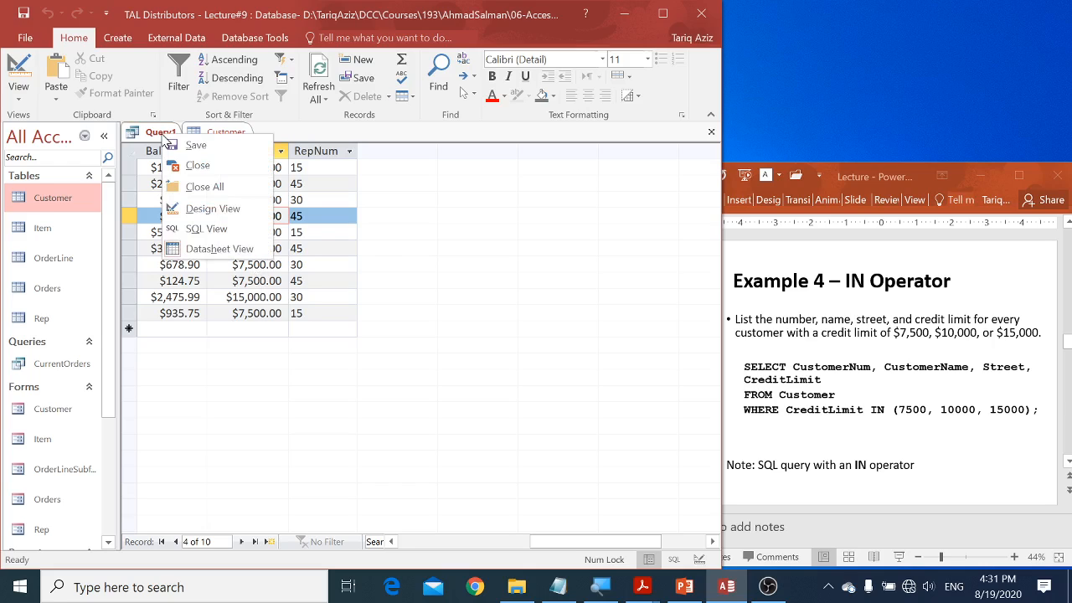
left_click(203, 230)
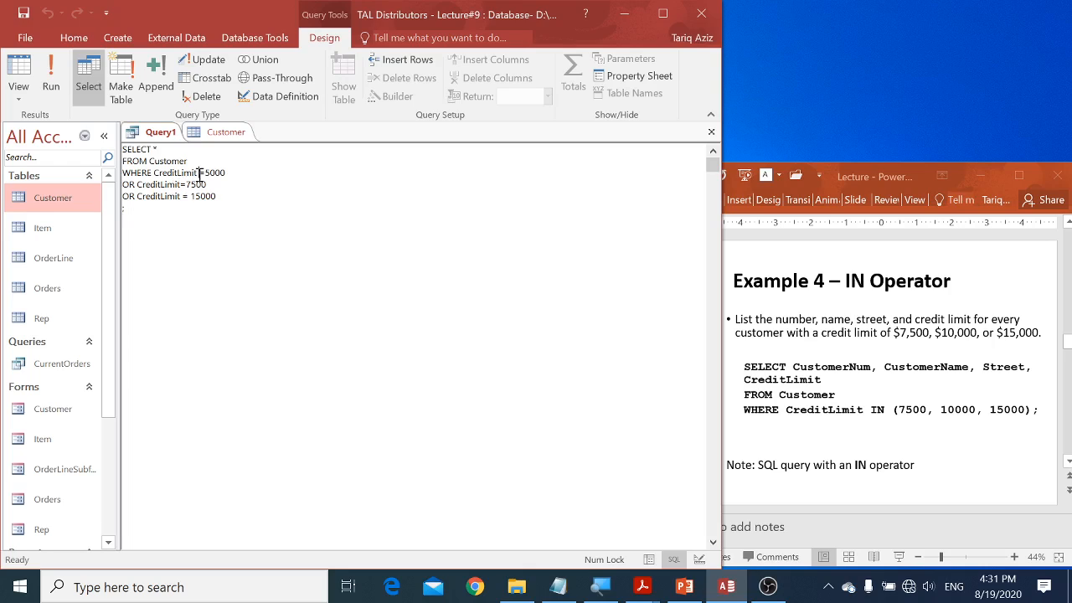
left_click_drag(199, 172, 225, 198)
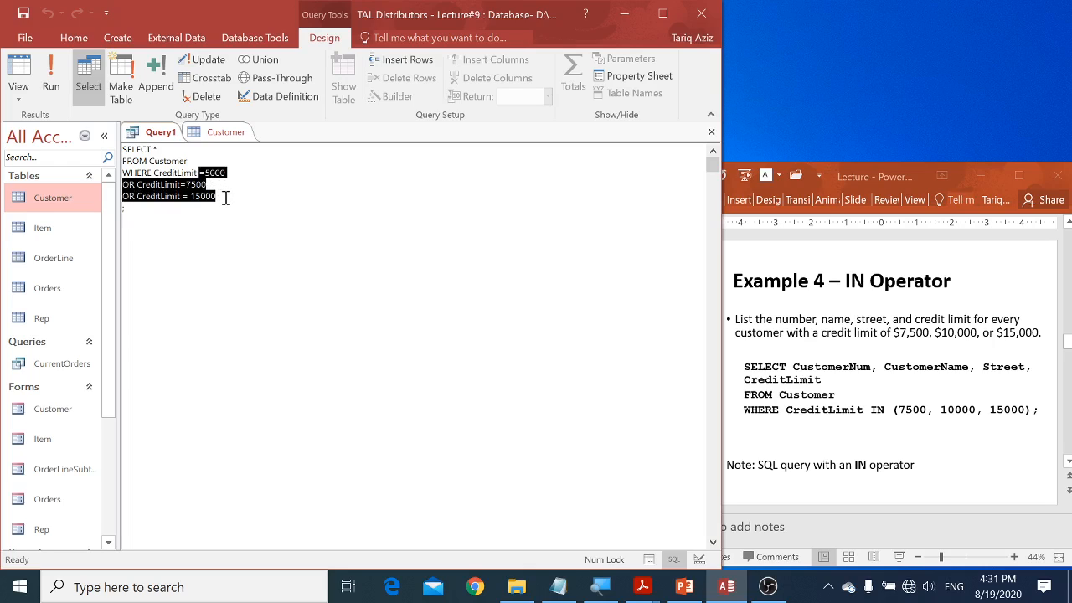
type("IN")
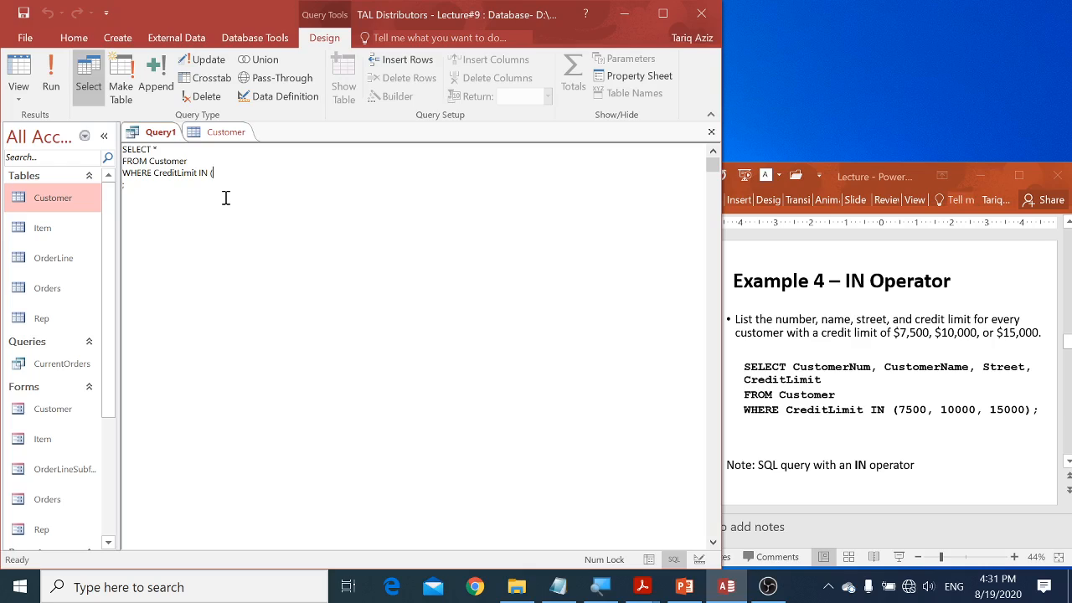
type(" (5000, 7500")
key("BackSpace")
key("BackSpace")
key("BackSpace")
type("500")
type(", 150000")
key("BackSpace")
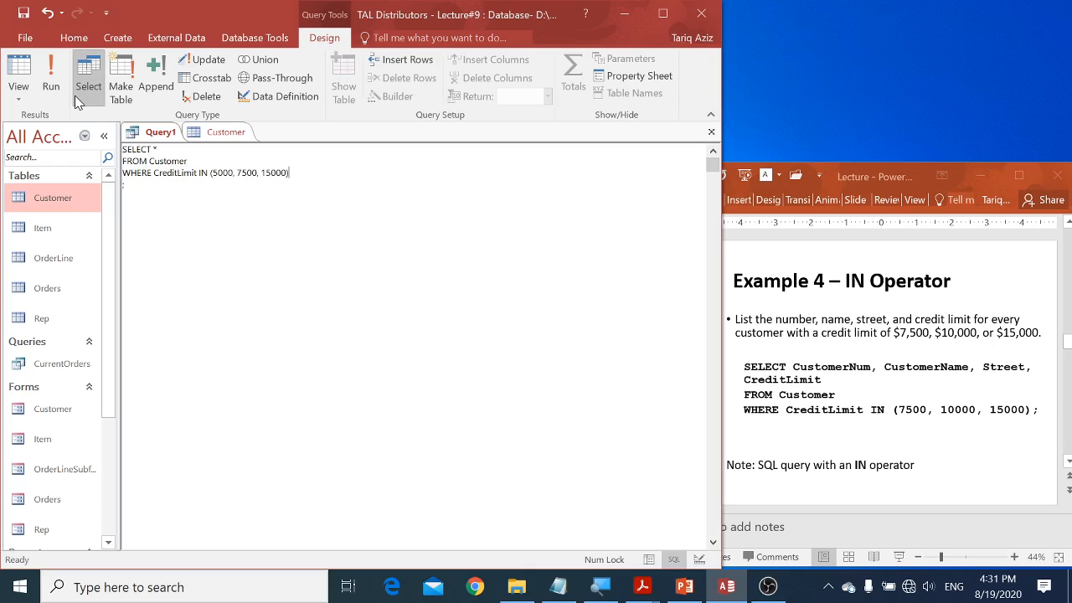
left_click(51, 73)
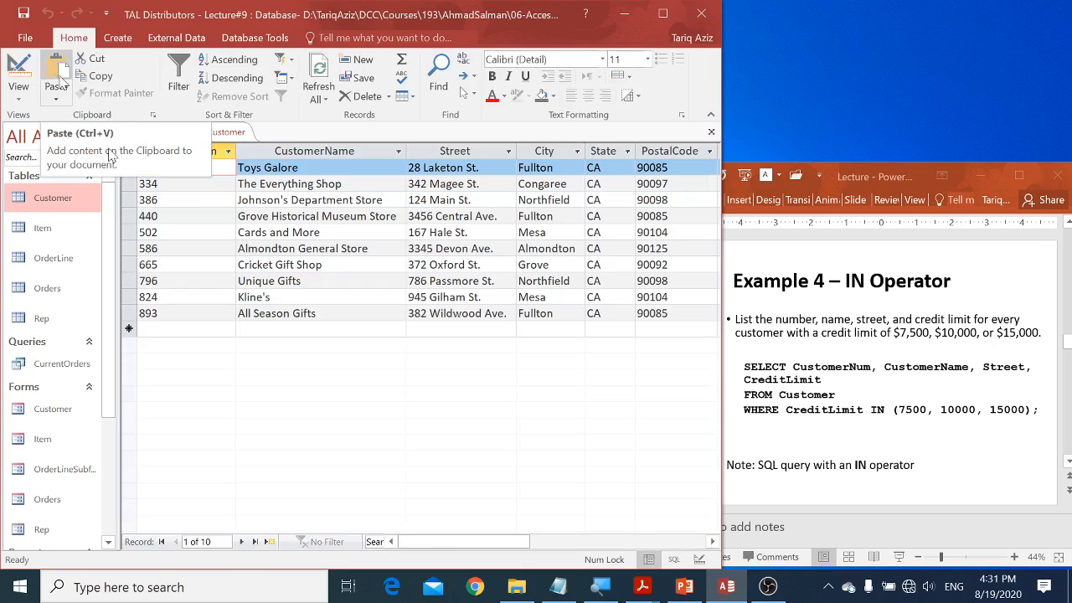
left_click(556, 543)
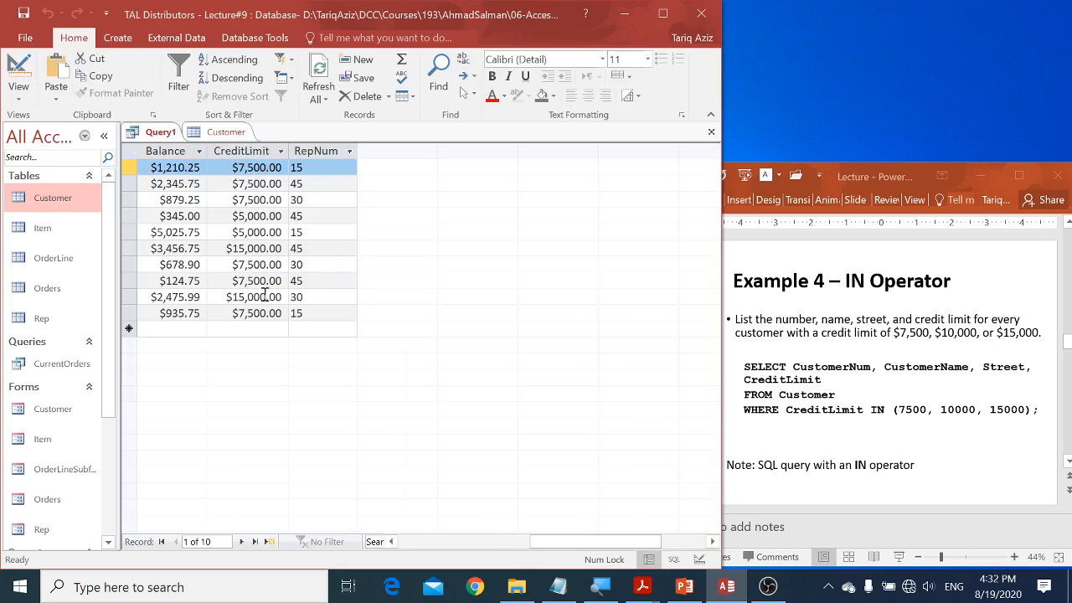
Step: In SQL view, insert NOT before IN in the CreditLimit condition, and run the query to view the credit limits
right_click(165, 138)
left_click(197, 226)
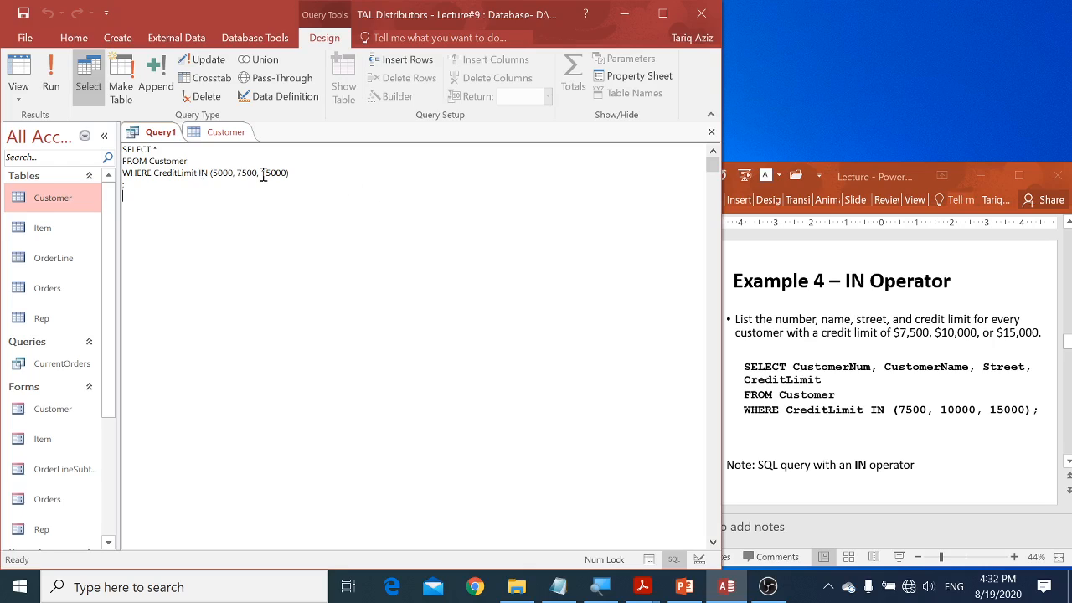
left_click(199, 173)
type("NOT")
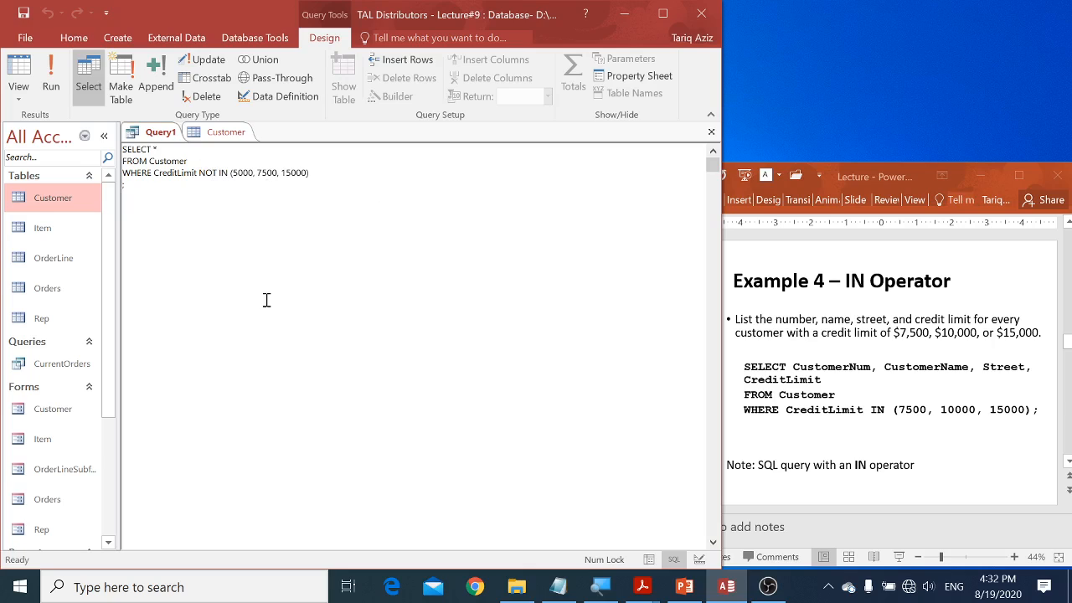
left_click(55, 83)
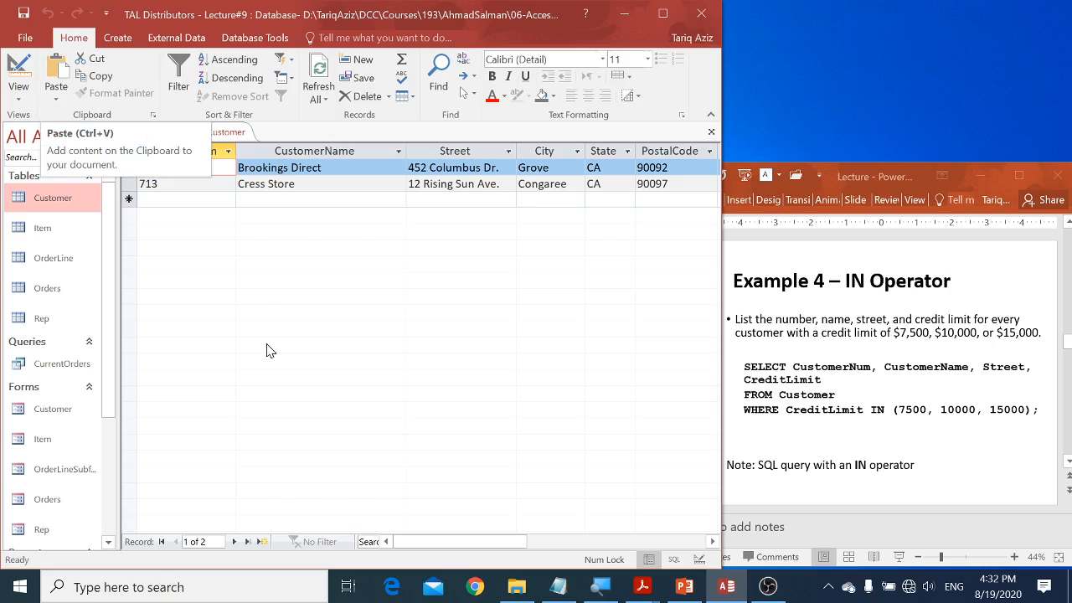
left_click(557, 543)
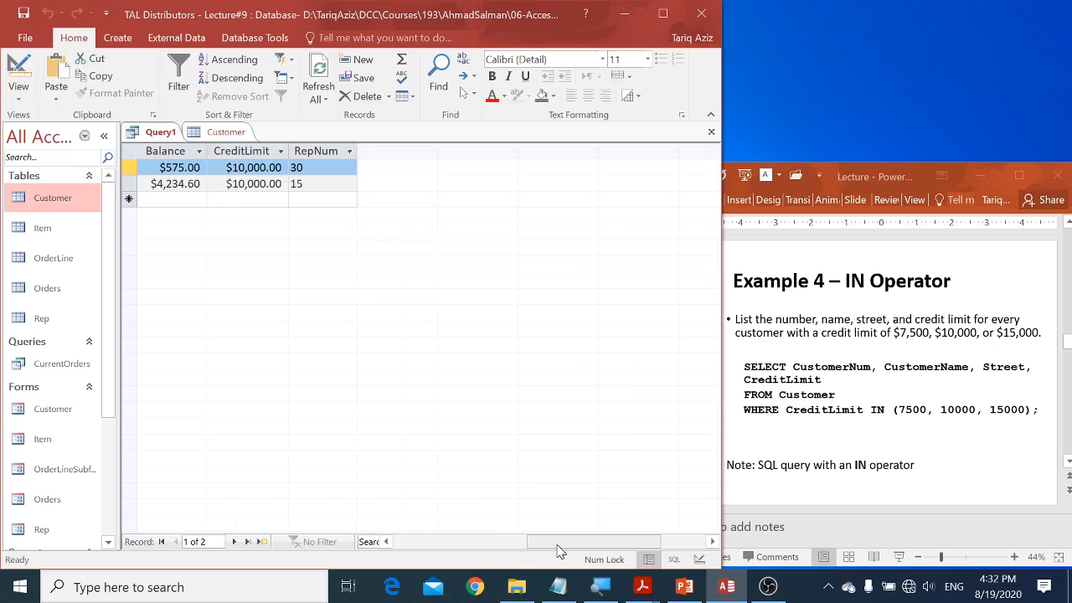
Step: Return the query to SQL view, and switch to the PowerPoint lecture's Example 5 – Sorting slide
right_click(157, 135)
left_click(187, 226)
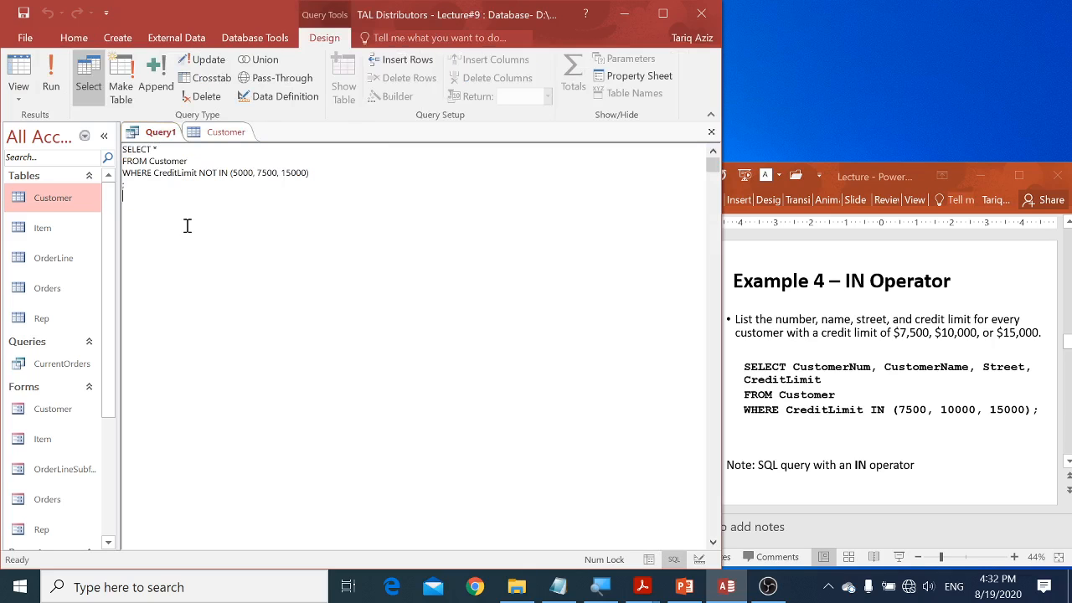
left_click(766, 374)
scroll(766, 375, "down", 1)
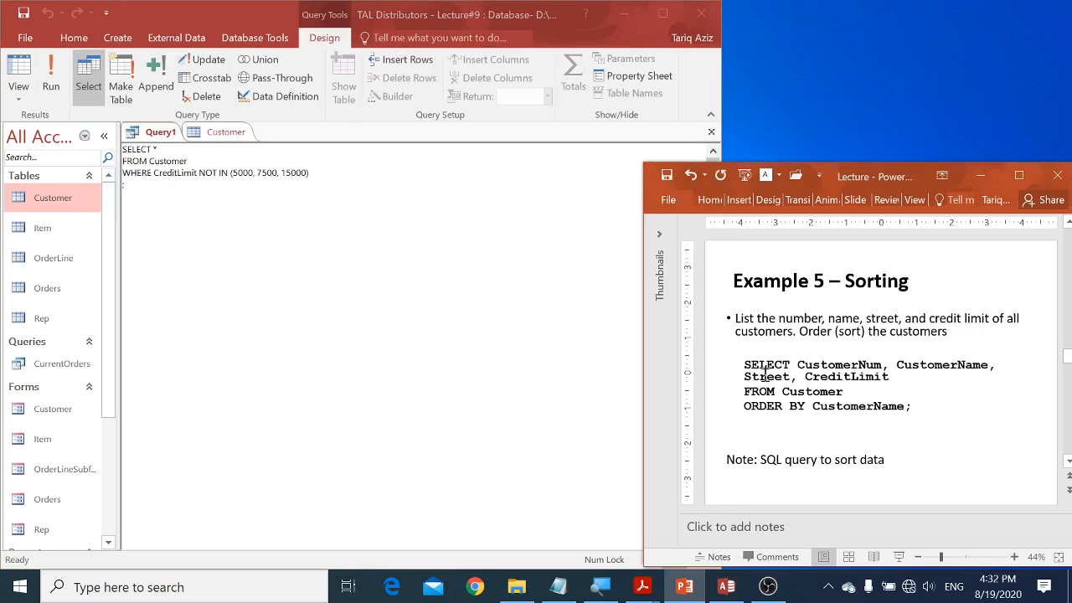
Step: Switch back to Access, run the NOT IN query again, and return it to SQL view
left_click(320, 276)
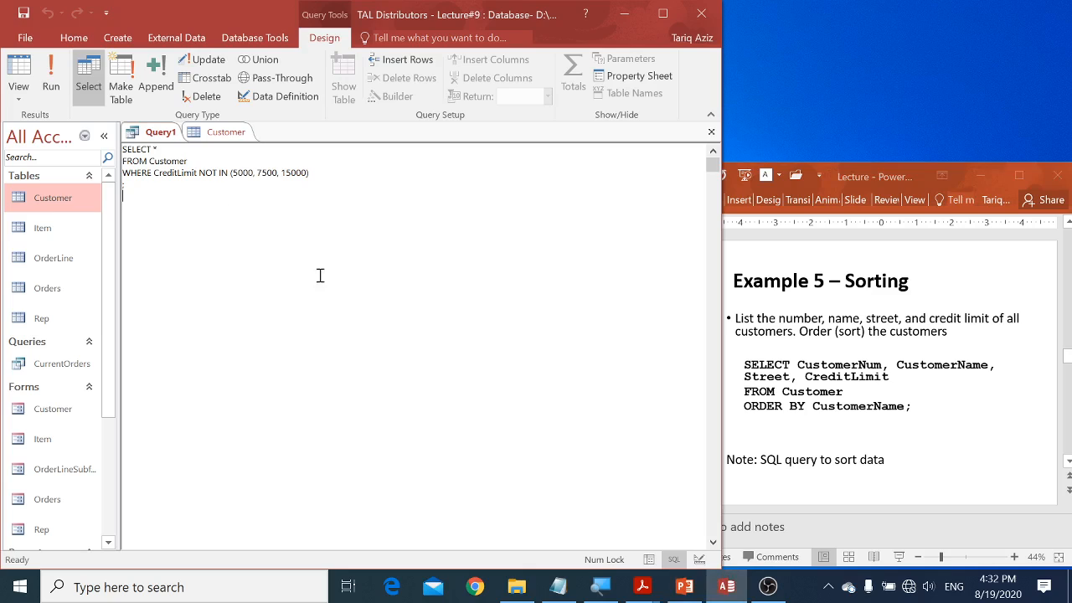
left_click(57, 77)
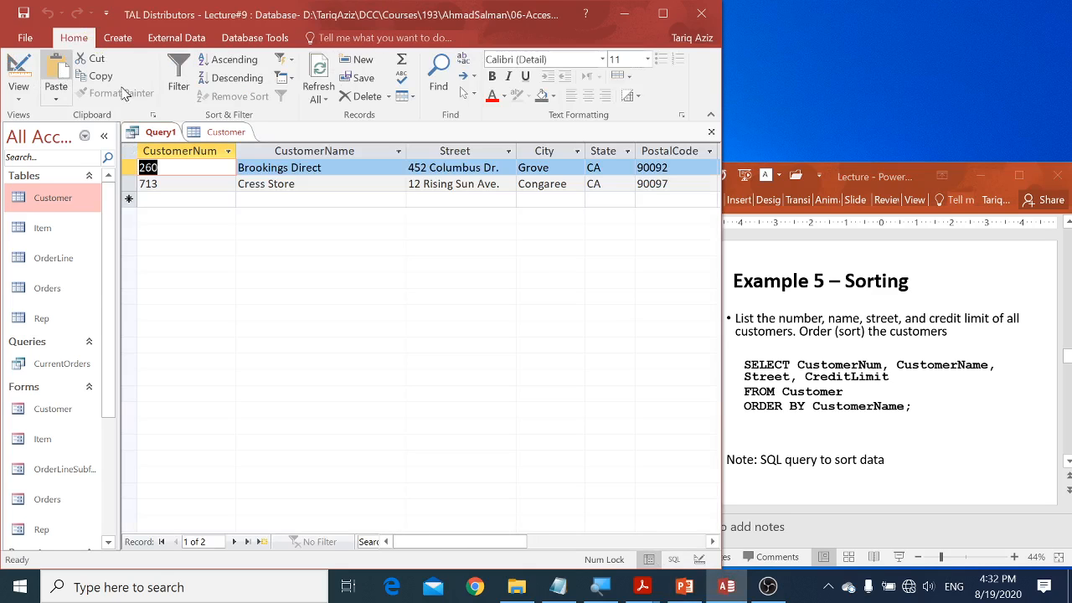
right_click(157, 134)
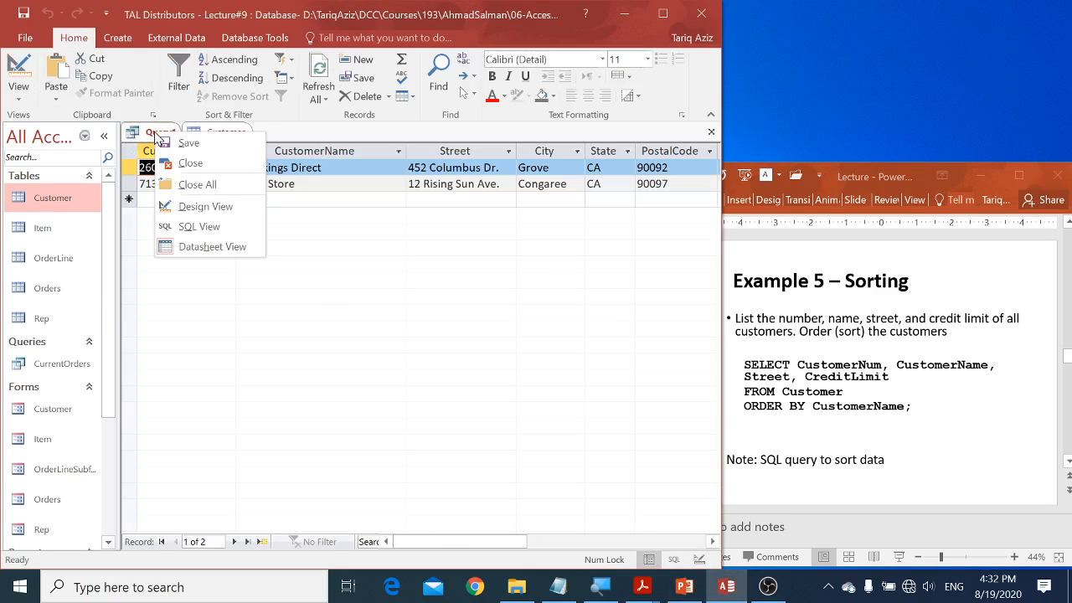
left_click(195, 227)
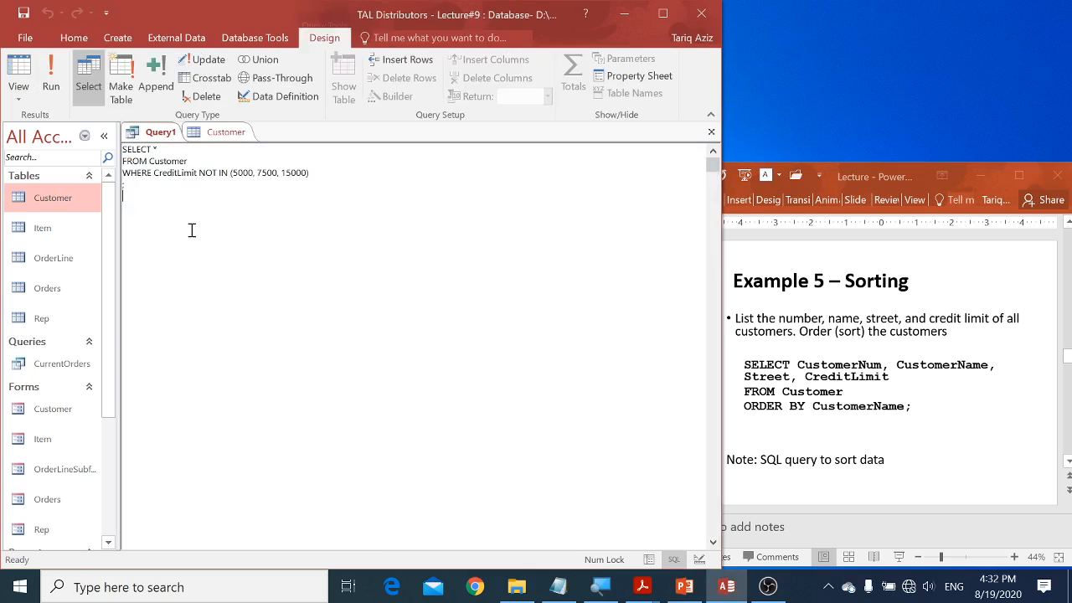
Step: Remove NOT from the CreditLimit condition and run the query with IN (5000, 7500, 15000)
double_click(208, 171)
key("Delete")
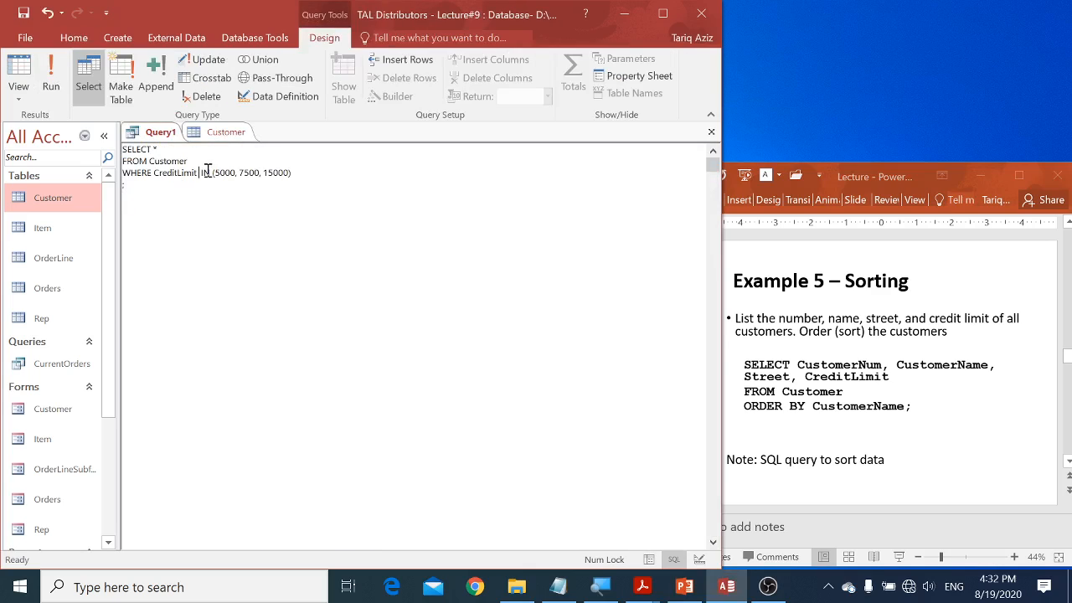
left_click(57, 80)
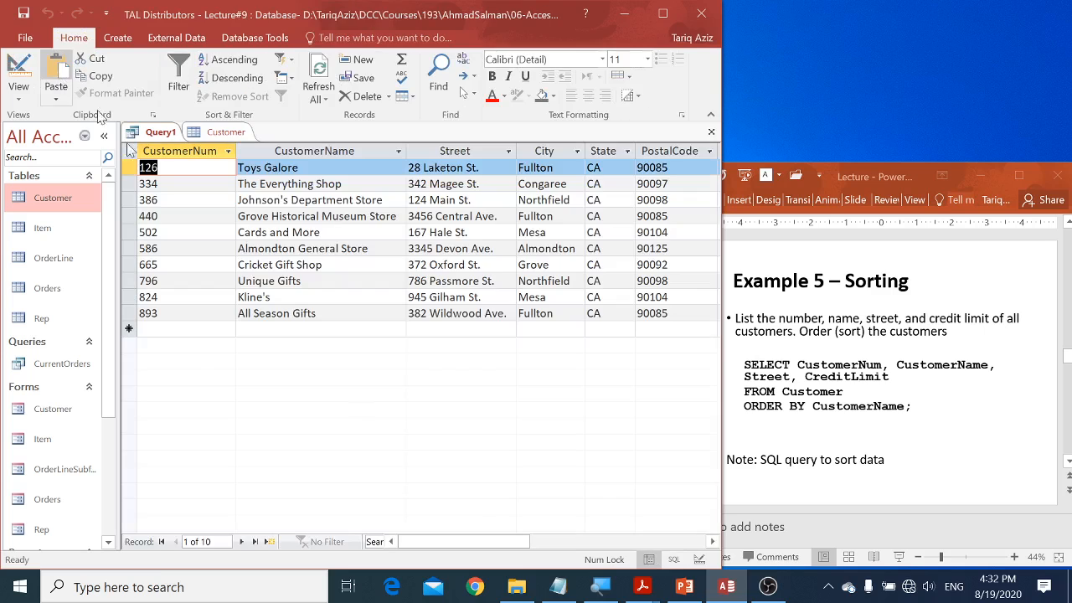
Step: Examine the CreditLimit values row by row in the IN query's results
left_click(542, 543)
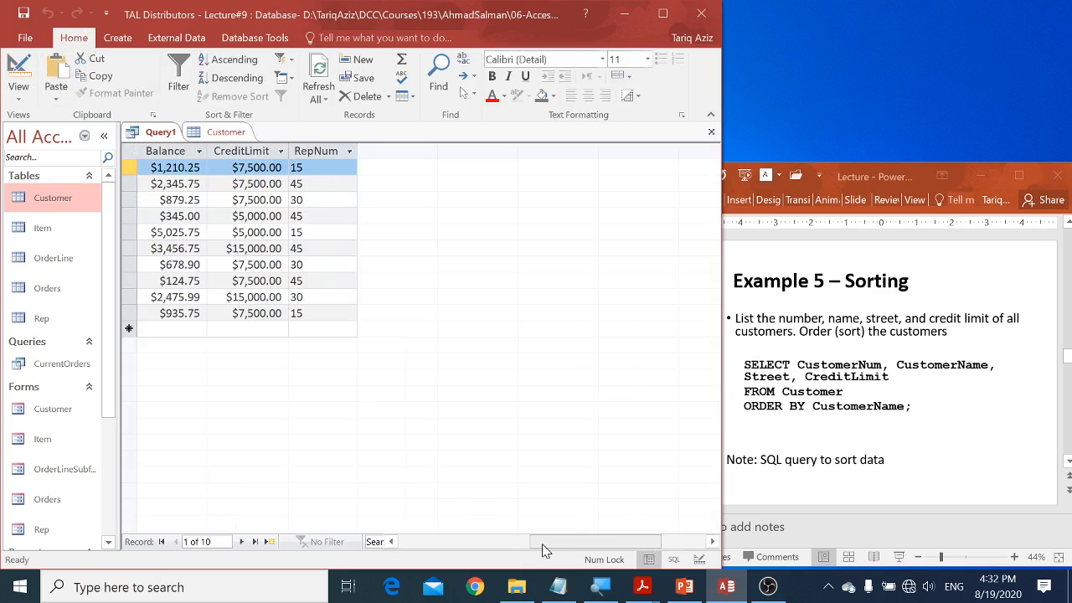
left_click(253, 170)
key("Down")
key("Down")
key("Down")
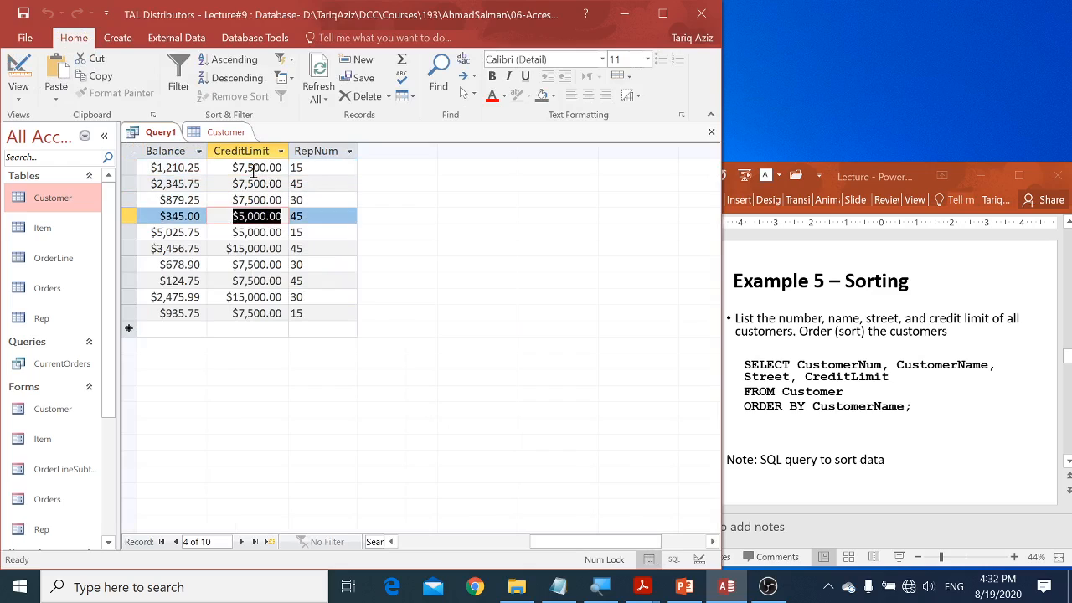
key("Down")
key("Down")
key("Down")
key("Down")
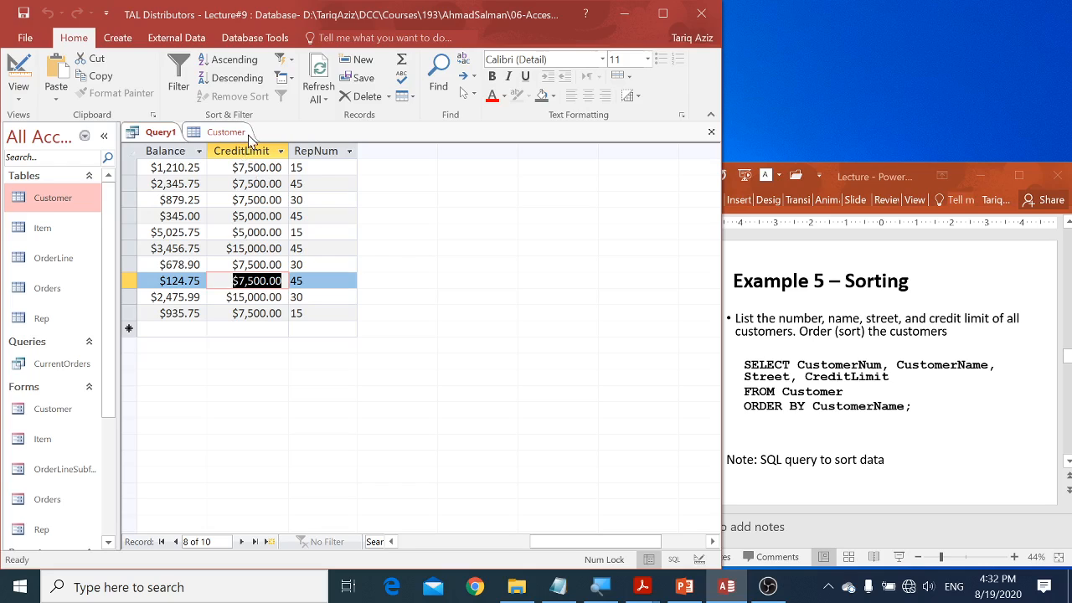
Step: In SQL view, add ORDER BY CreditLimit below the WHERE clause, run the query, and view the full-width results
right_click(159, 138)
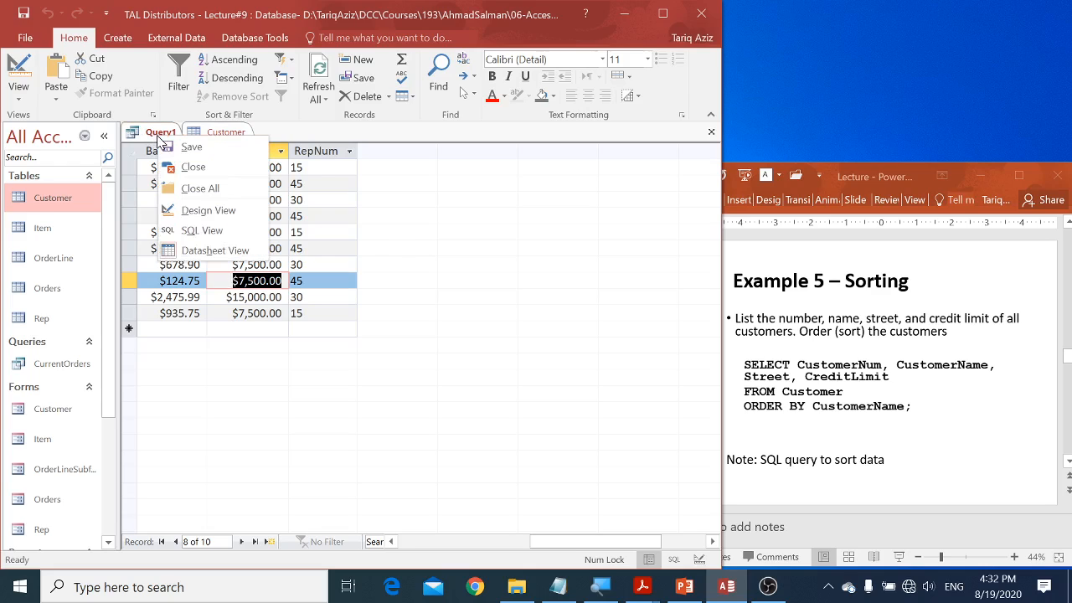
left_click(188, 237)
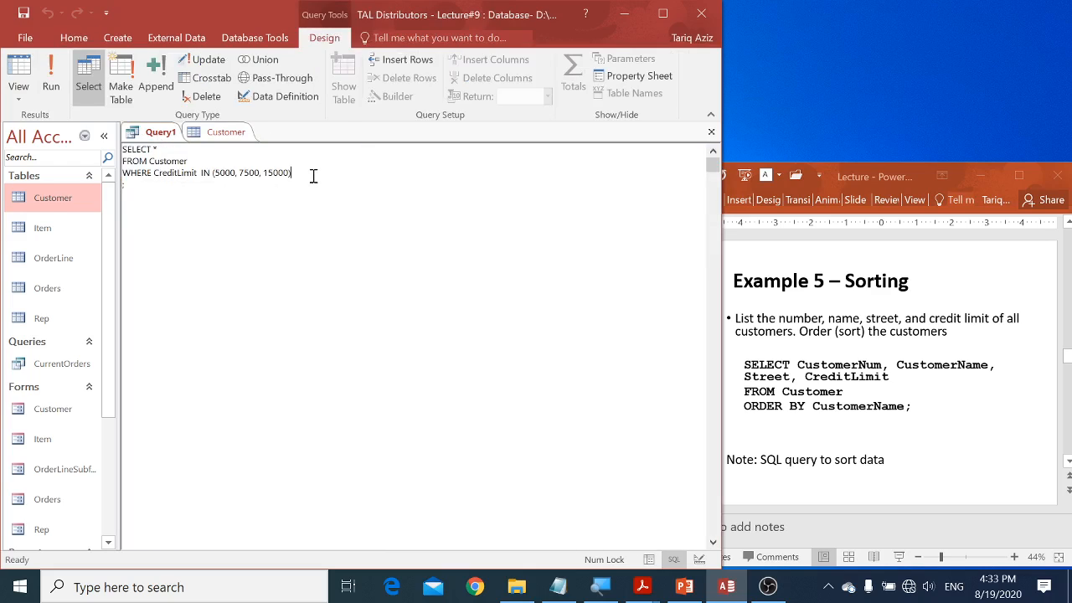
type("ER BY CreditLimit")
left_click(57, 72)
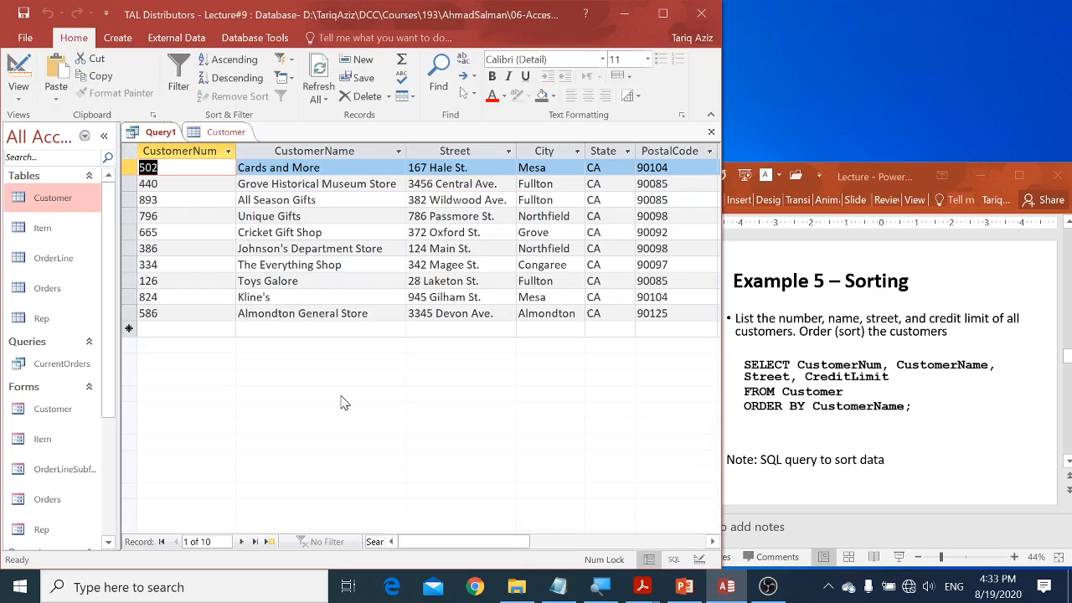
left_click(663, 13)
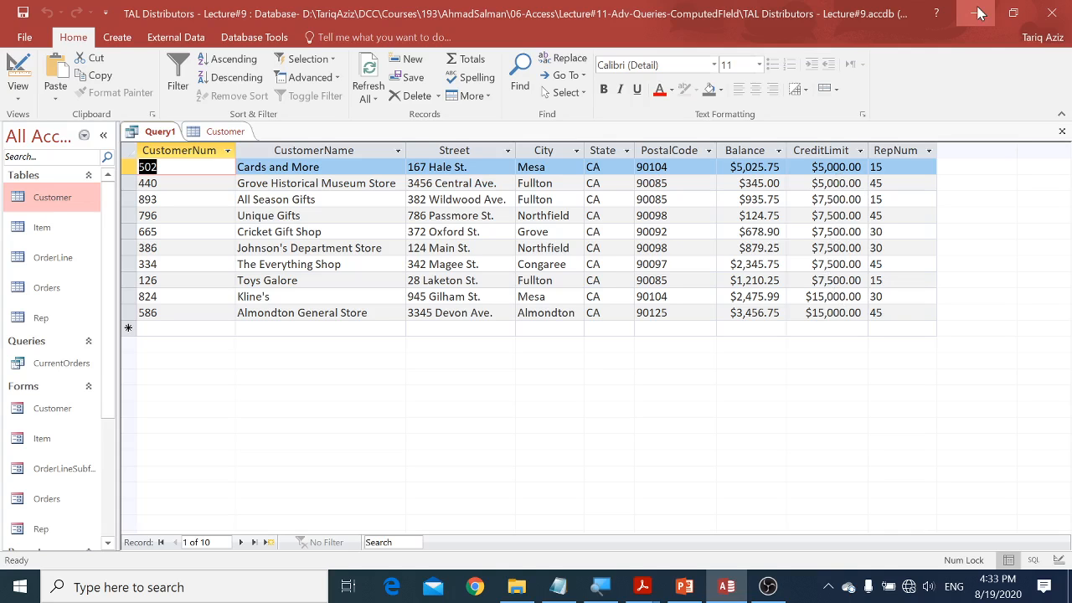
left_click(1014, 13)
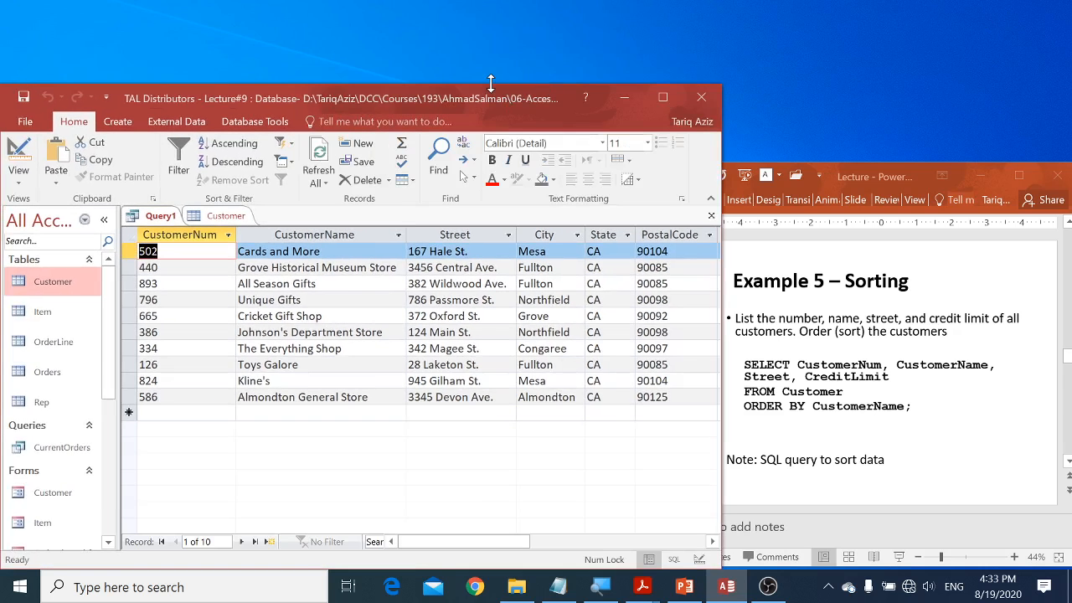
left_click_drag(491, 84, 469, 1)
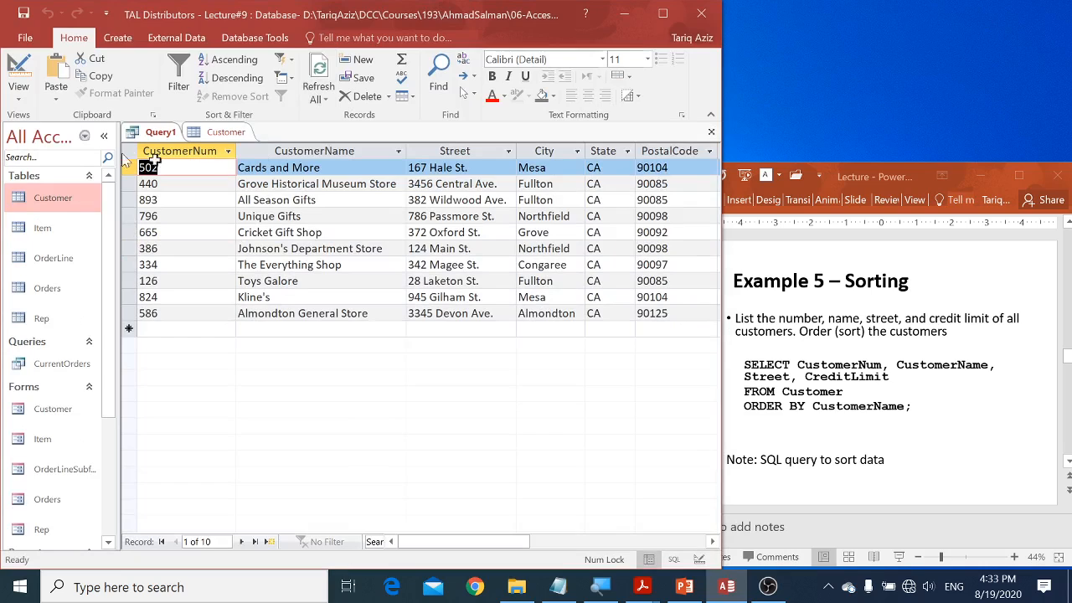
Step: Add DESC to the ORDER BY CreditLimit clause in SQL view, run the query, and view the results in the maximized window
right_click(142, 134)
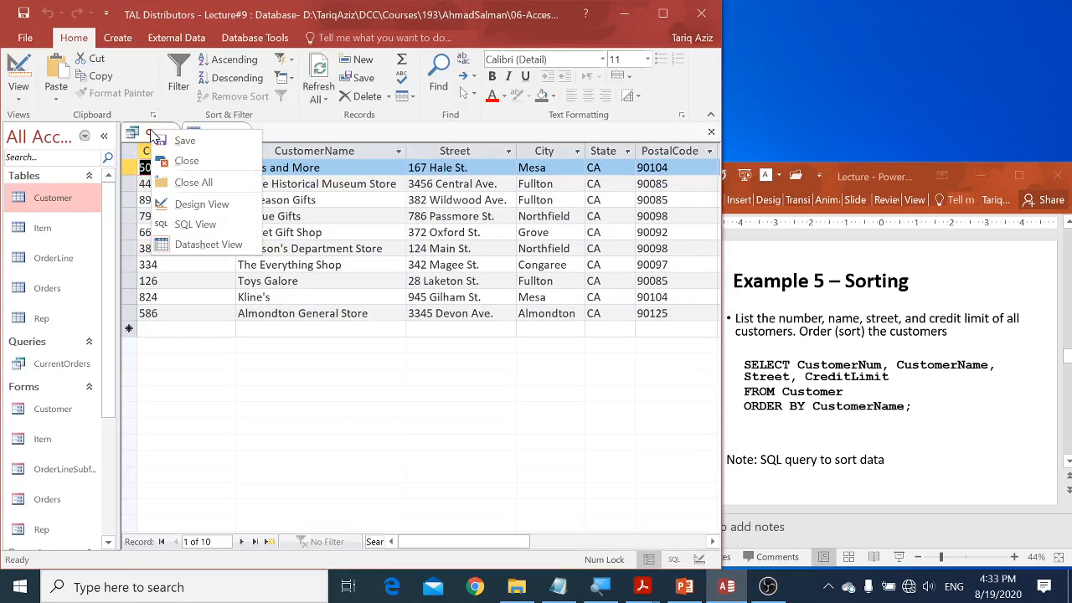
left_click(191, 224)
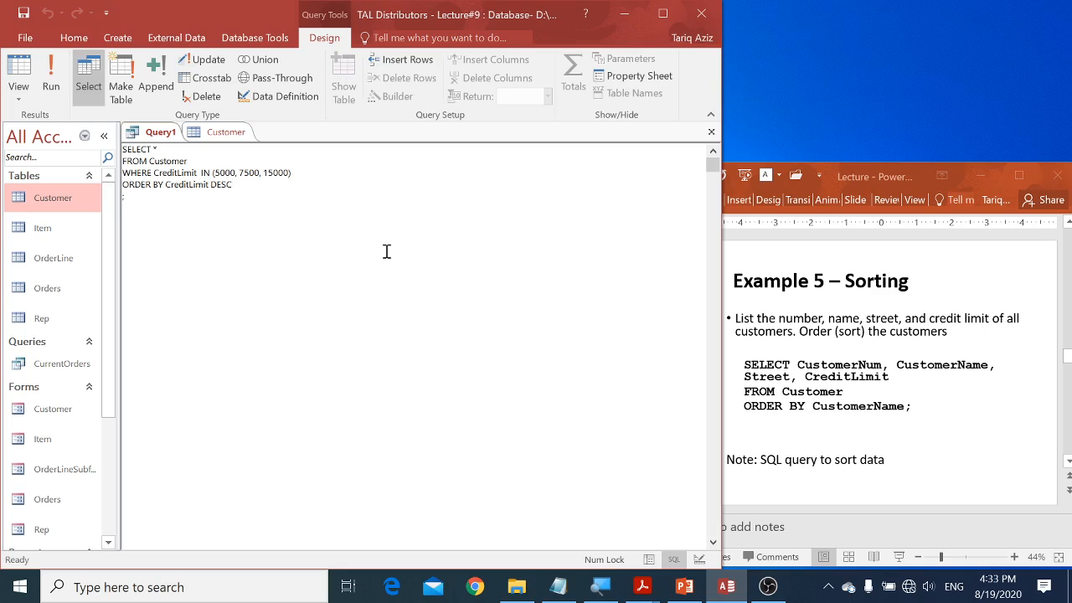
left_click(51, 76)
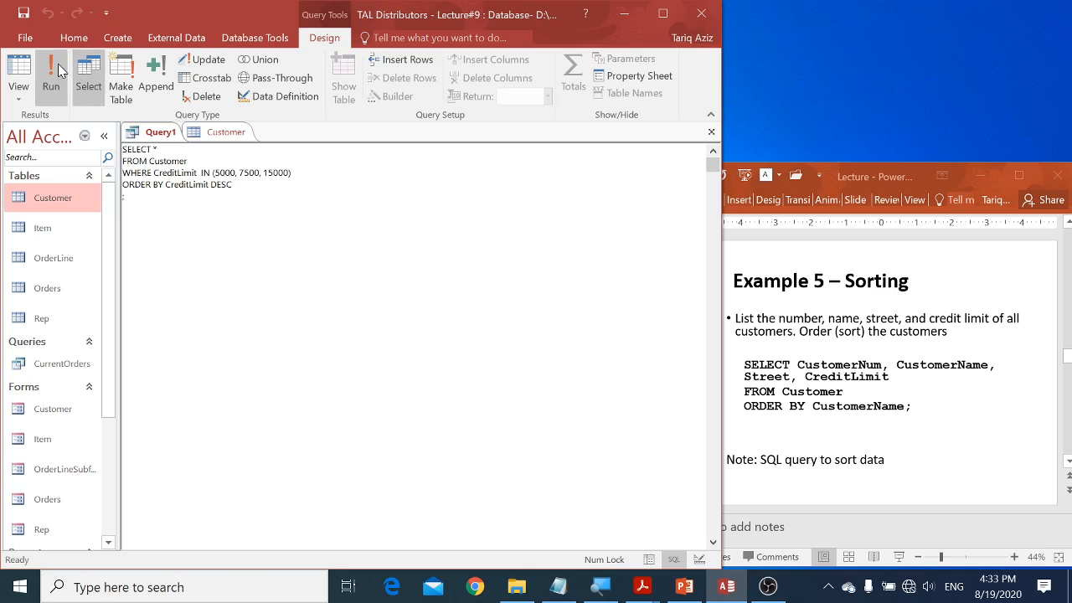
double_click(437, 13)
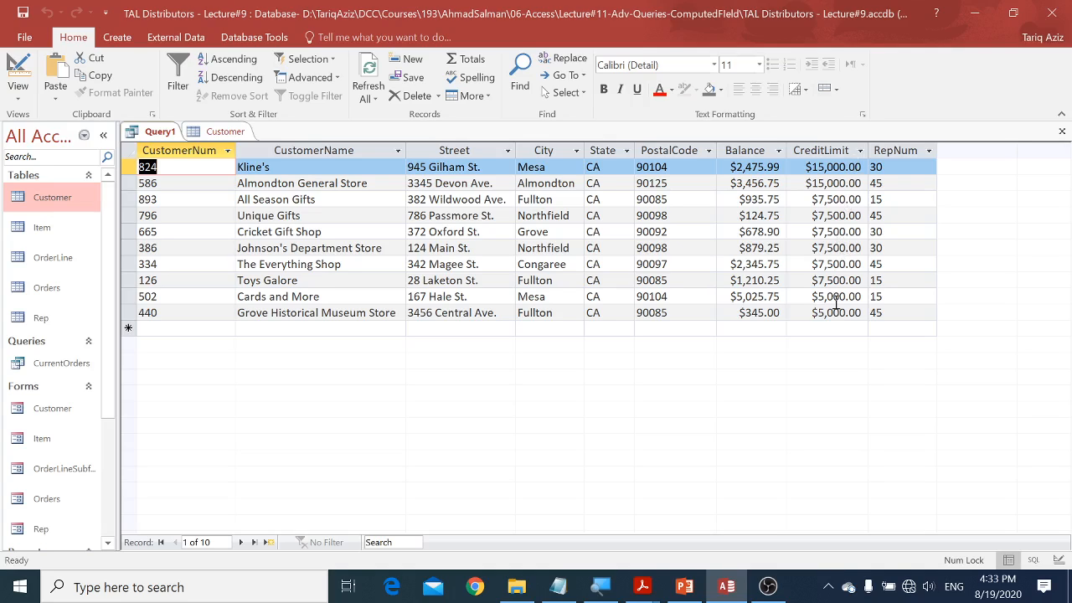
left_click(839, 198)
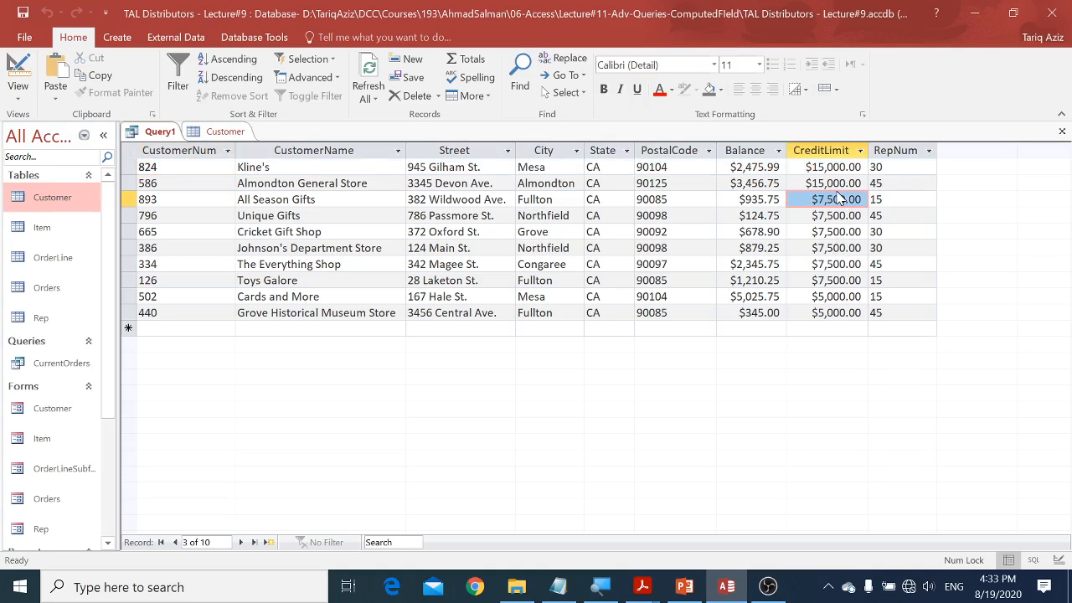
Step: Replace DESC with ASC in the ORDER BY CreditLimit clause in SQL view and run the query
right_click(162, 134)
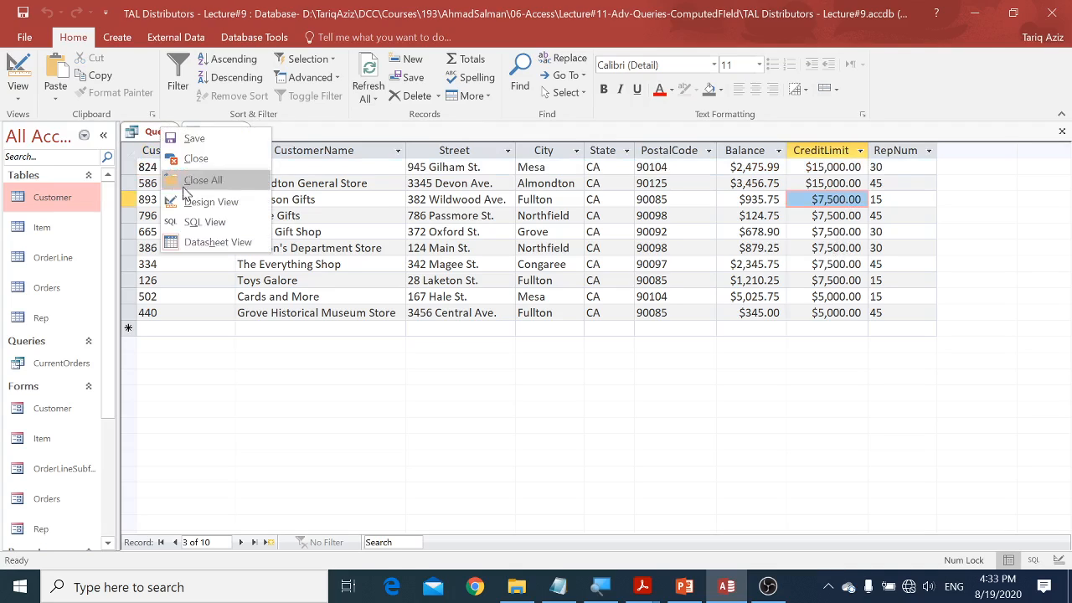
left_click(191, 221)
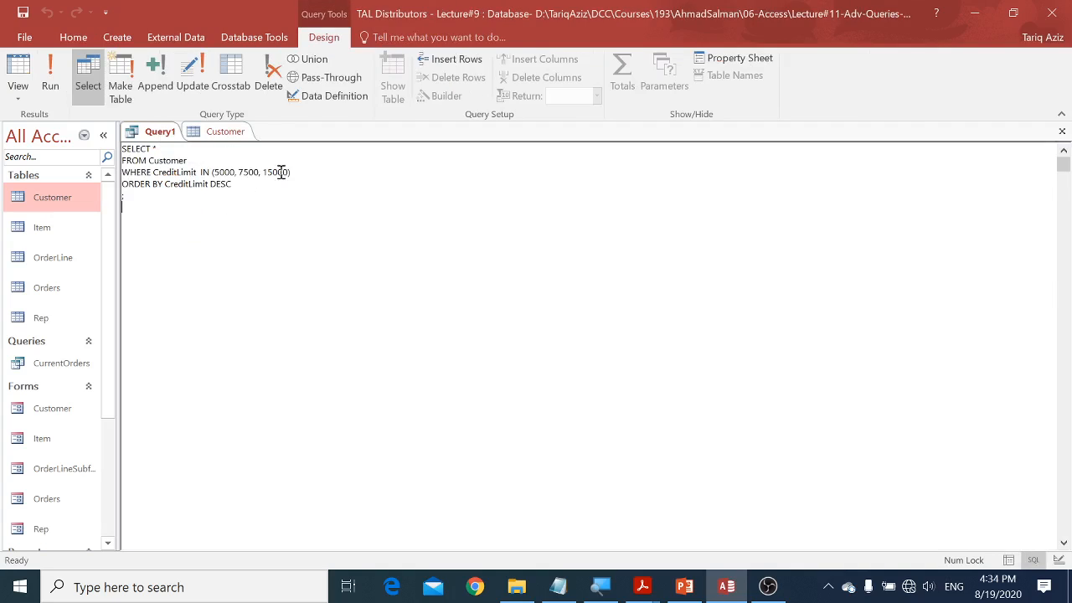
double_click(235, 186)
type("A")
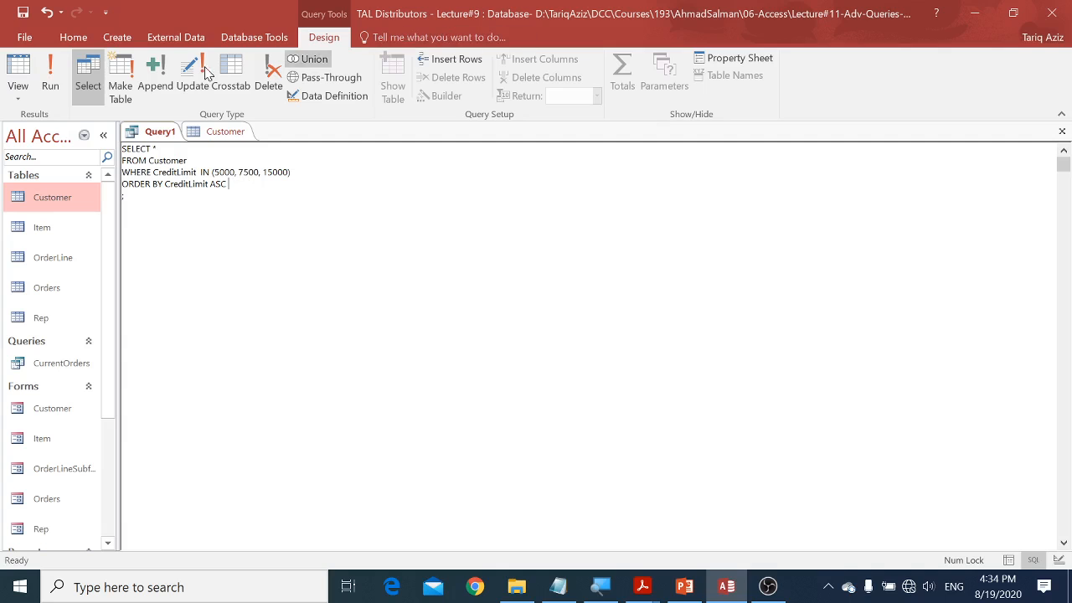
left_click(62, 72)
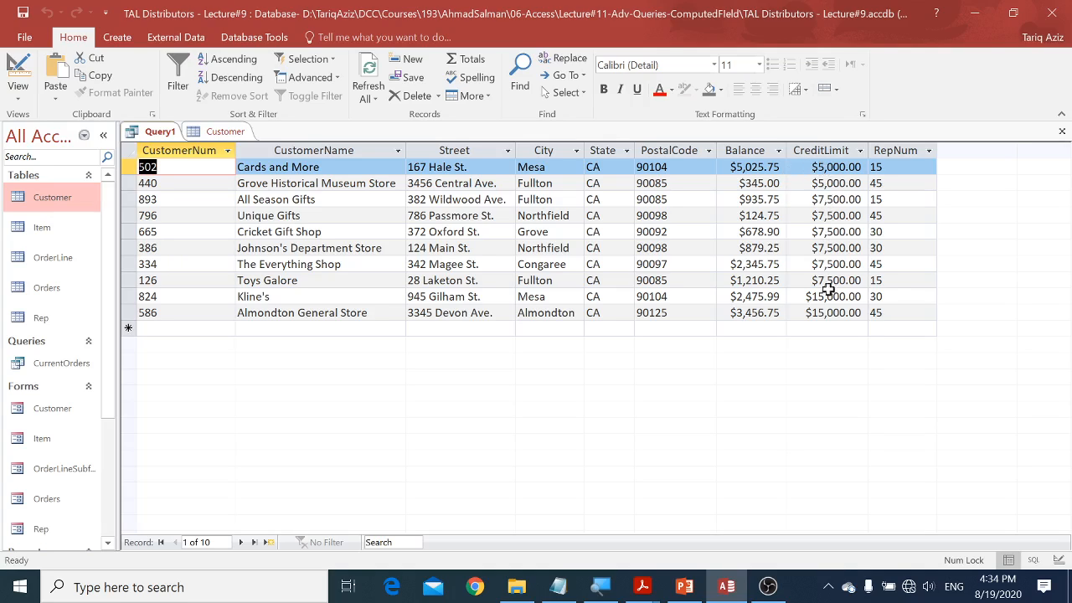
Step: Change the CreditLimit sort order from ASC back to DESC in SQL view and run the query
right_click(168, 133)
left_click(201, 223)
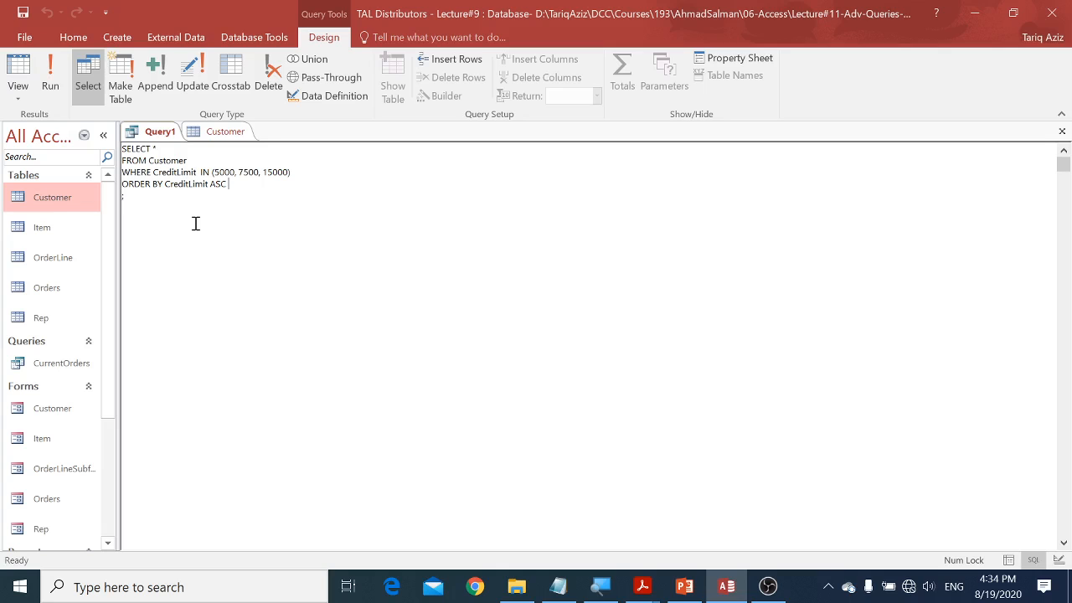
key("ctrl+shift+Left")
type("DESC")
left_click(50, 75)
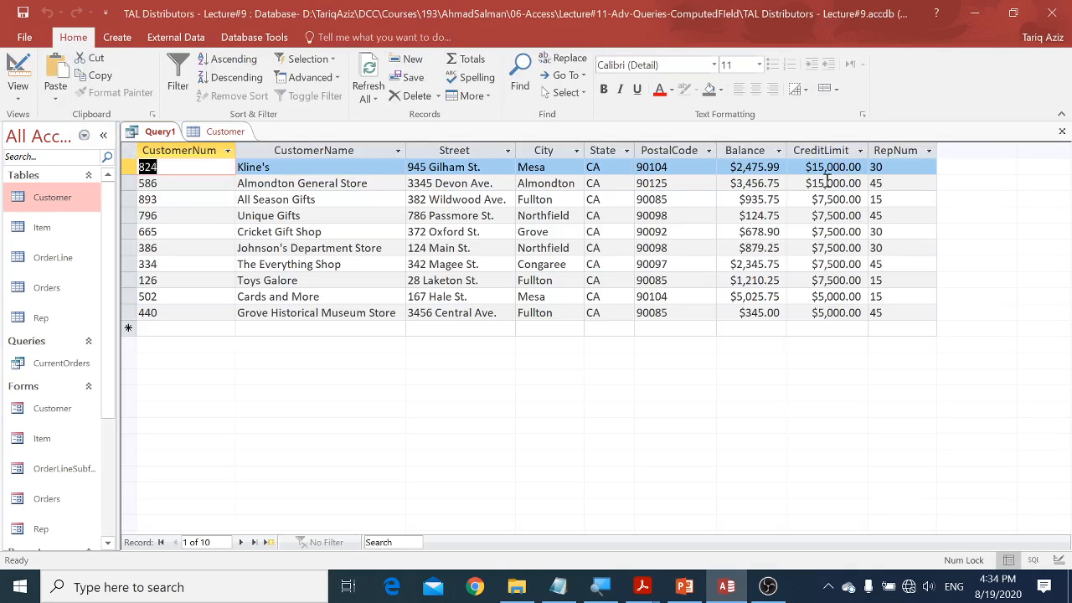
Step: Restore the Access window beside the lecture, switch to PowerPoint, and go to the Example 6 – Sorting slide
left_click(1015, 14)
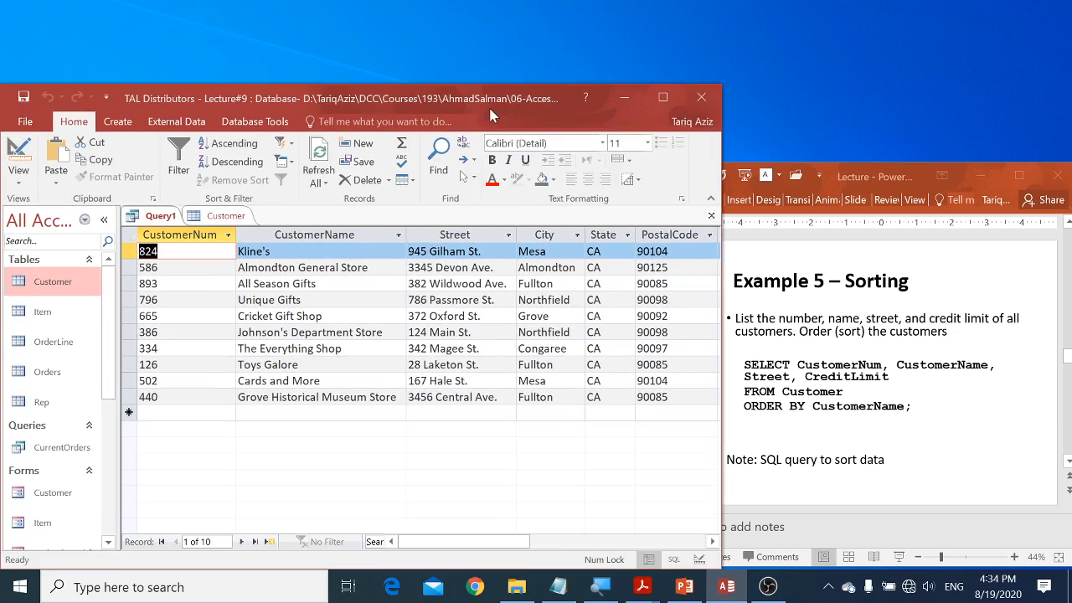
left_click_drag(491, 110, 491, 26)
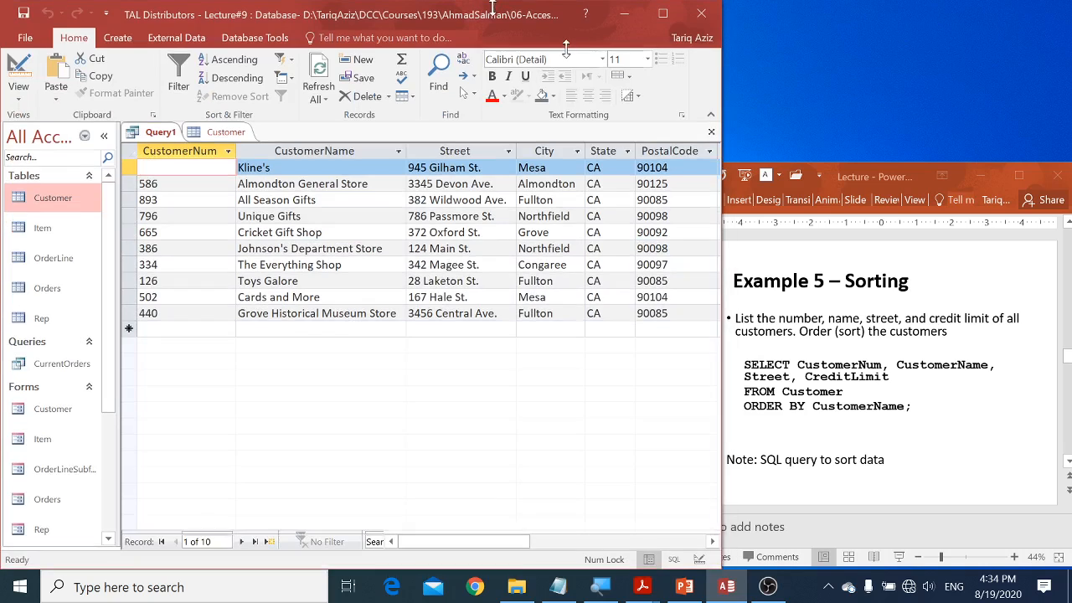
left_click(849, 305)
scroll(862, 323, "down", 1)
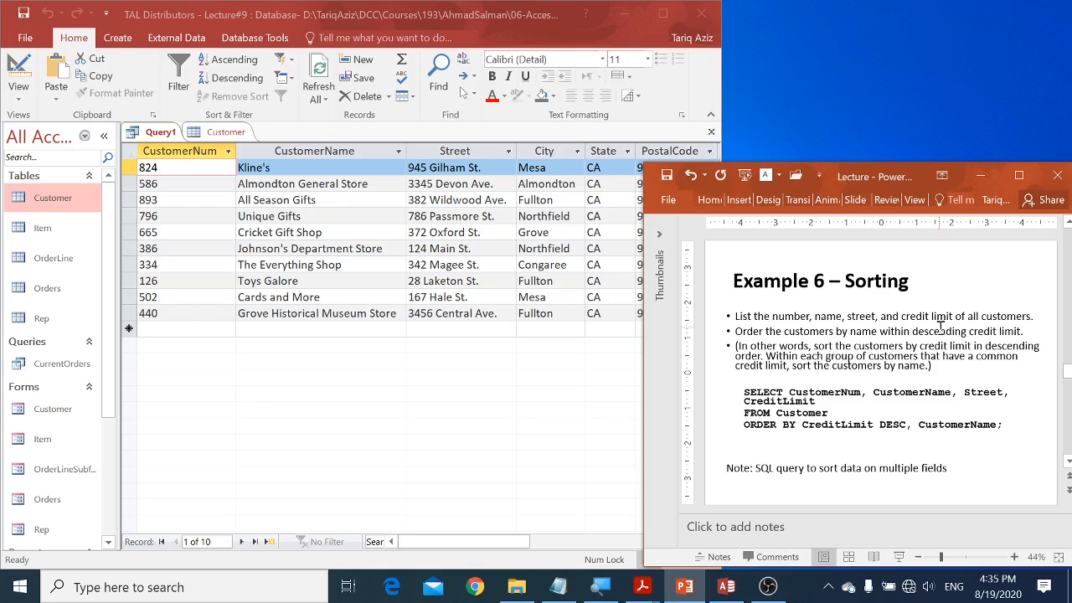
Step: Switch back to Access, maximize its window, and highlight the result rows from customer 893 through 334
left_click(567, 355)
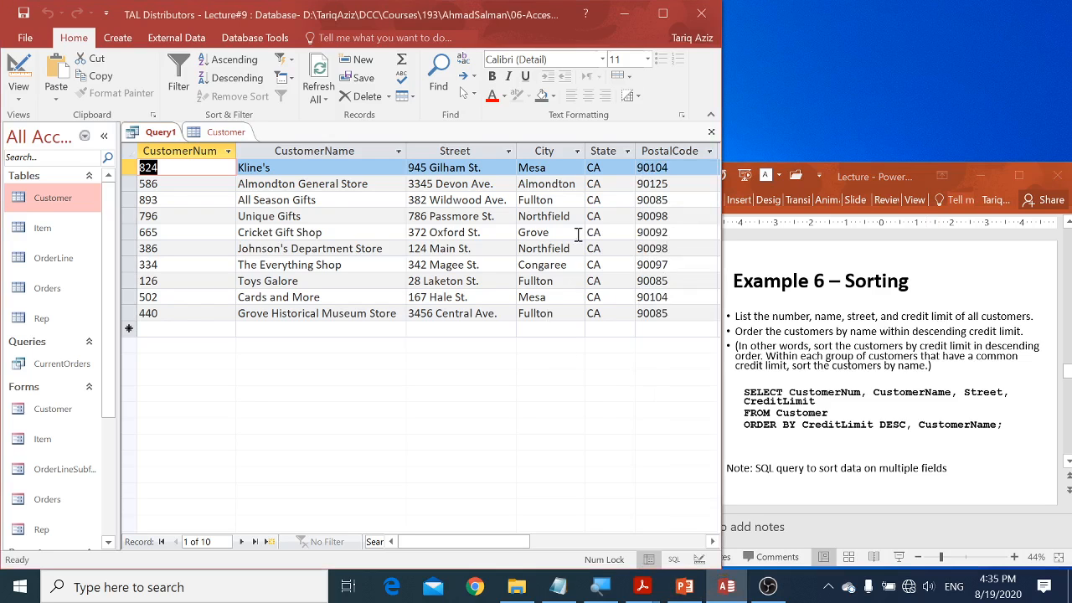
left_click(670, 15)
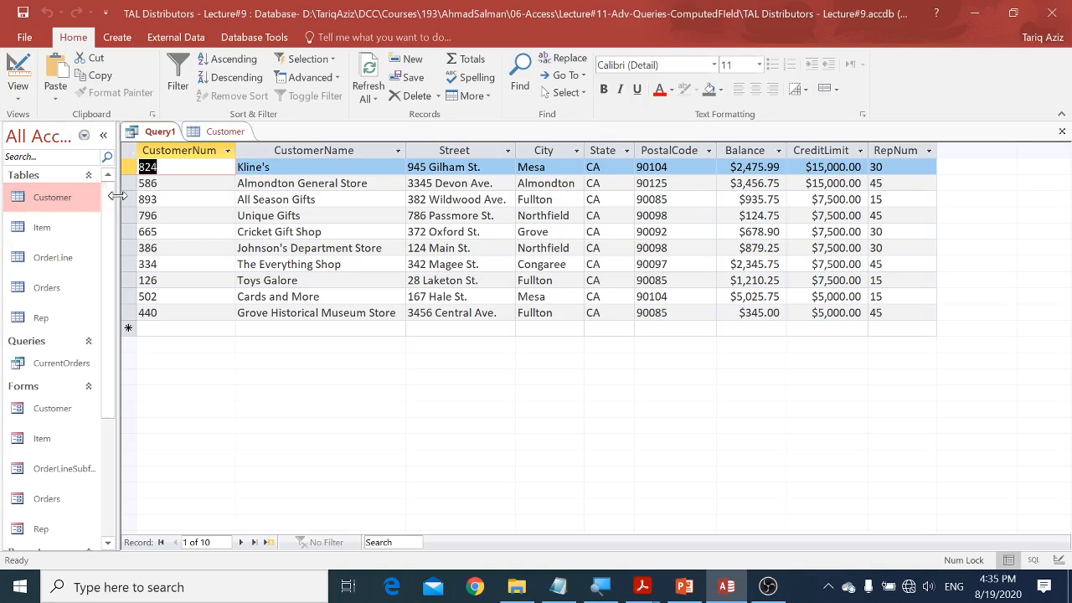
left_click_drag(126, 199, 126, 262)
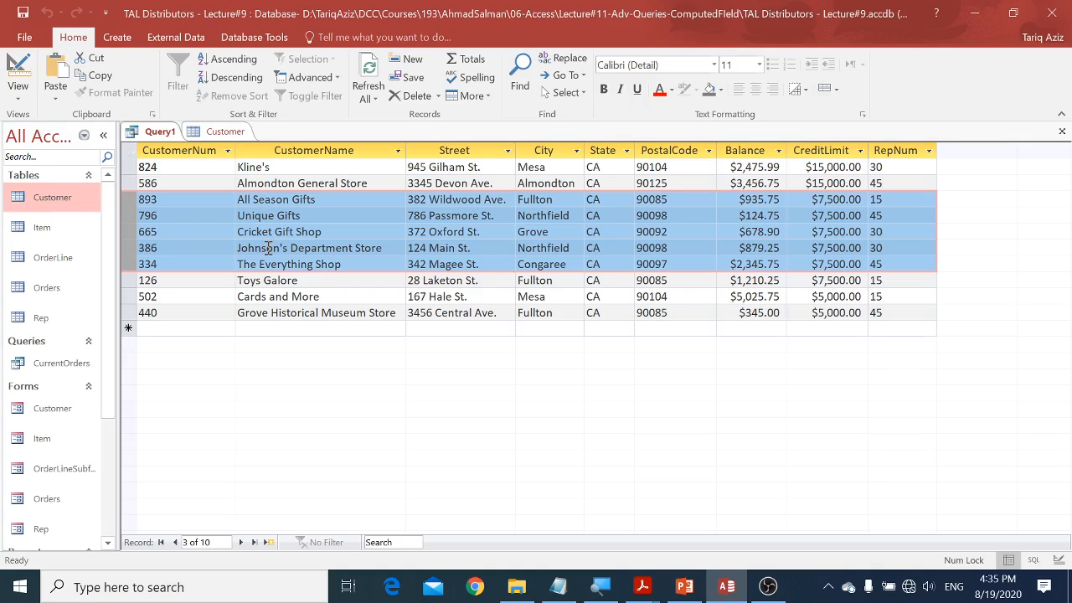
Step: In SQL view, add CustomerName as the second sort field after CreditLimit DESC and display the query results
right_click(156, 139)
left_click(189, 226)
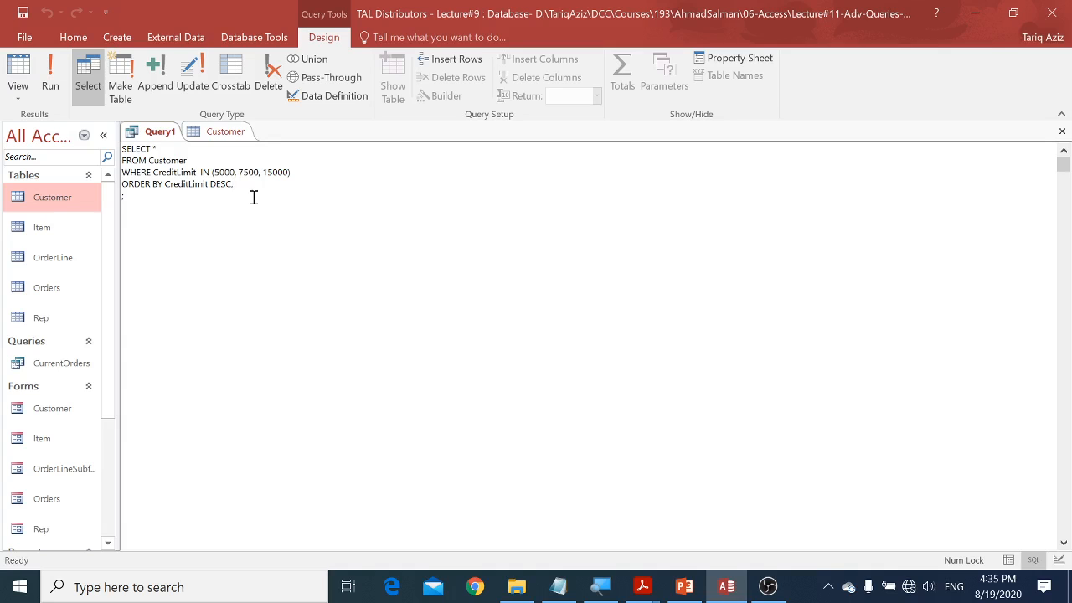
left_click(230, 136)
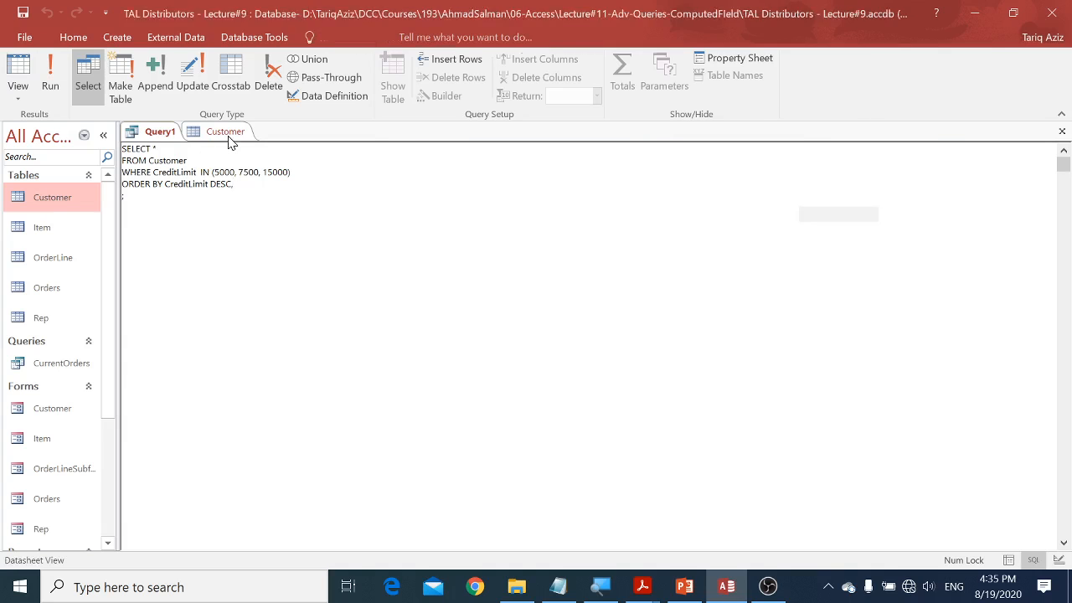
left_click(166, 135)
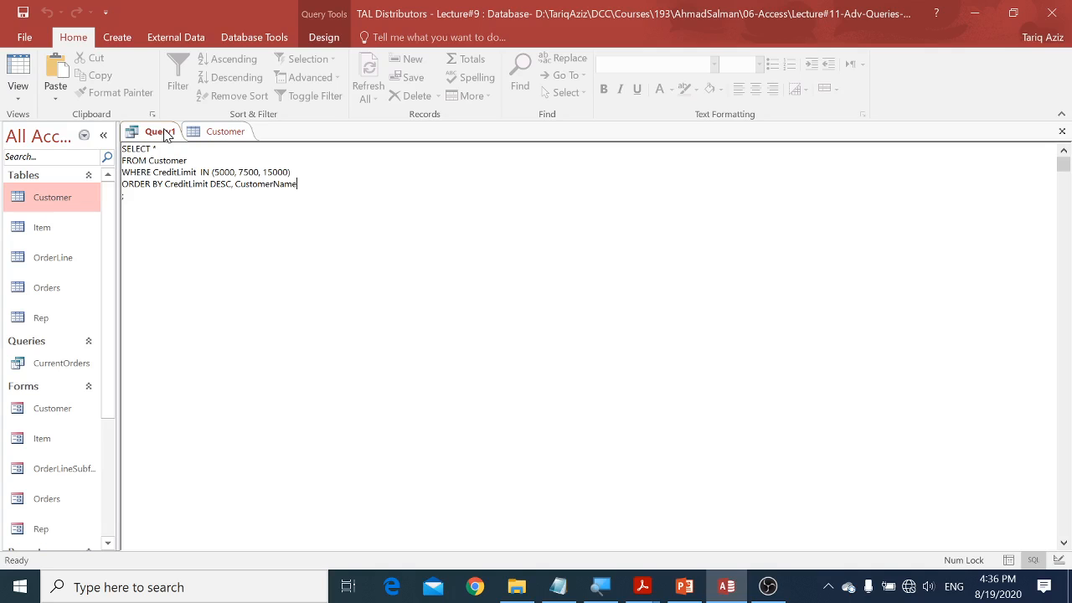
left_click(18, 72)
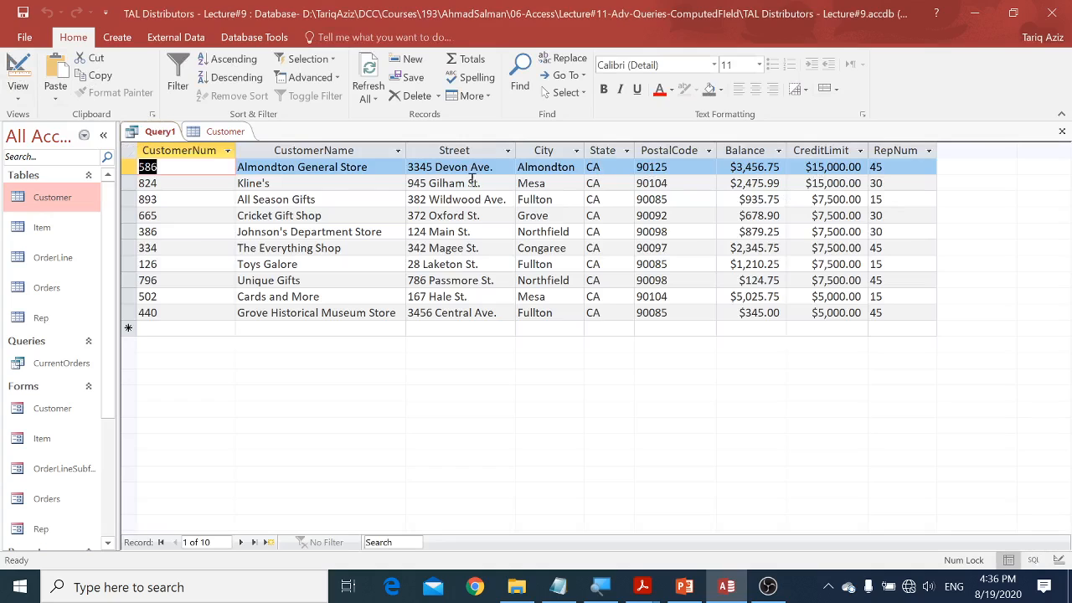
Step: Highlight the $15,000, $7,500 and $5,000 credit-limit groups in turn to examine the customer name order within each
left_click(129, 168)
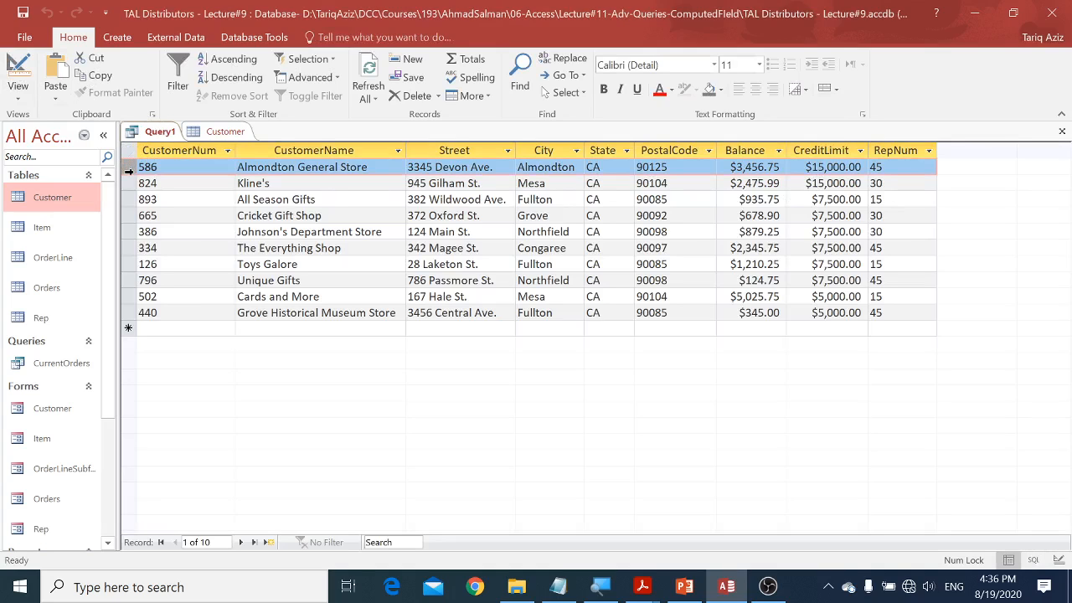
left_click_drag(129, 171, 131, 180)
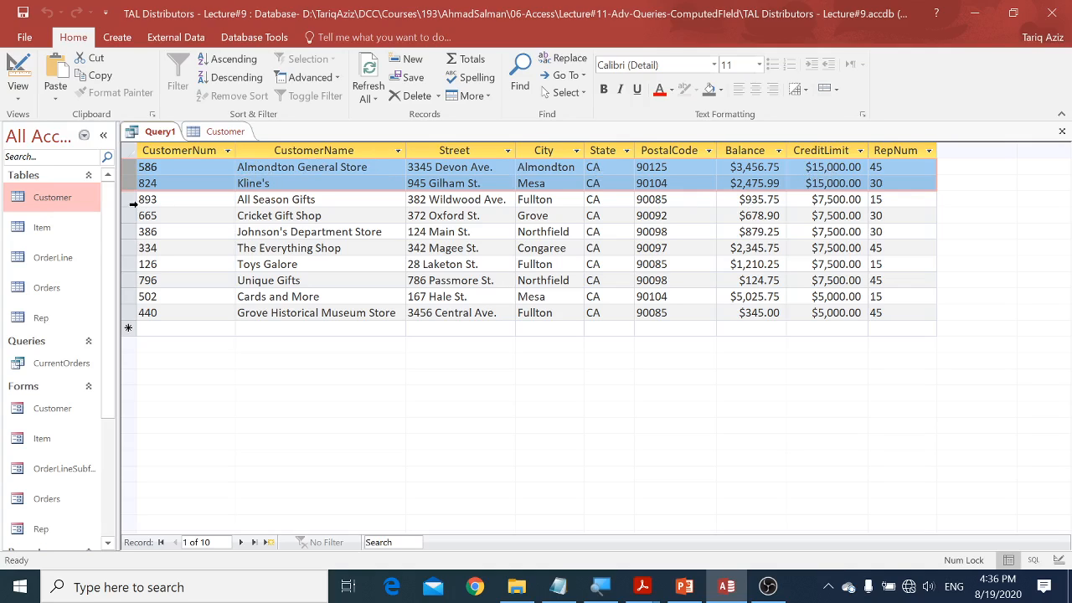
left_click_drag(132, 203, 125, 278)
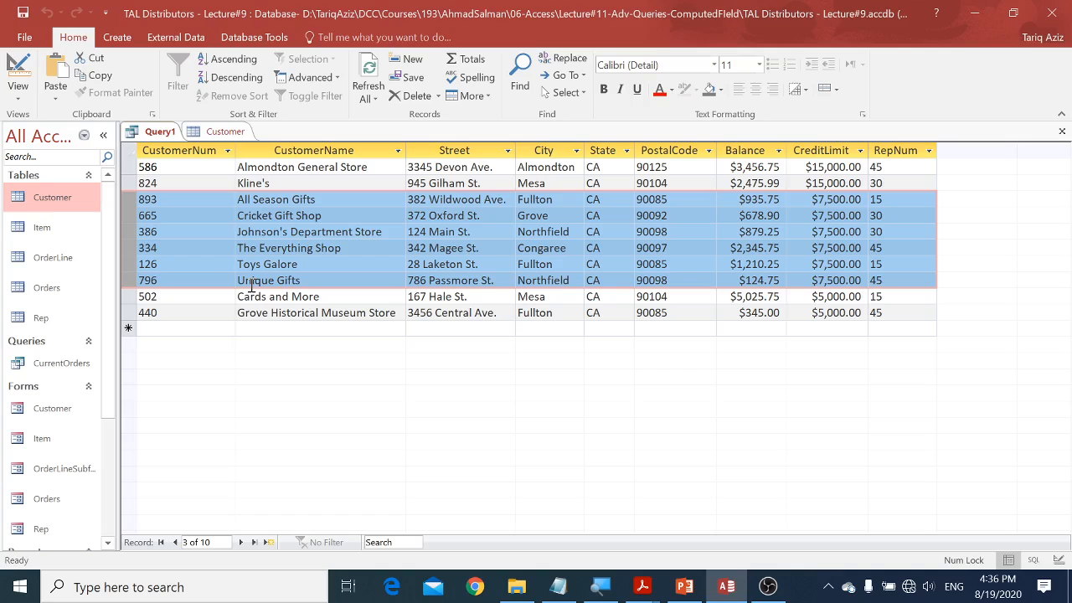
left_click_drag(126, 298, 126, 312)
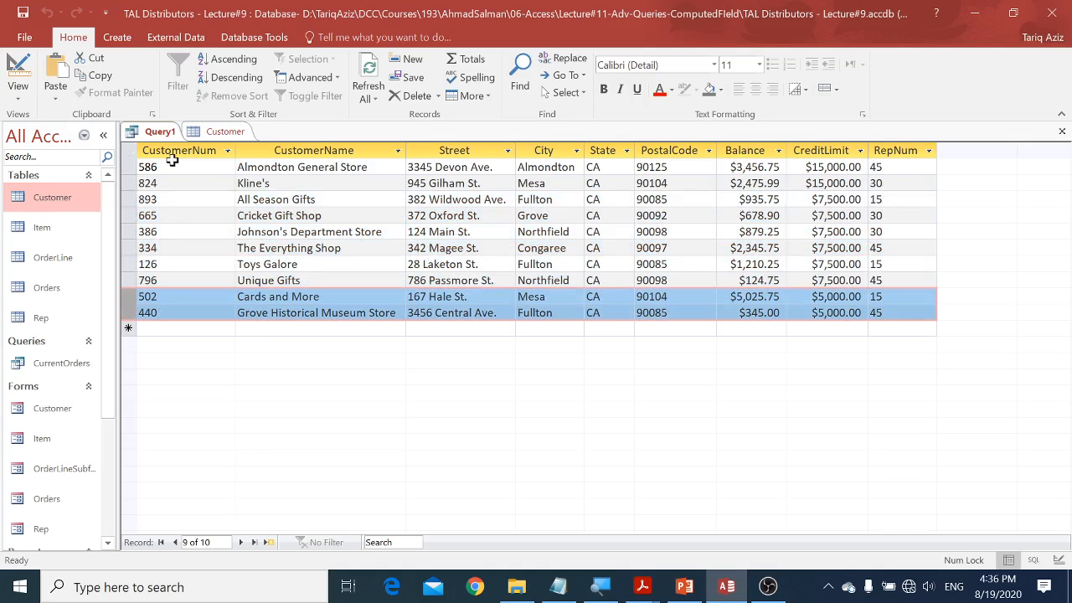
Step: Restore the Access window beside the lecture slide and bring the Balance, CreditLimit and RepNum result columns into view
double_click(549, 30)
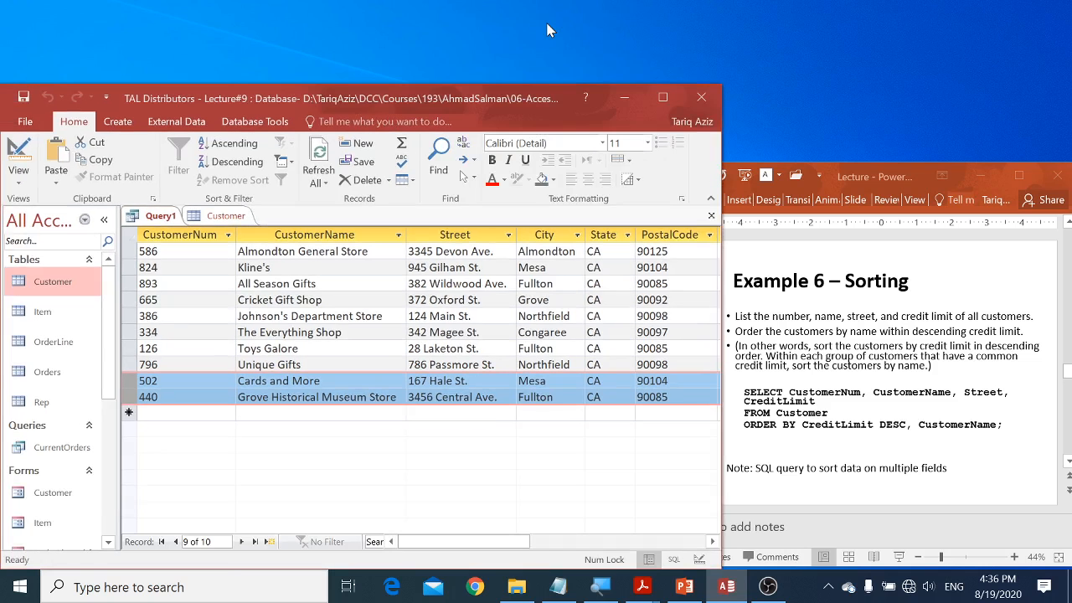
double_click(530, 81)
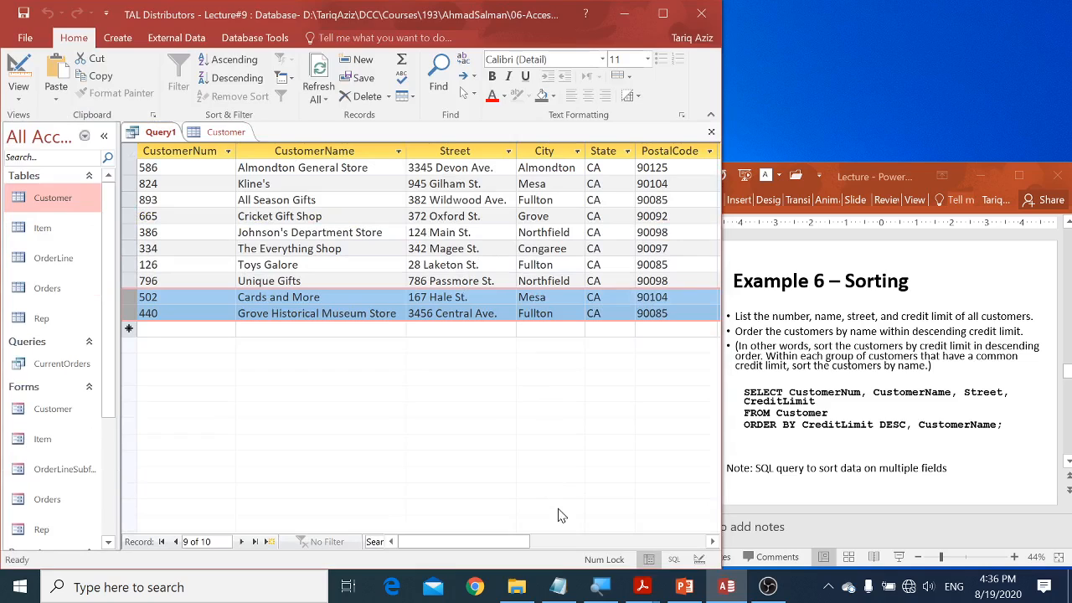
left_click(574, 545)
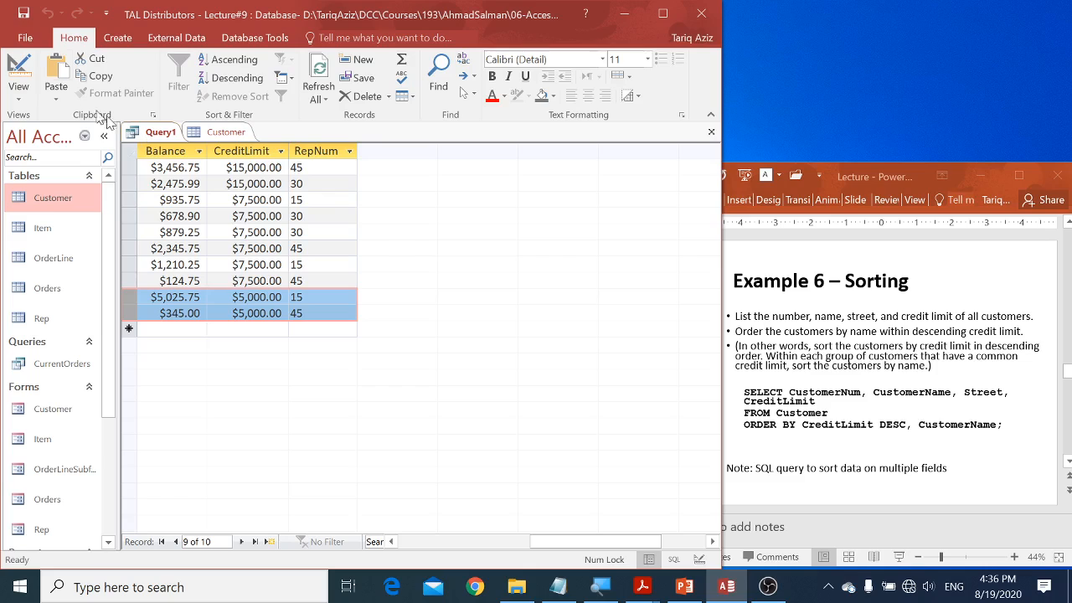
Step: Switch the query to SQL view and highlight CreditLimit DESC, then CustomerName, in the ORDER BY clause
left_click(18, 96)
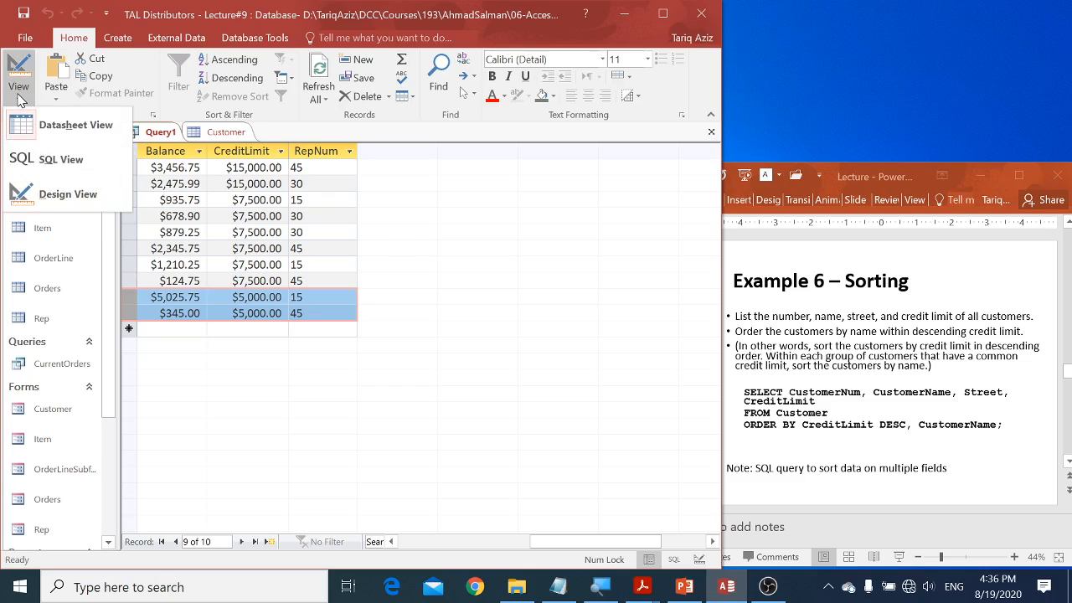
left_click(23, 155)
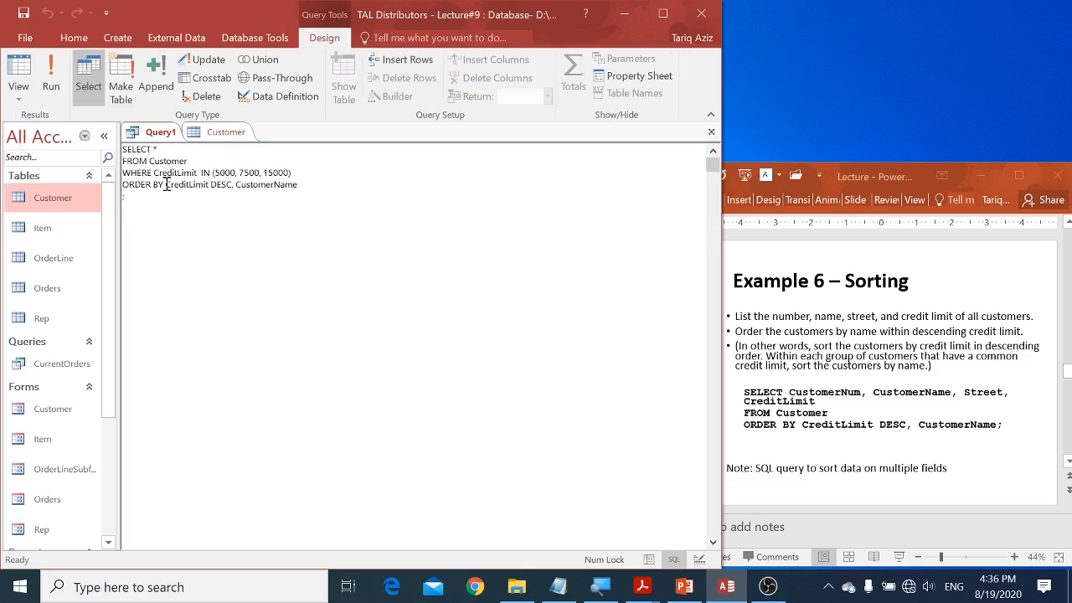
left_click_drag(165, 185, 229, 188)
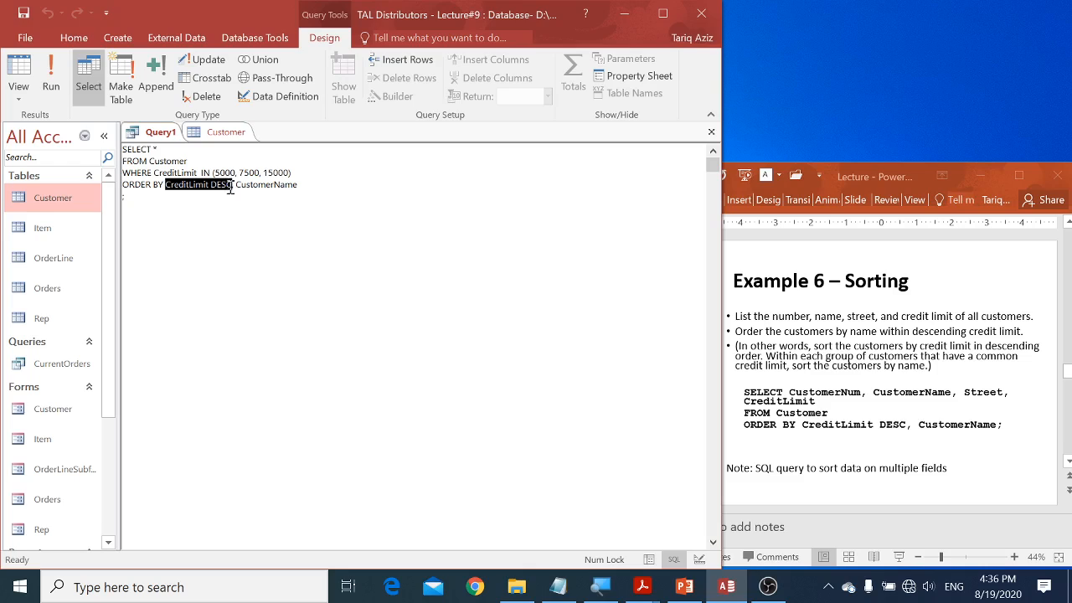
double_click(267, 185)
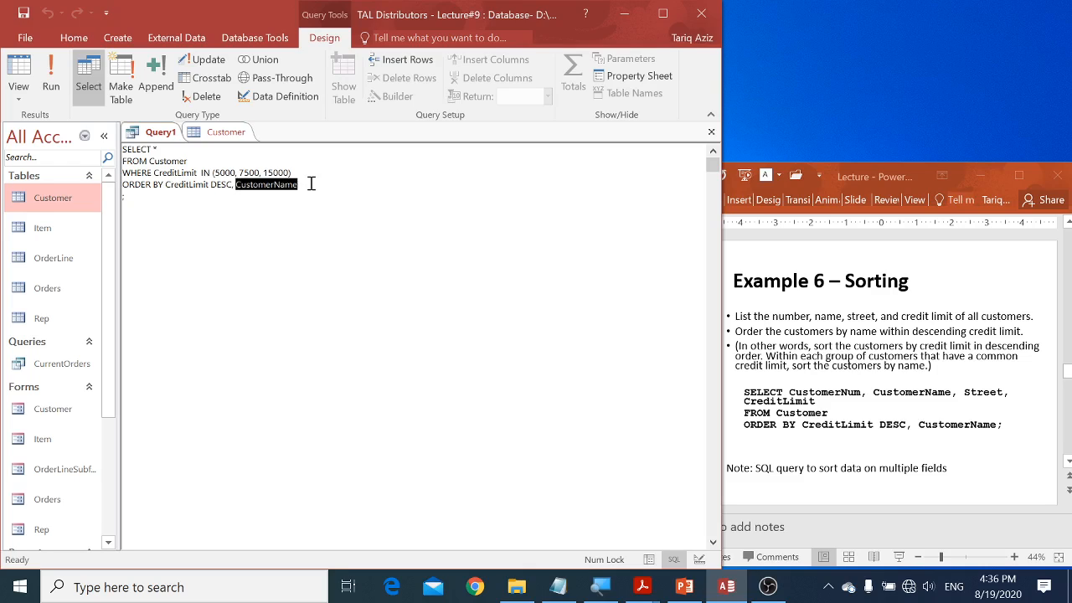
Step: Add the ASC keyword after CustomerName in the ORDER BY clause and run the query
left_click(311, 183)
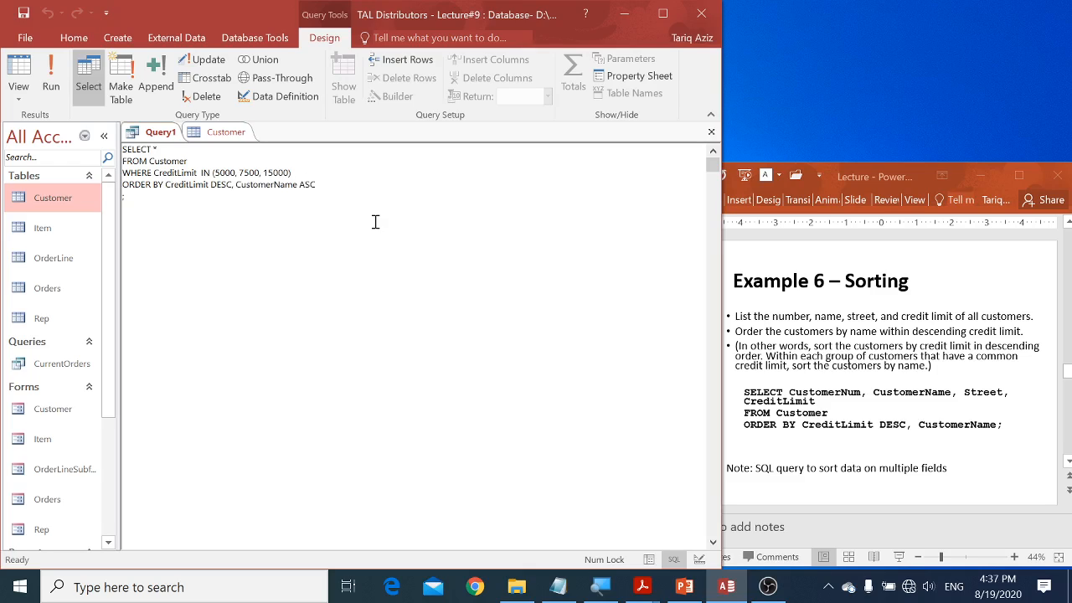
key("Delete")
left_click(51, 79)
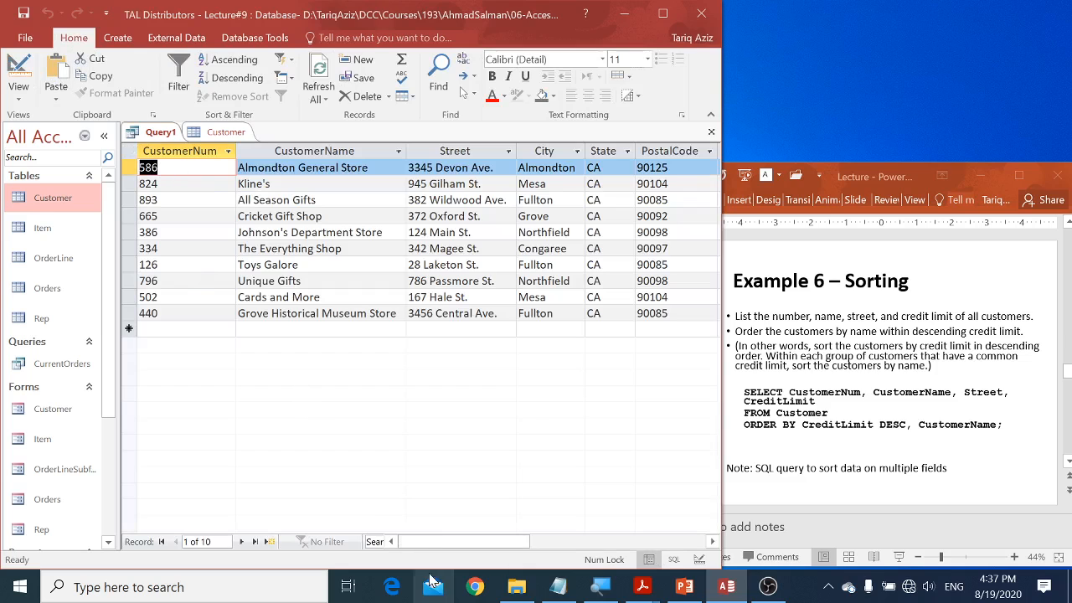
Step: Maximize the Access window and highlight the result rows of the $7,500 credit-limit group
left_click(662, 14)
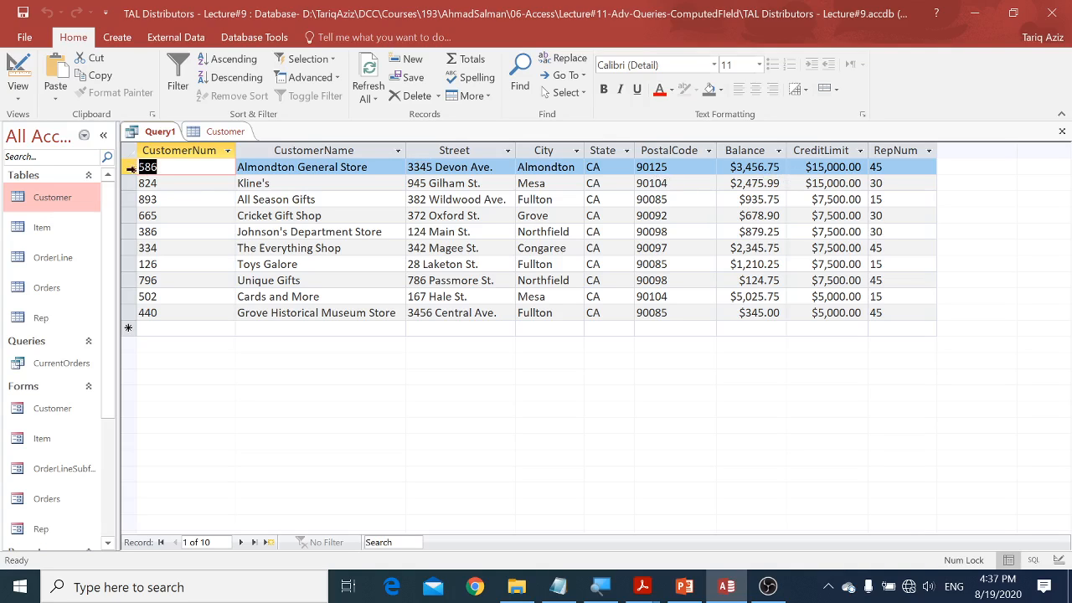
left_click_drag(129, 166, 126, 280)
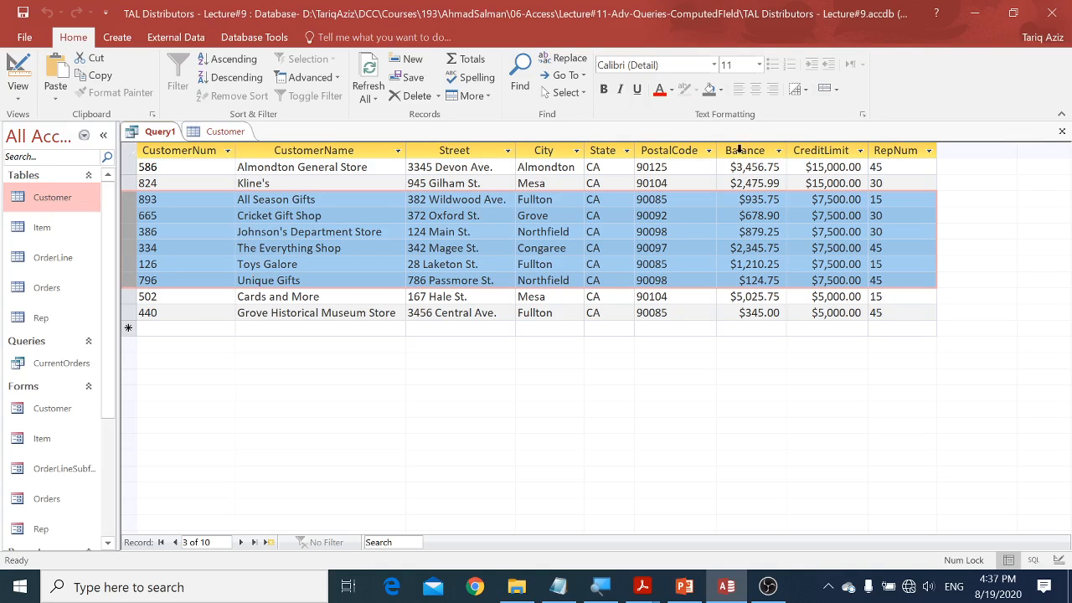
Step: Restore the Access window beside the lecture, switch to PowerPoint, and advance to the Homework slide
left_click(1013, 13)
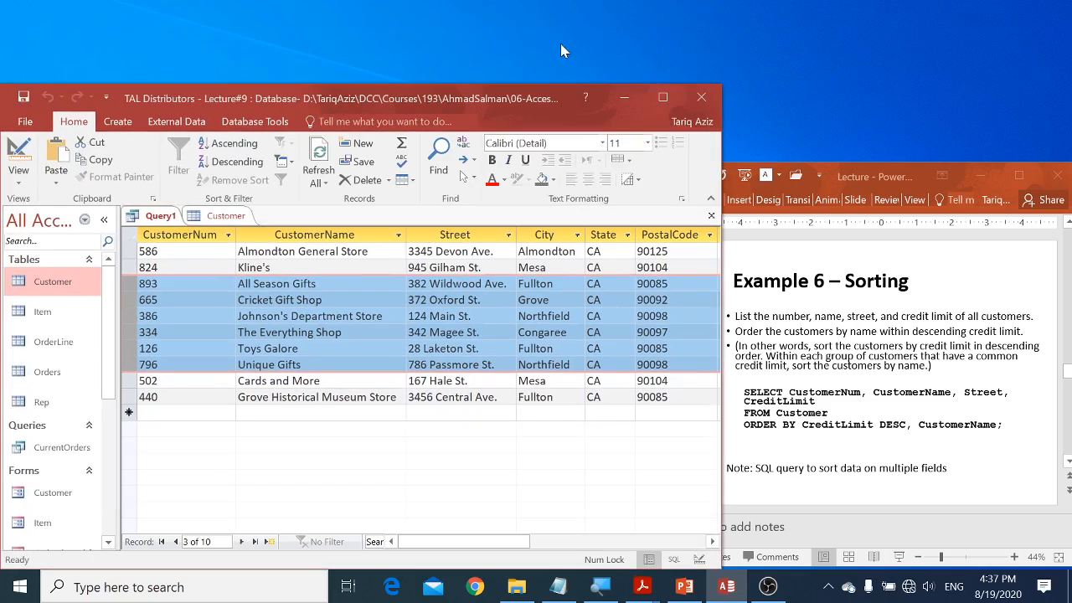
double_click(531, 84)
left_click(786, 295)
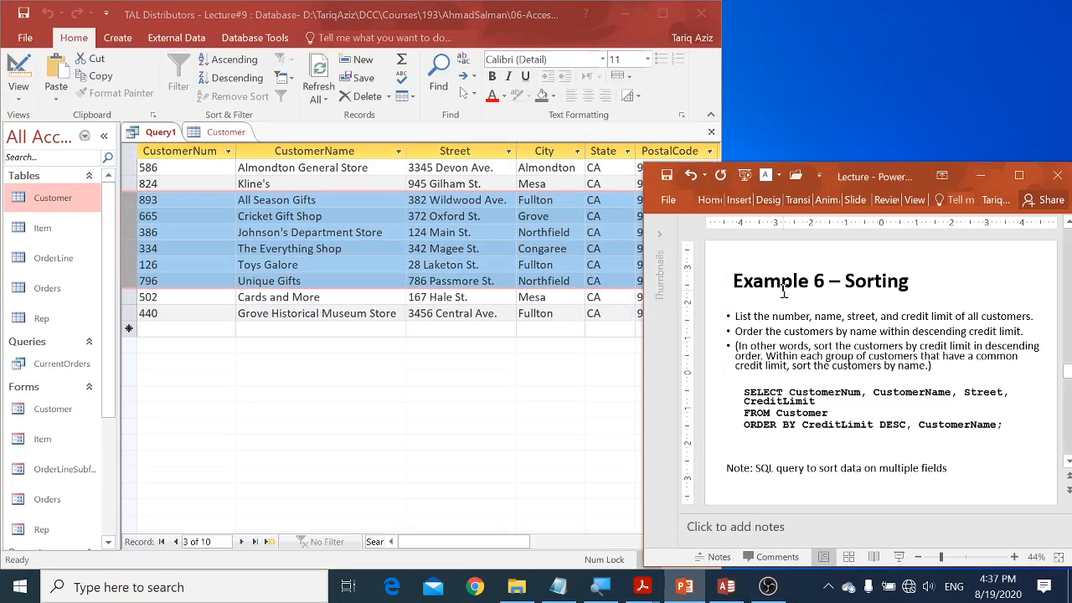
scroll(785, 291, "down", 1)
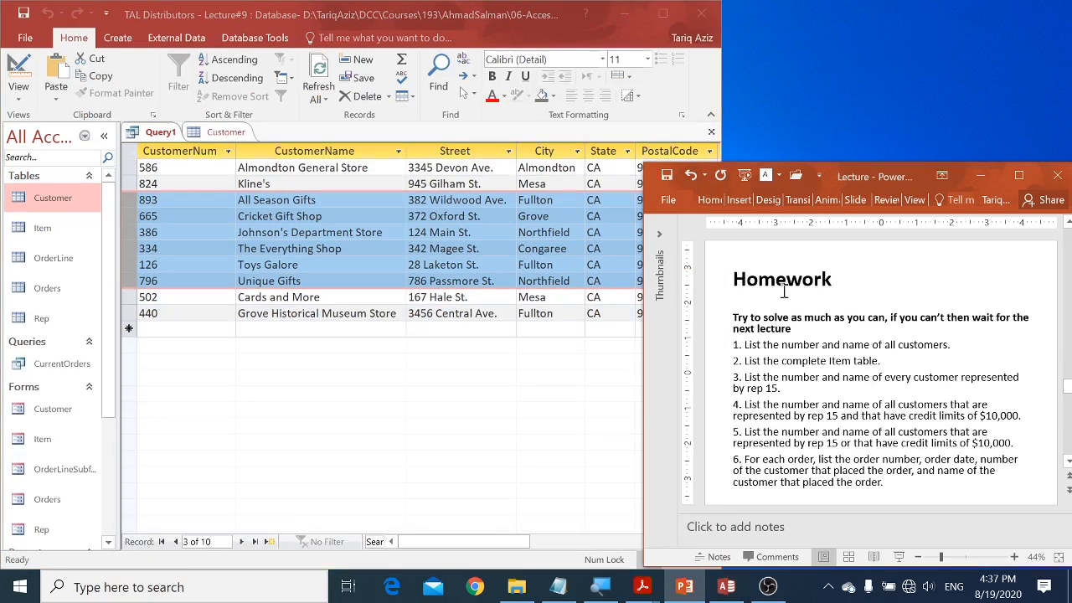